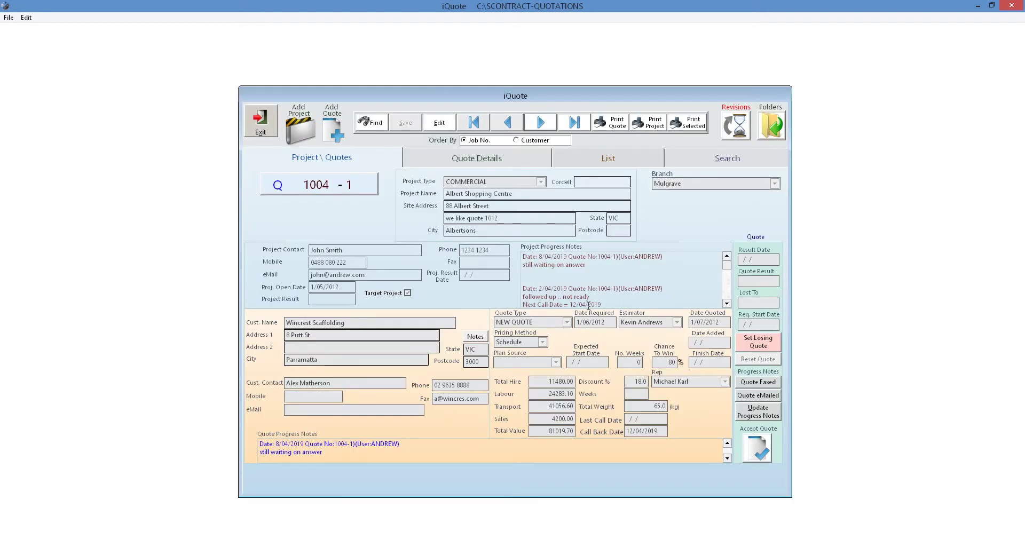
Step: Add a new project of type COMMERCIAL and name it "Great Scaffold Job"
left_click(301, 137)
left_click(541, 182)
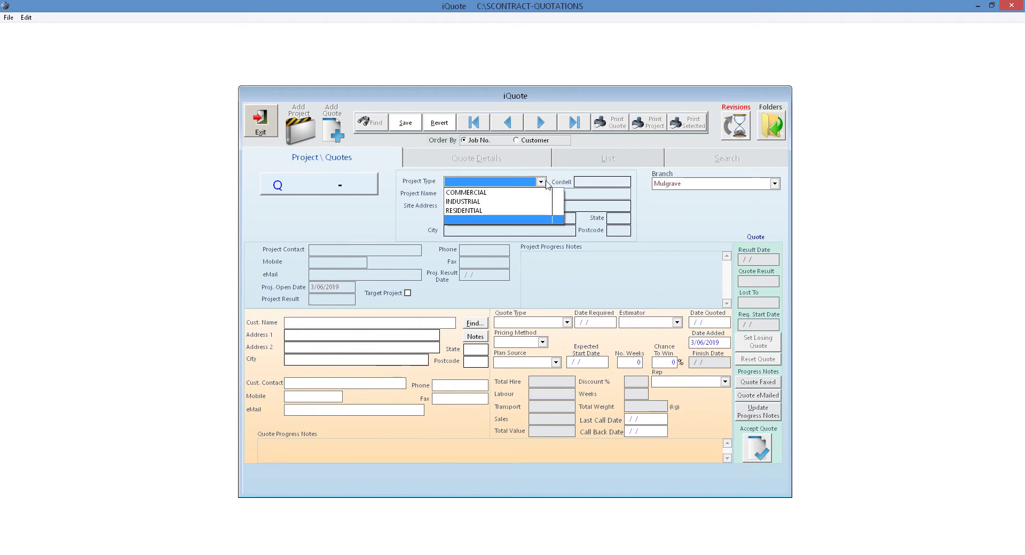
left_click(525, 195)
left_click(511, 201)
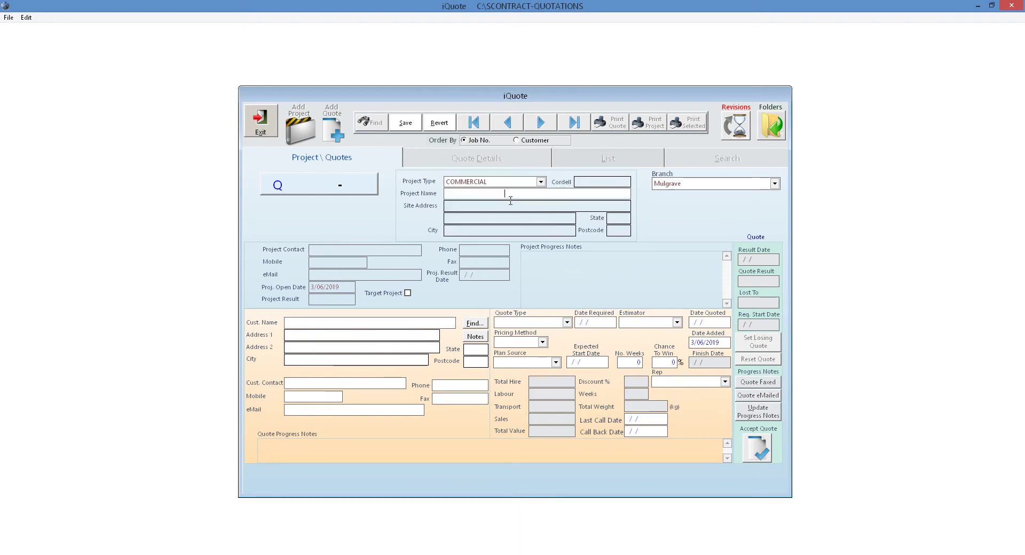
type("C")
type("reat Sw")
type("a")
type("ffold Job")
Step: Fill in the project's site street address and city
left_click(447, 206)
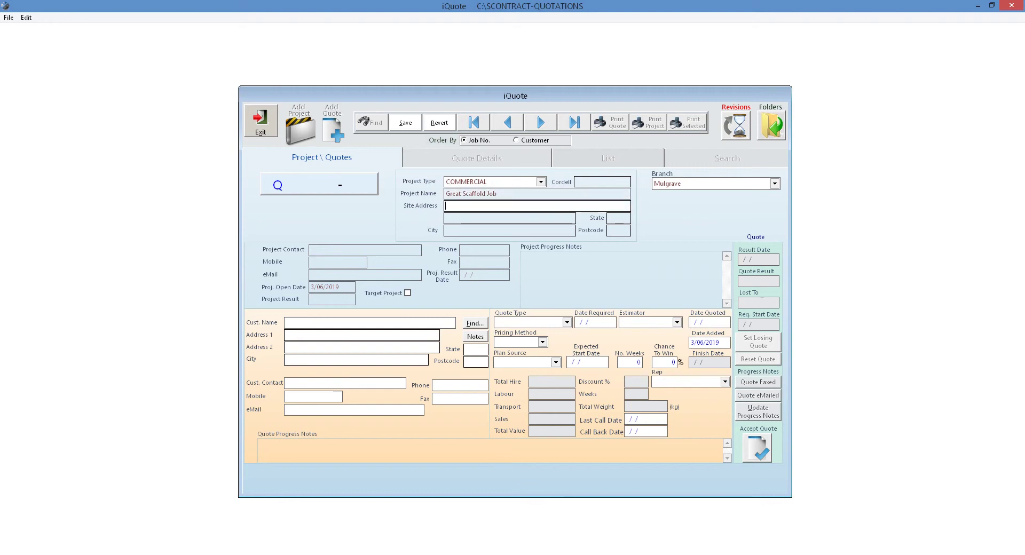
type("Great")
type(" A")
type("ddrew")
type("12")
left_click(519, 209)
type("St")
left_click(446, 218)
left_click(447, 231)
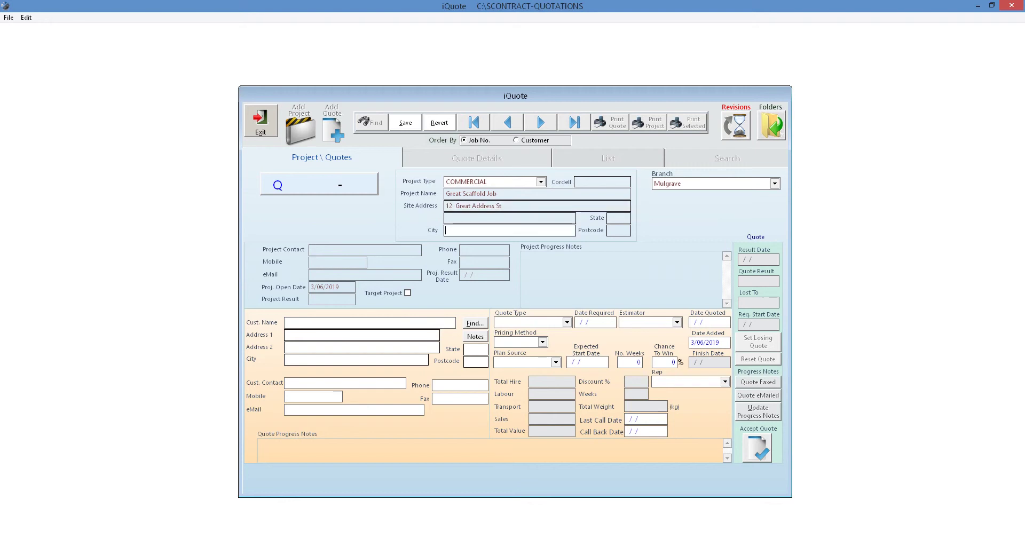
type("Great")
left_click(618, 218)
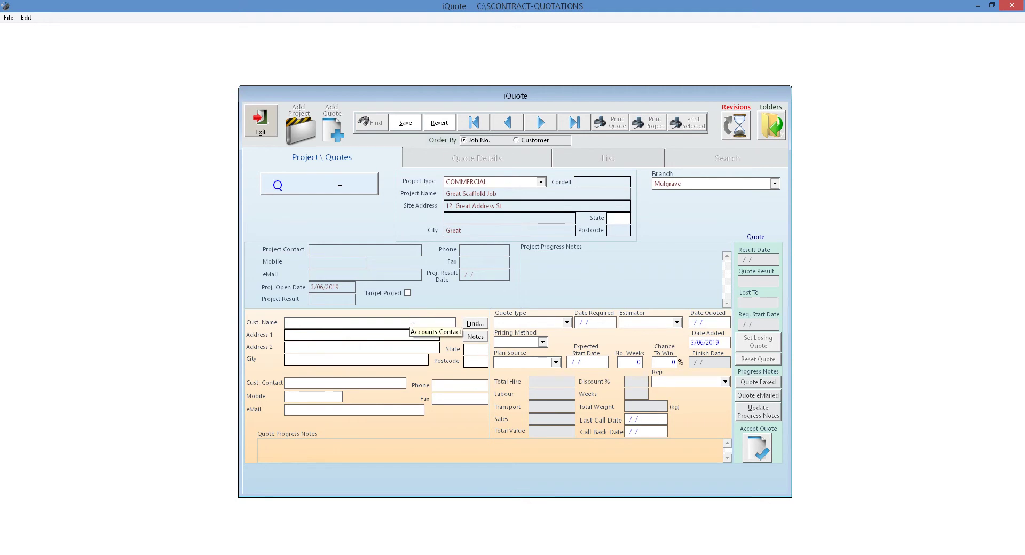
Step: Find customers by the letter A, assign ABC Construction Group to the quote, and save its customer requirement notes
left_click(474, 323)
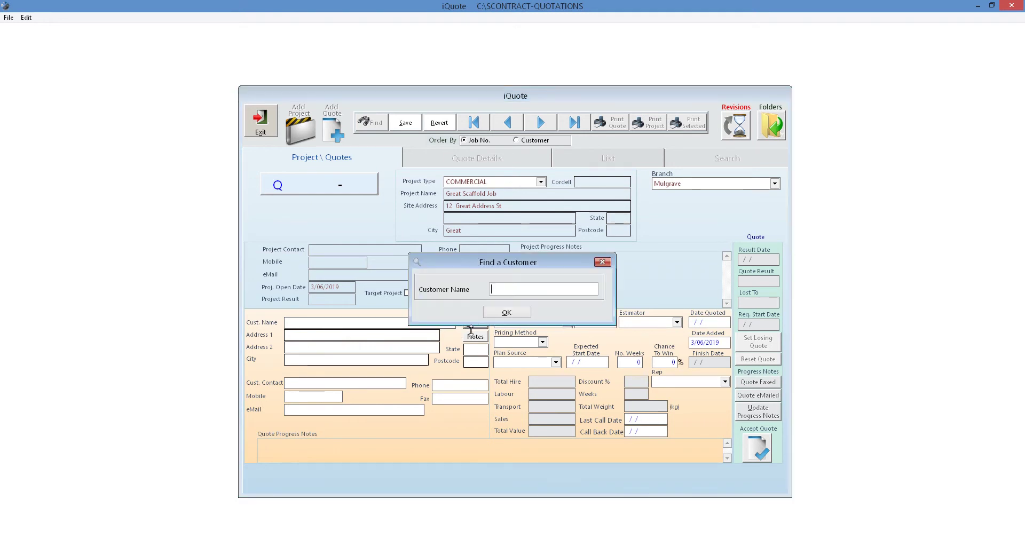
type("AC")
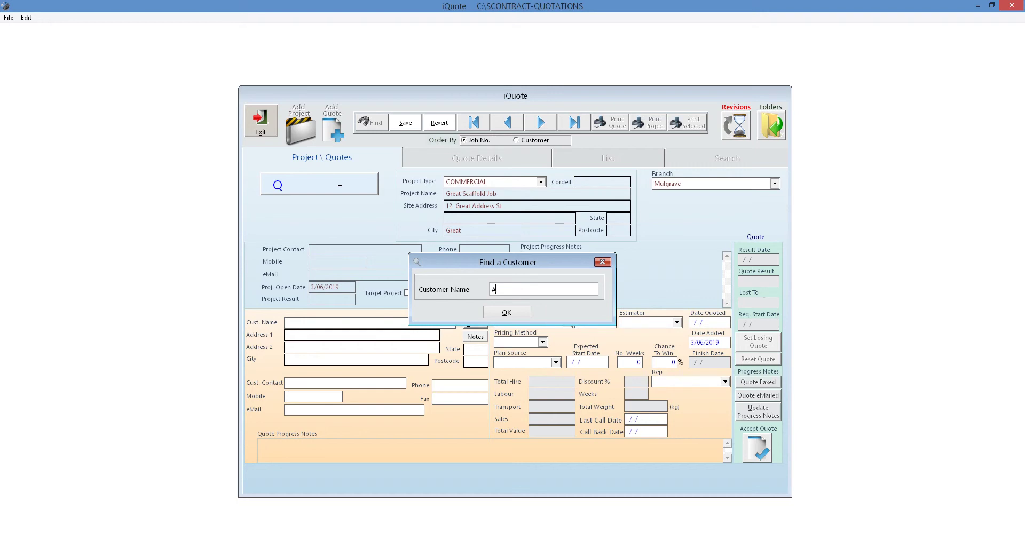
key("BackSpace")
key("Return")
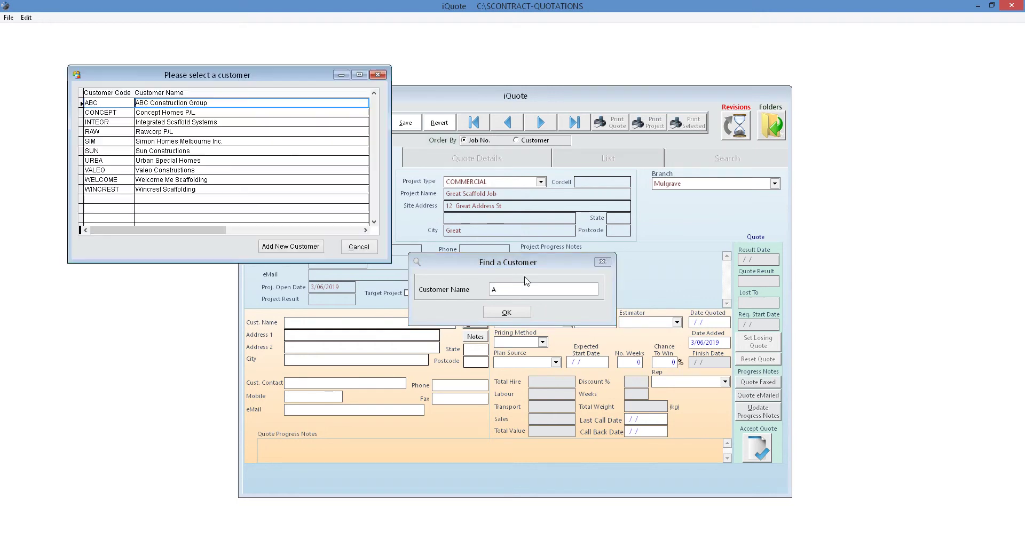
double_click(103, 104)
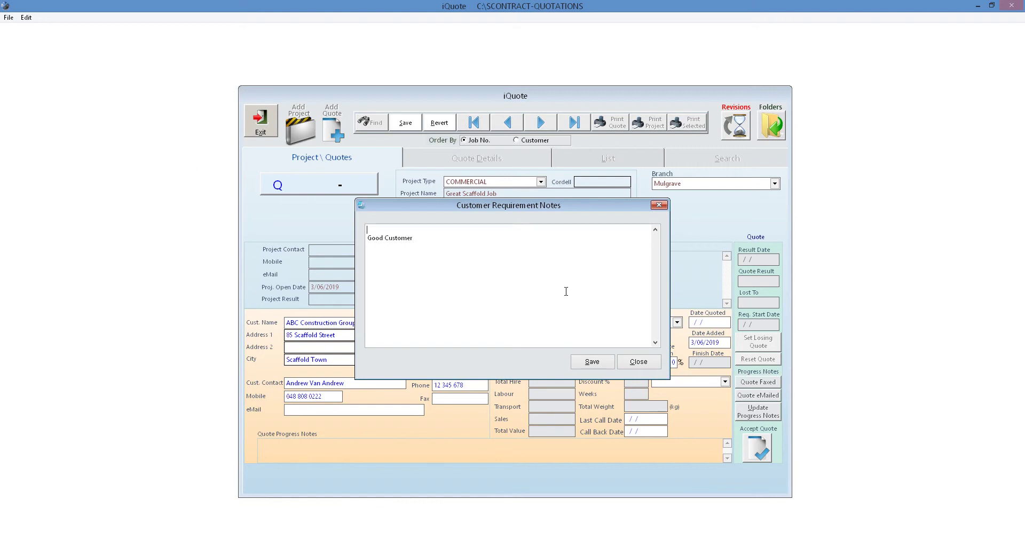
left_click(590, 362)
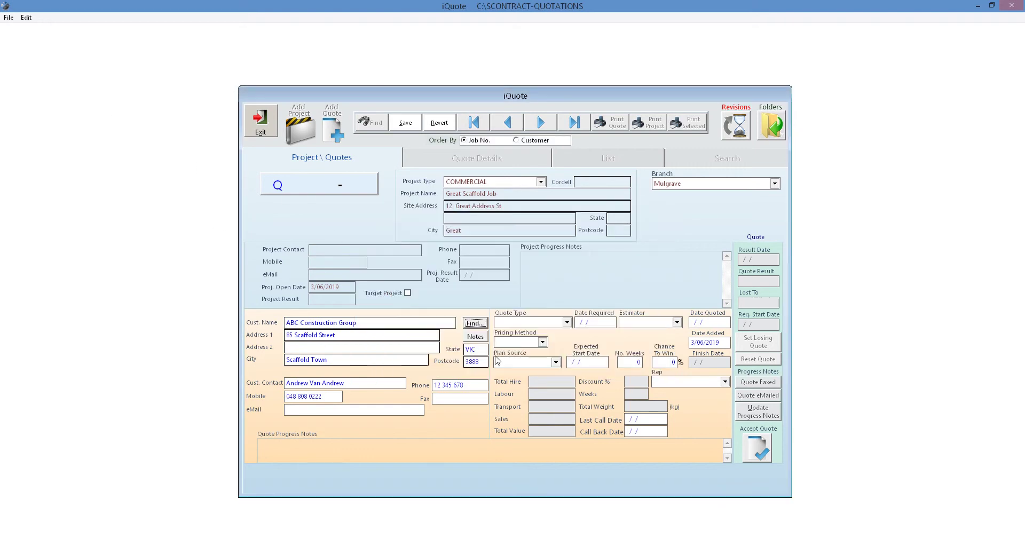
Step: Set the quote type to NEW QUOTE, both the required and quoted dates to 3/03/2021, and choose the estimator
left_click(565, 323)
left_click(557, 342)
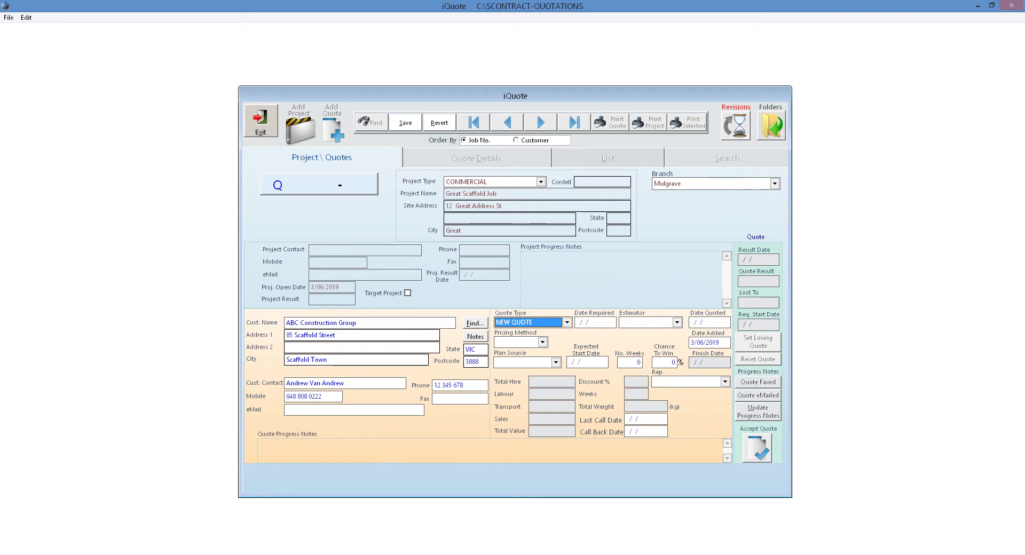
type("3/0")
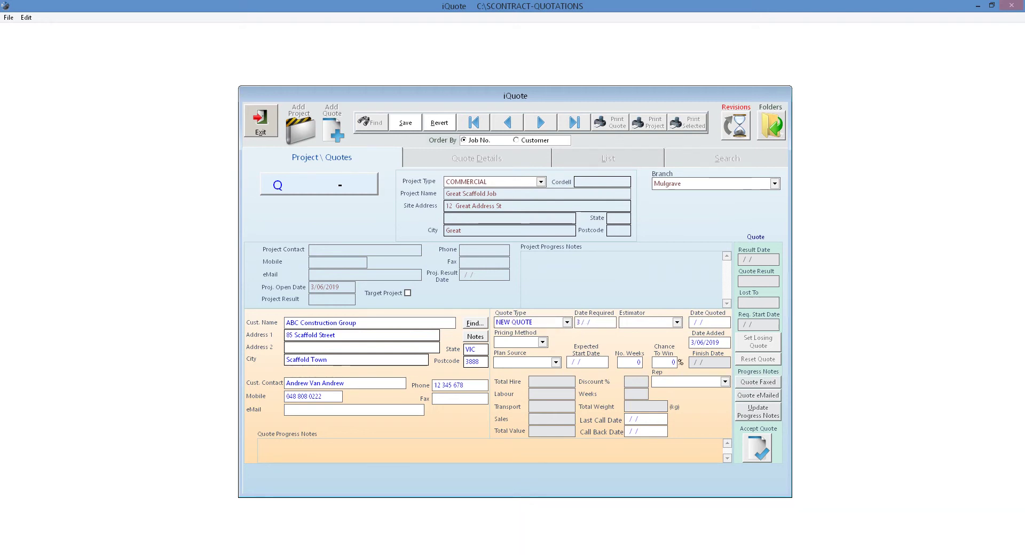
type("3/2021")
key("Down")
key("Tab")
type("03/03/21")
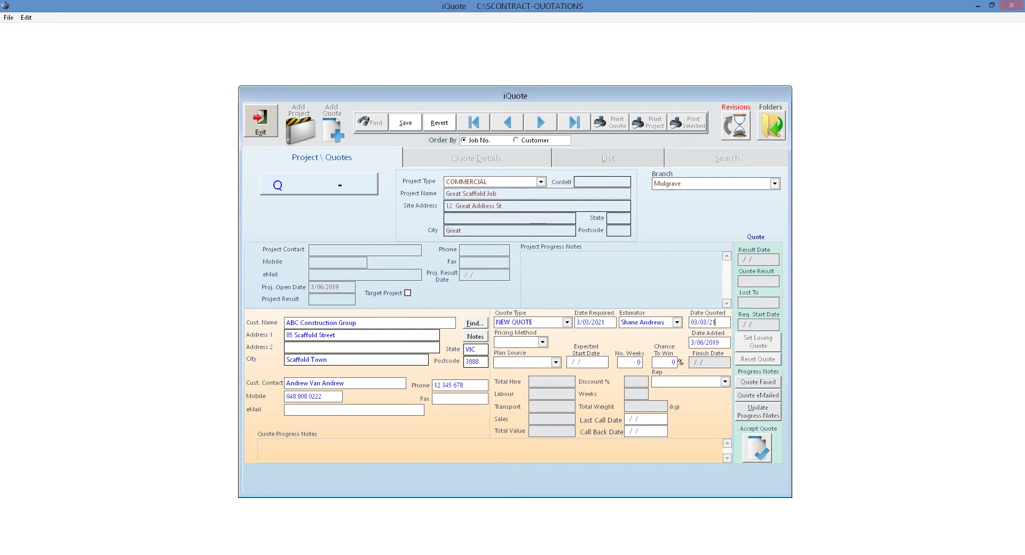
key("Tab")
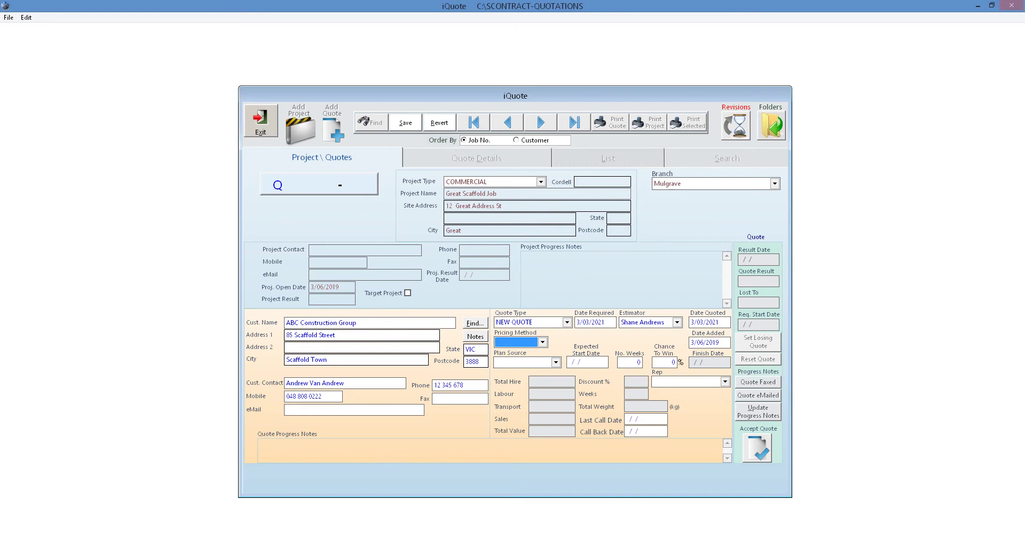
Step: Set the pricing method to Drawing and the plan source to Builder Direct, and choose the sales rep
left_click(542, 343)
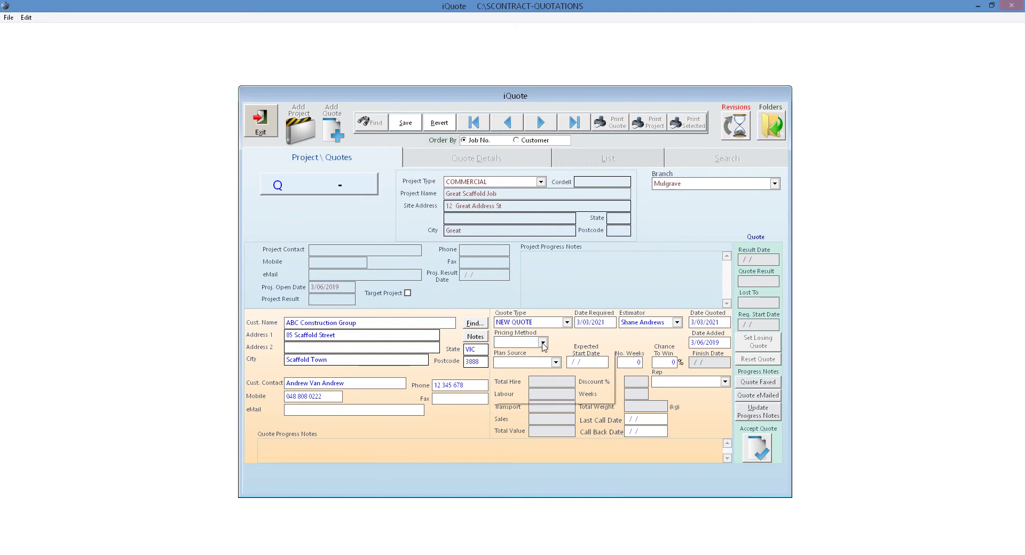
left_click(534, 354)
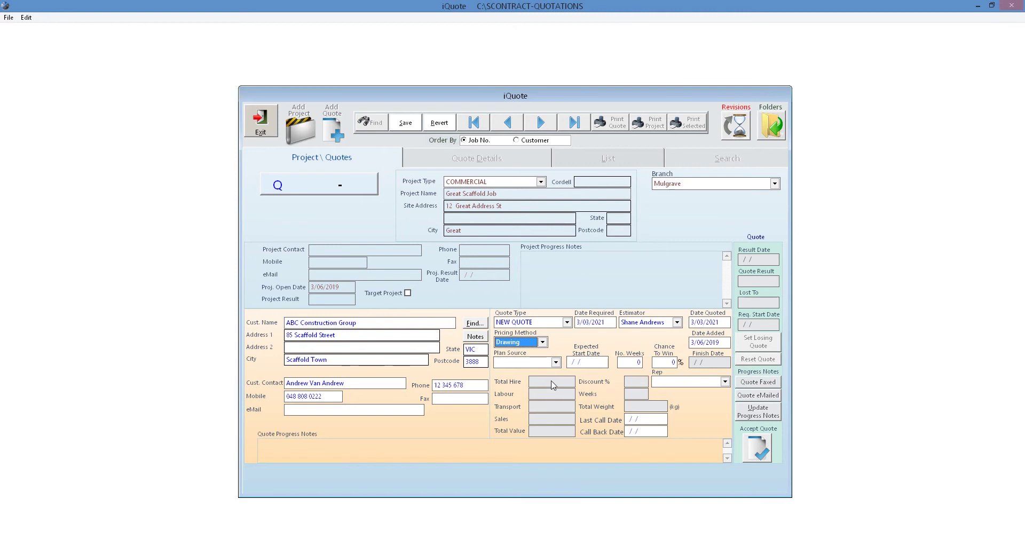
left_click(556, 362)
left_click(555, 375)
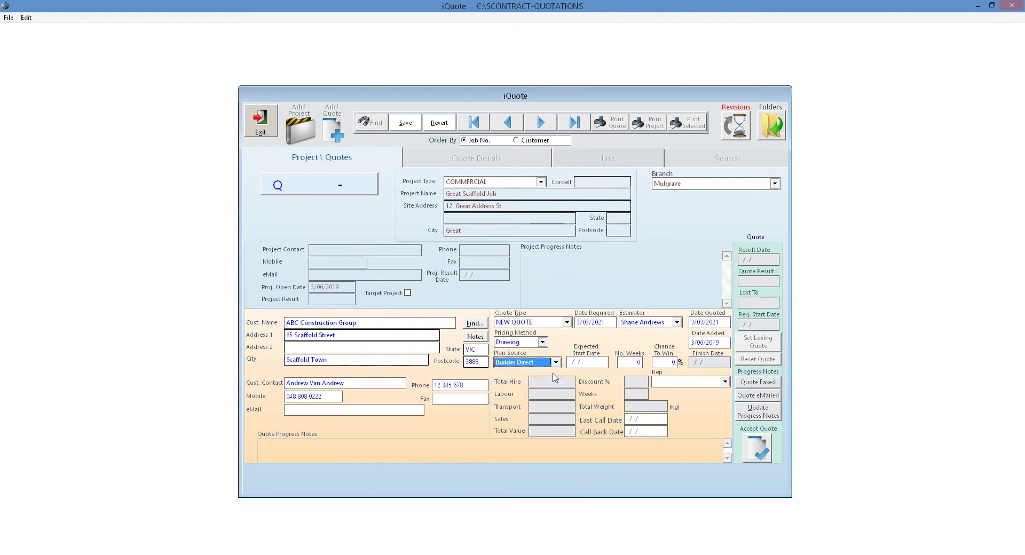
left_click(727, 383)
left_click(697, 418)
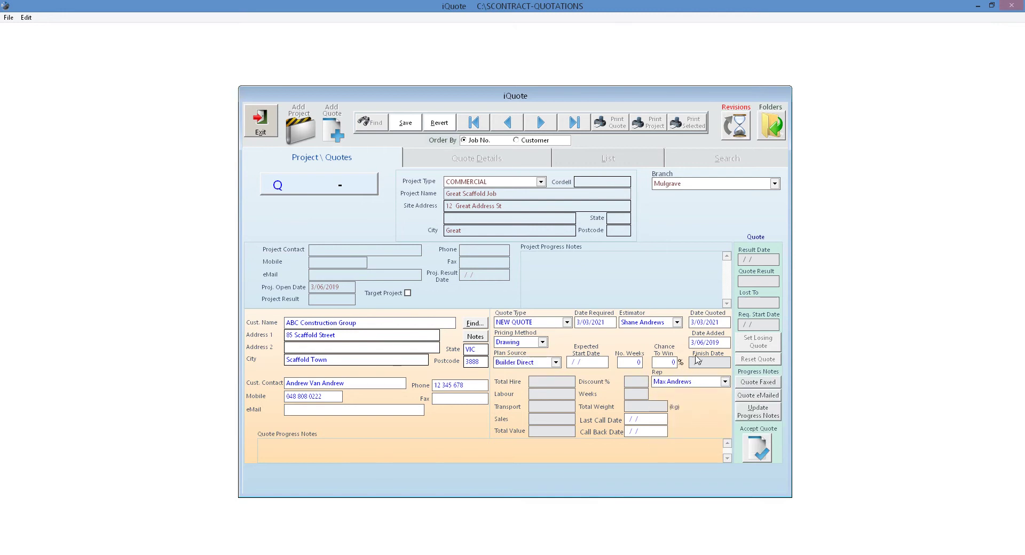
Step: Set the quote's date added to 3/03/2021 and save the new project
left_click(718, 345)
left_click(708, 342)
type("3/2021")
key("Tab")
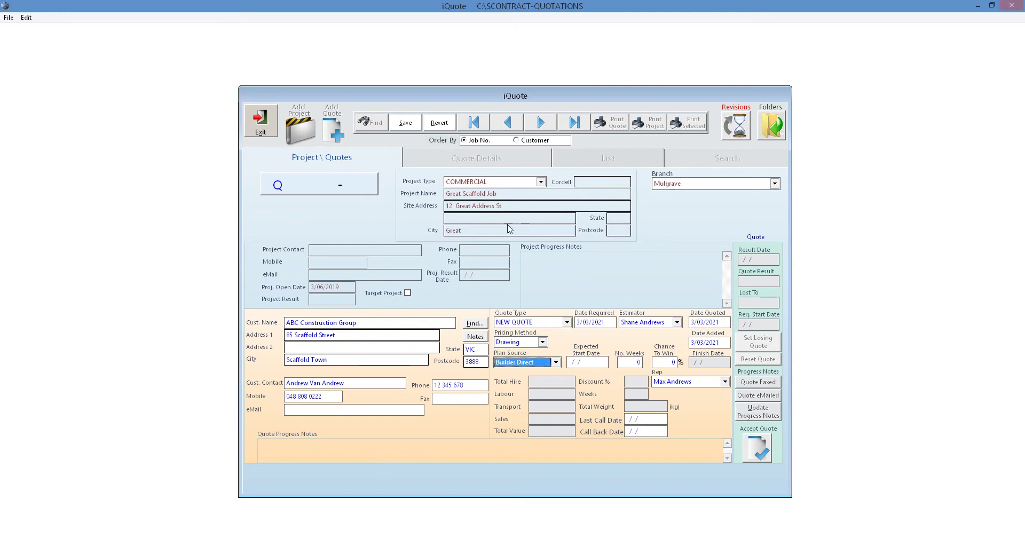
left_click(408, 128)
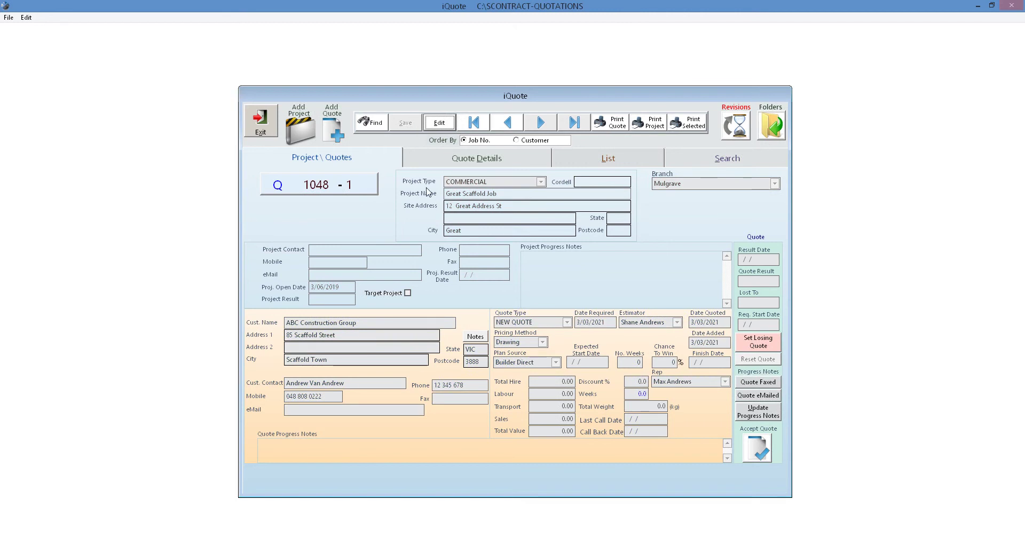
Step: Edit the quote details and add a stage with area 1, type Contract and the name "Main Scaffold"
left_click(438, 161)
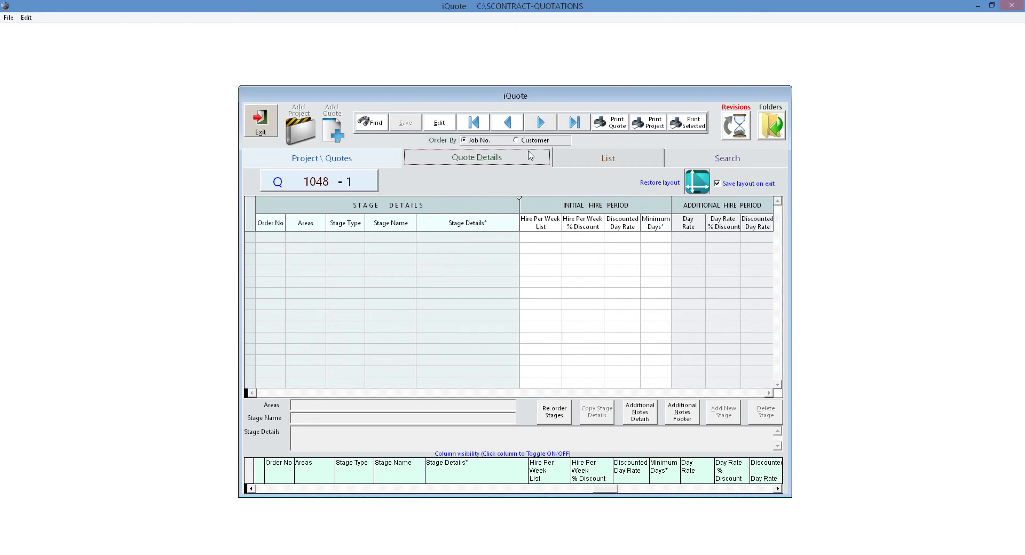
left_click(443, 121)
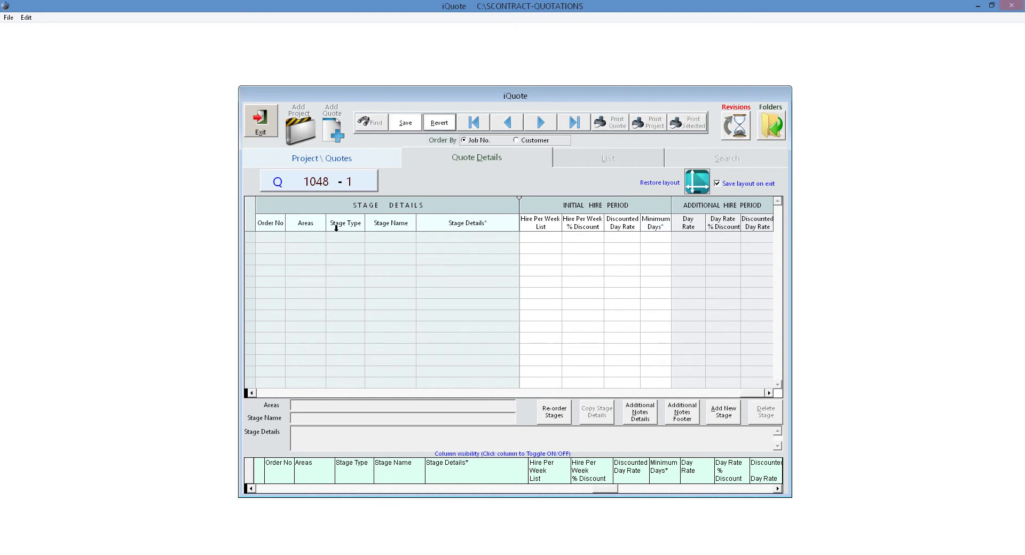
left_click(723, 419)
left_click(318, 238)
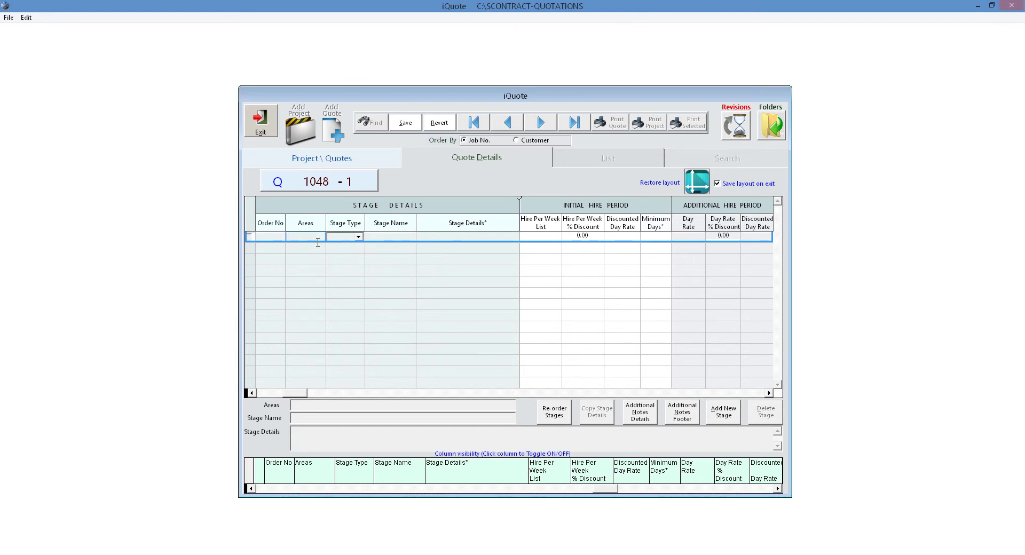
type("1")
key("Tab")
key("Tab")
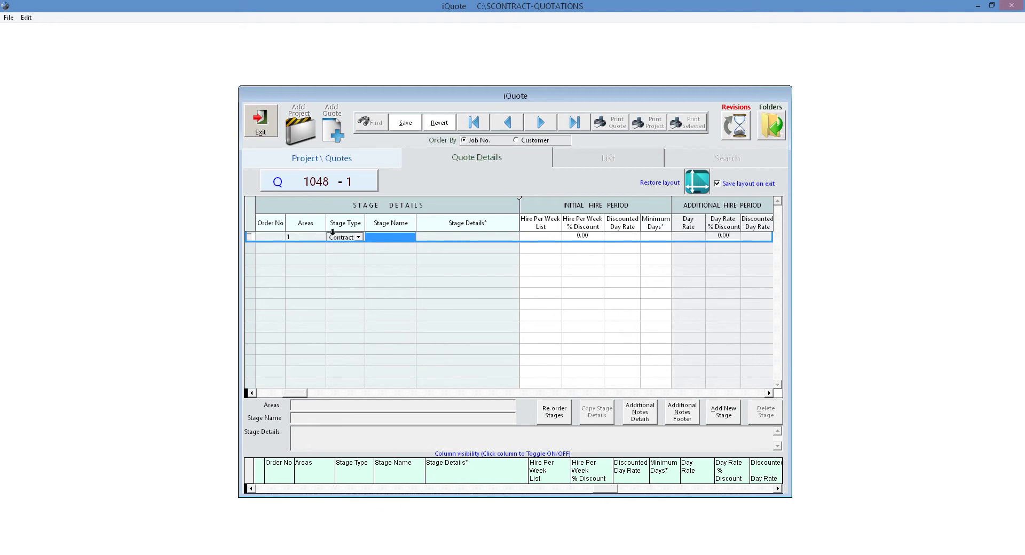
type("Main Scaffold")
key("Tab")
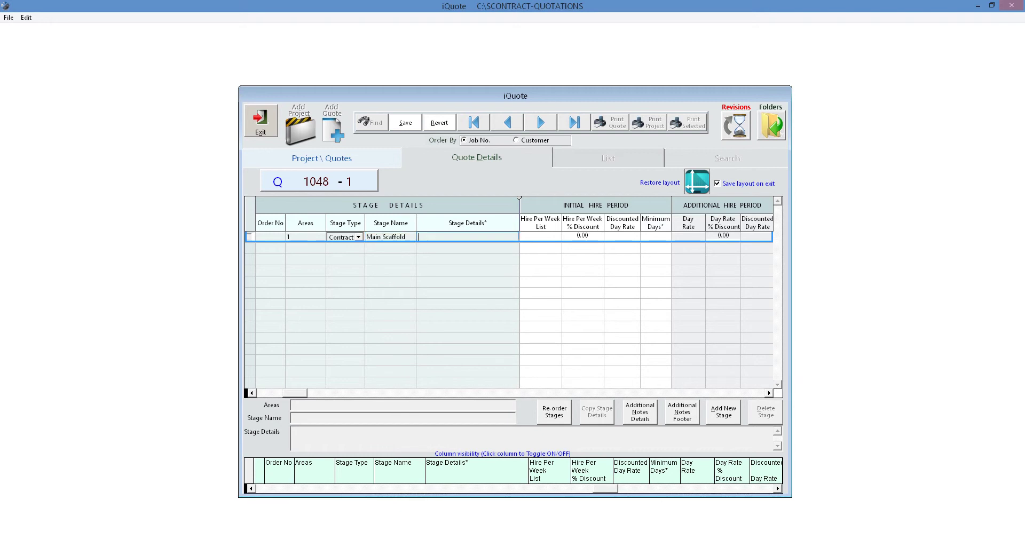
Step: Fill the Main Scaffold stage details with the scaffold A, B and C texts plus "Manual Text !!!", and save the quote
double_click(433, 238)
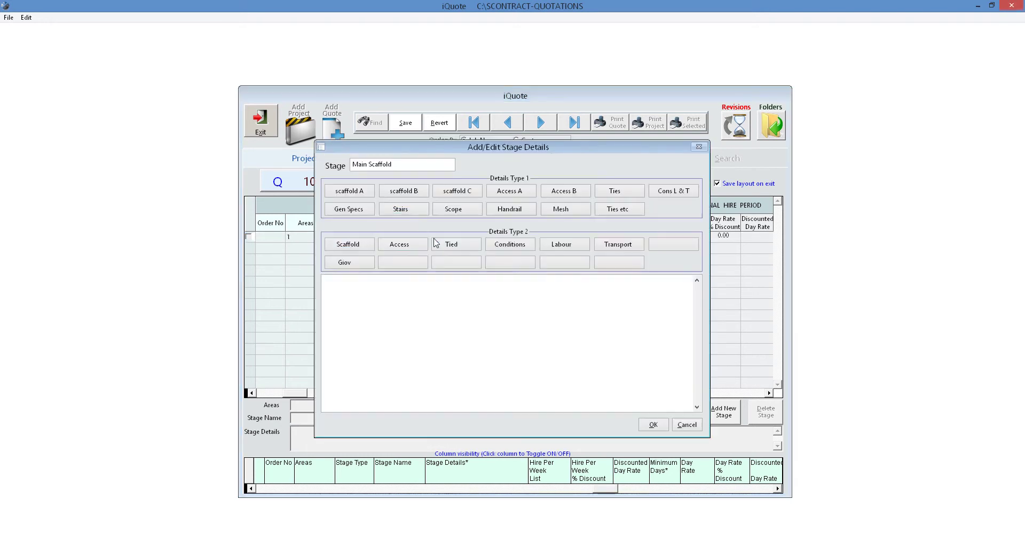
left_click(353, 193)
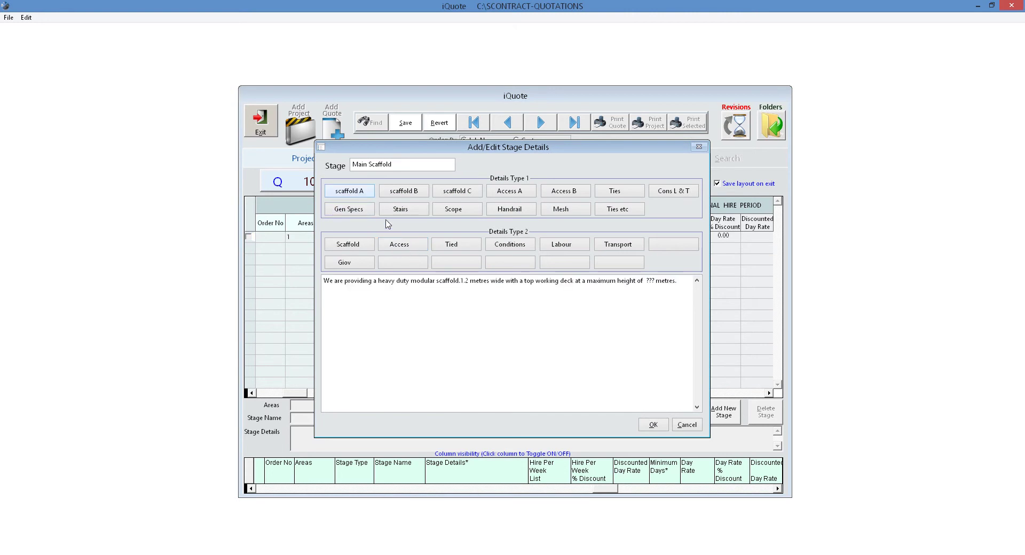
left_click(414, 194)
key("Return")
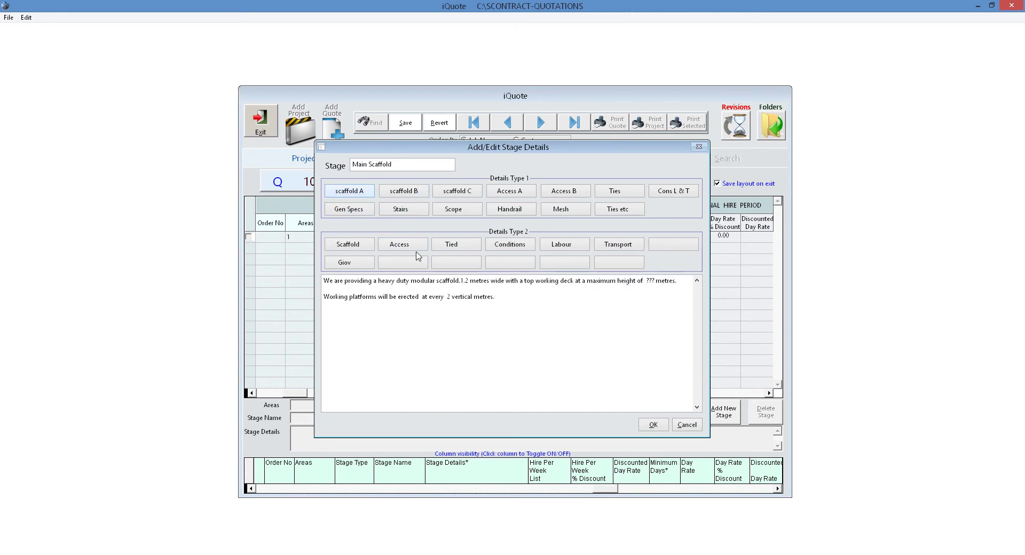
left_click(457, 193)
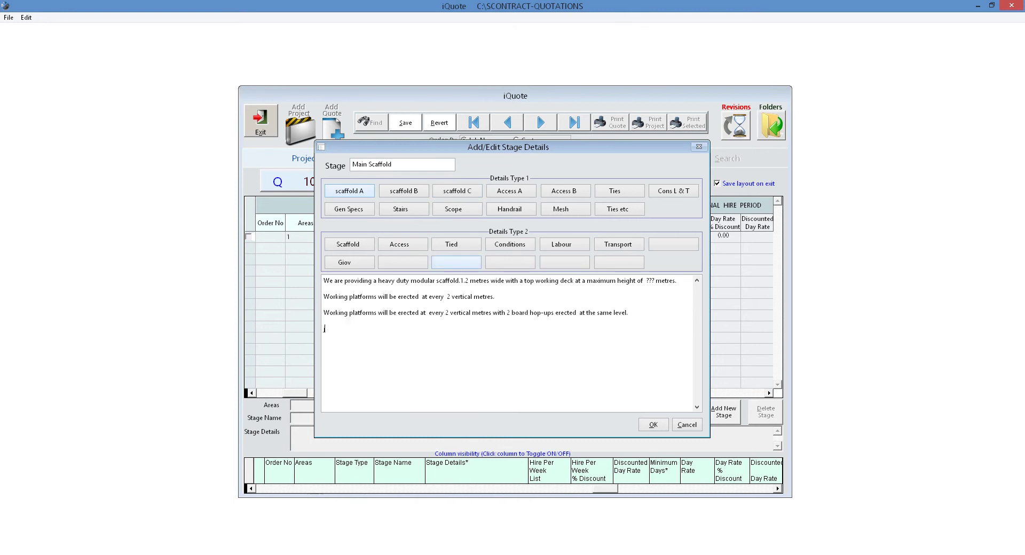
type("Manual Text !!!")
left_click(653, 425)
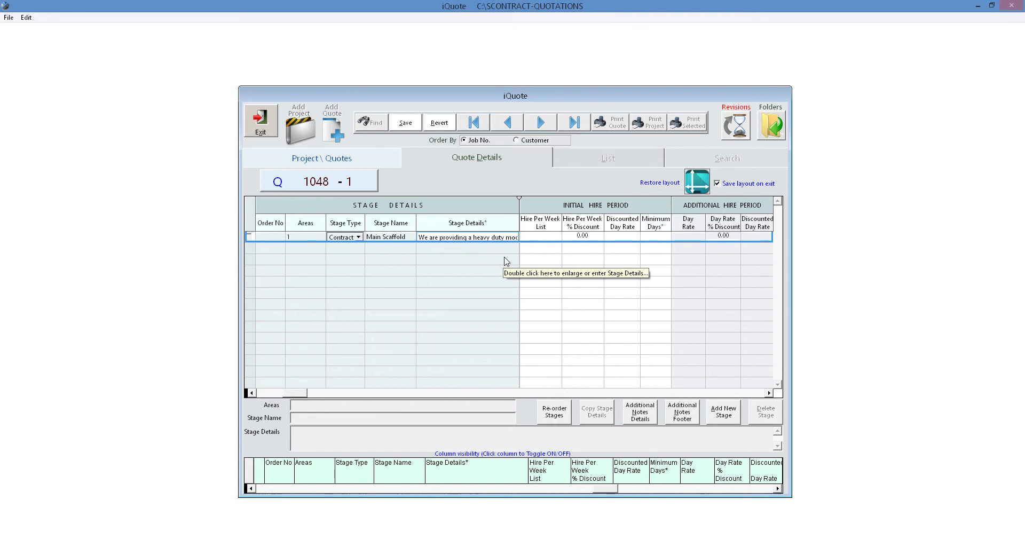
left_click(403, 122)
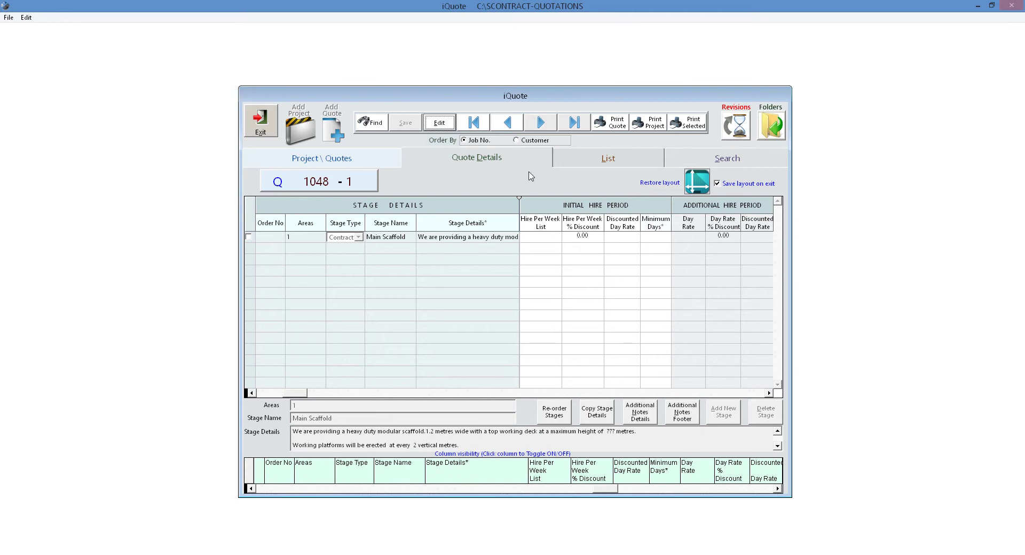
Step: Open the quote's job files folder, minimize it, and switch to iScaf to start a new drawing
left_click(769, 132)
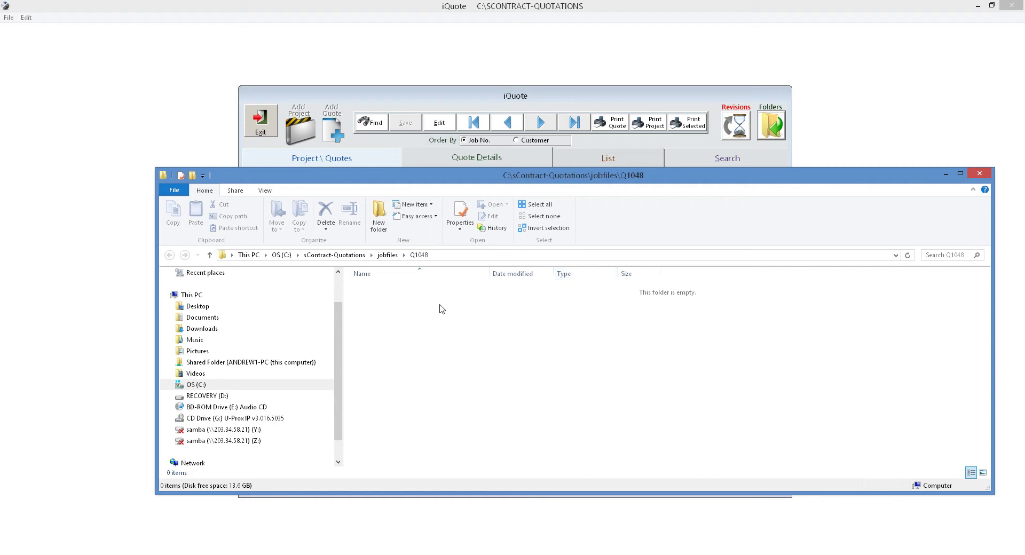
left_click(945, 174)
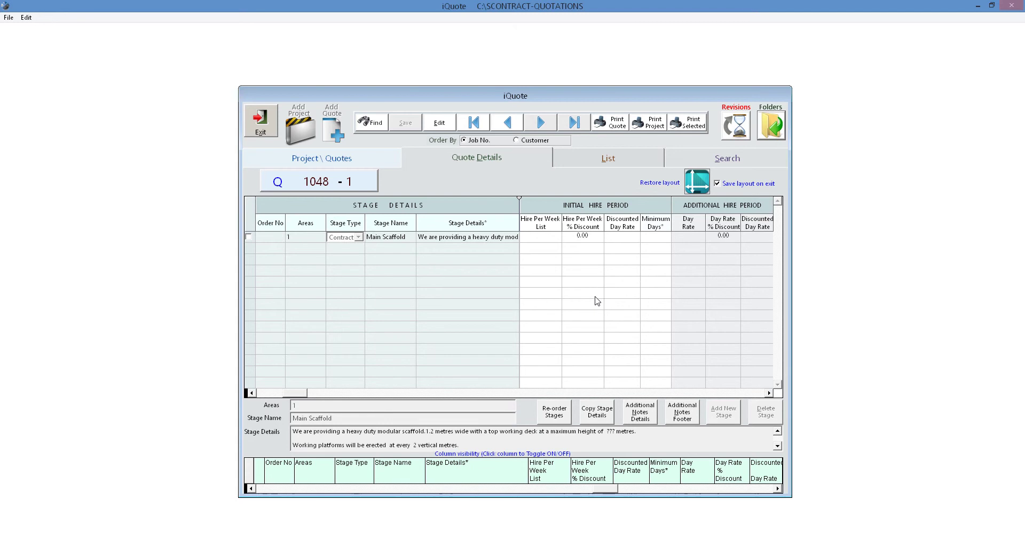
left_click(513, 507)
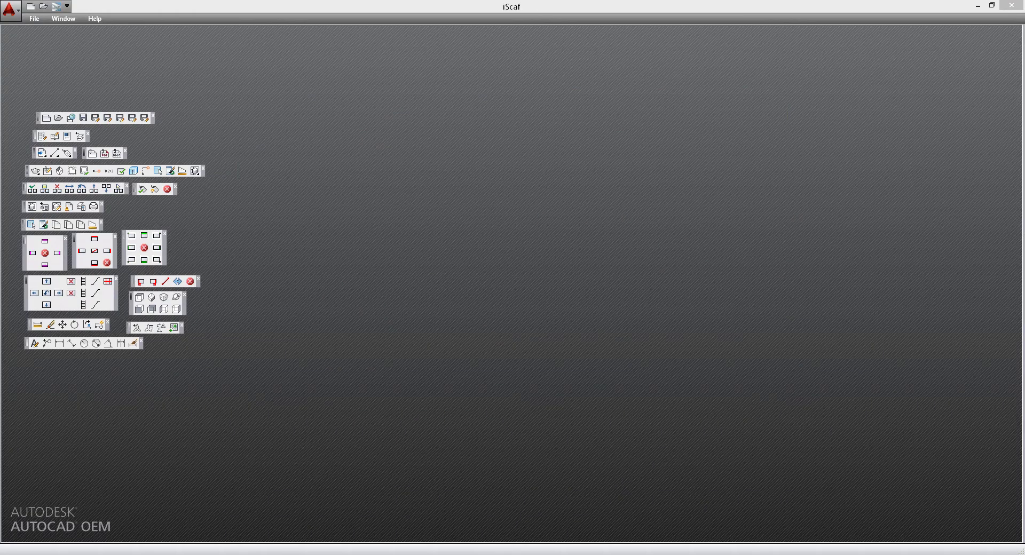
left_click(31, 10)
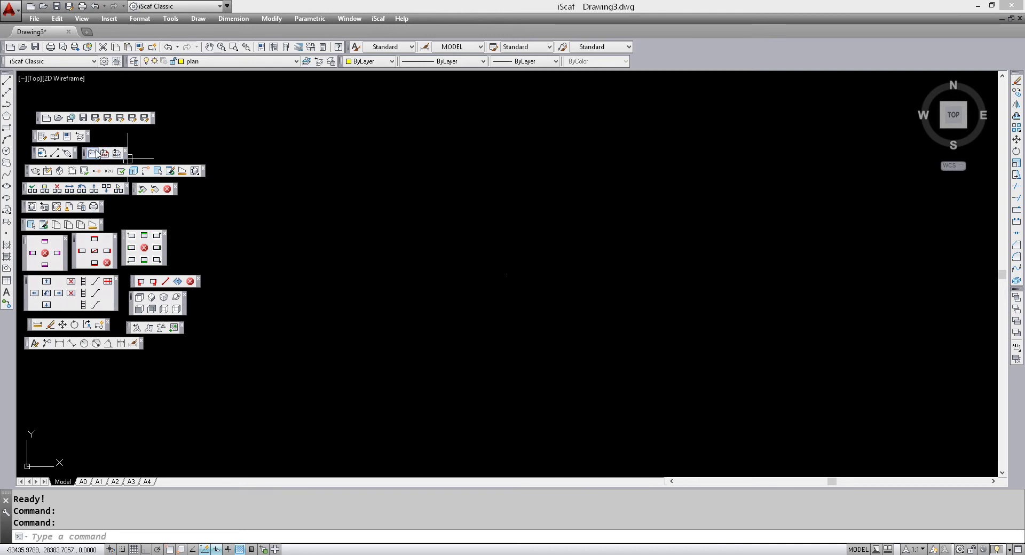
Step: Lower the top lift height to 4500 in the default scaffold configuration and apply it
left_click(68, 136)
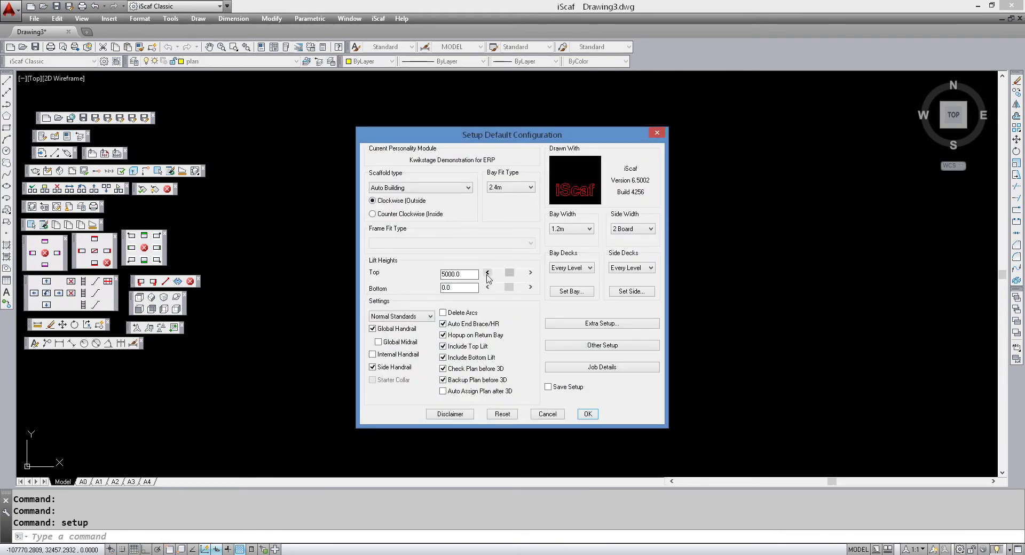
left_click(487, 273)
left_click(588, 413)
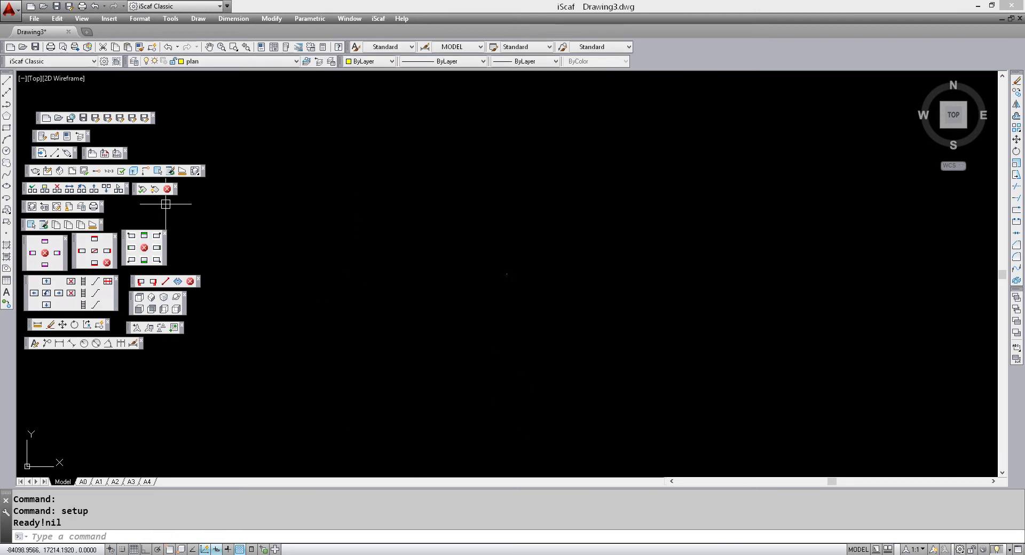
Step: Create a new horizontal wall from endpoints with 5 custom bays, 1.2m bay width and 2.4m bay length
left_click(32, 189)
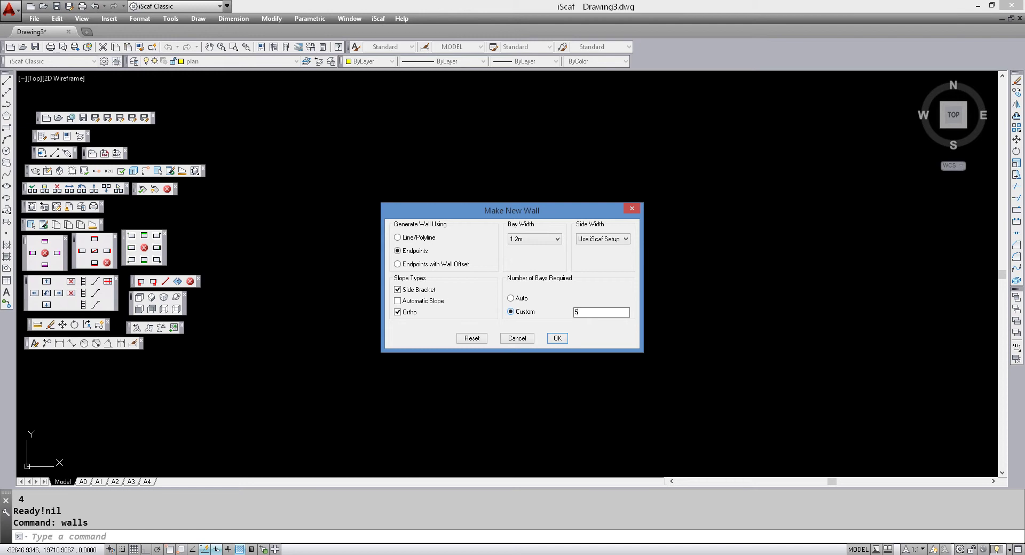
left_click(556, 338)
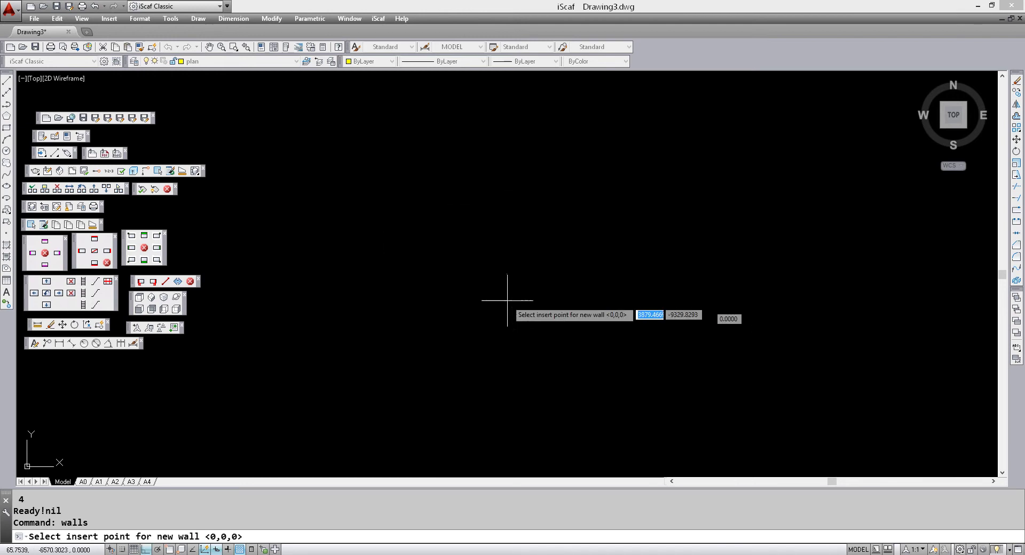
left_click(479, 244)
left_click(570, 254)
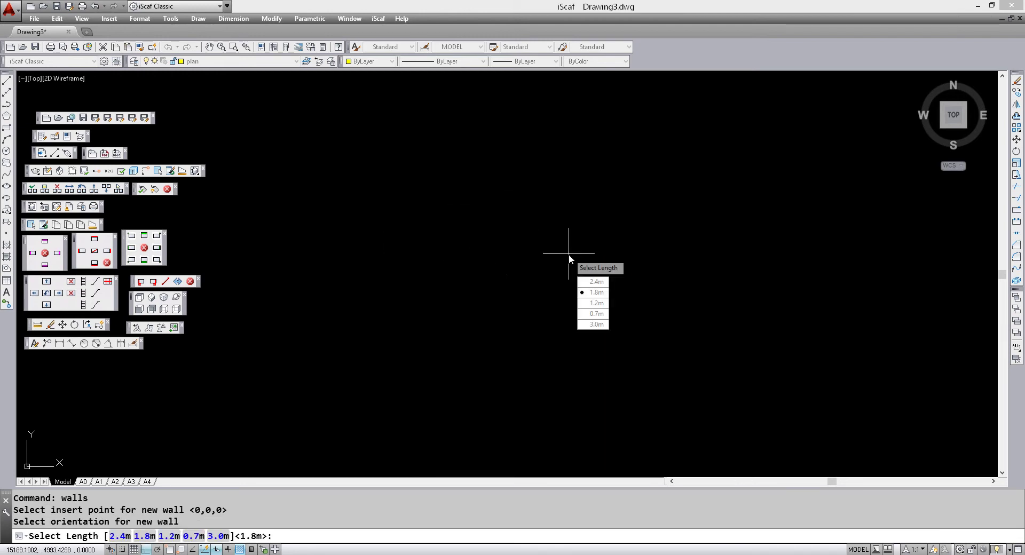
left_click(595, 282)
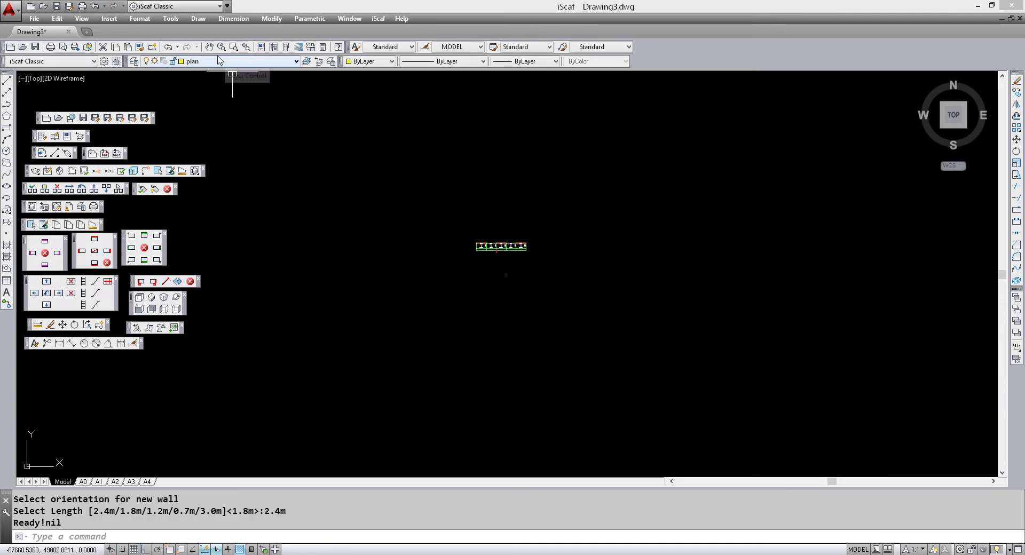
Step: Add the dashed magenta end symbol to the left end of the first bay and the right end of the last bay
left_click(233, 47)
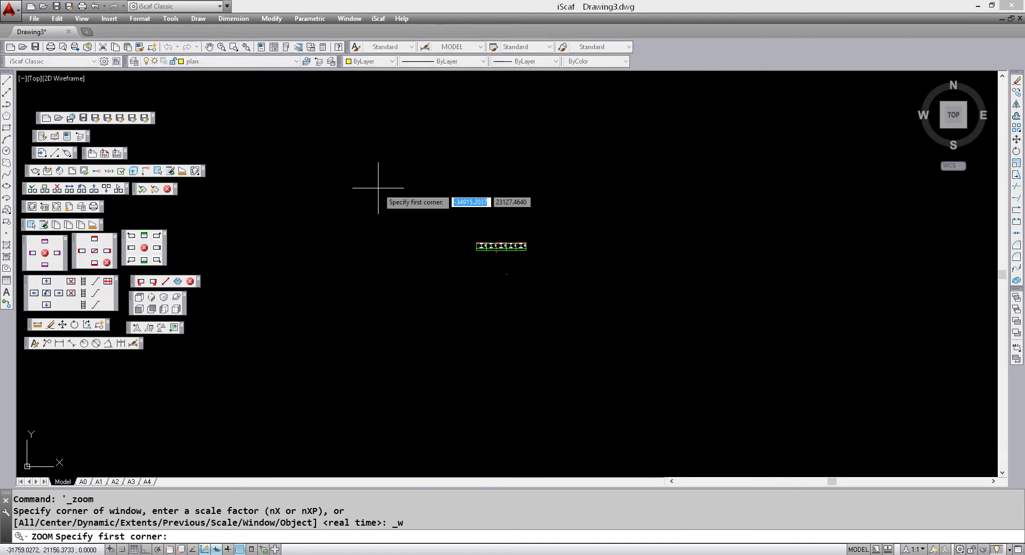
left_click(472, 226)
left_click(507, 274)
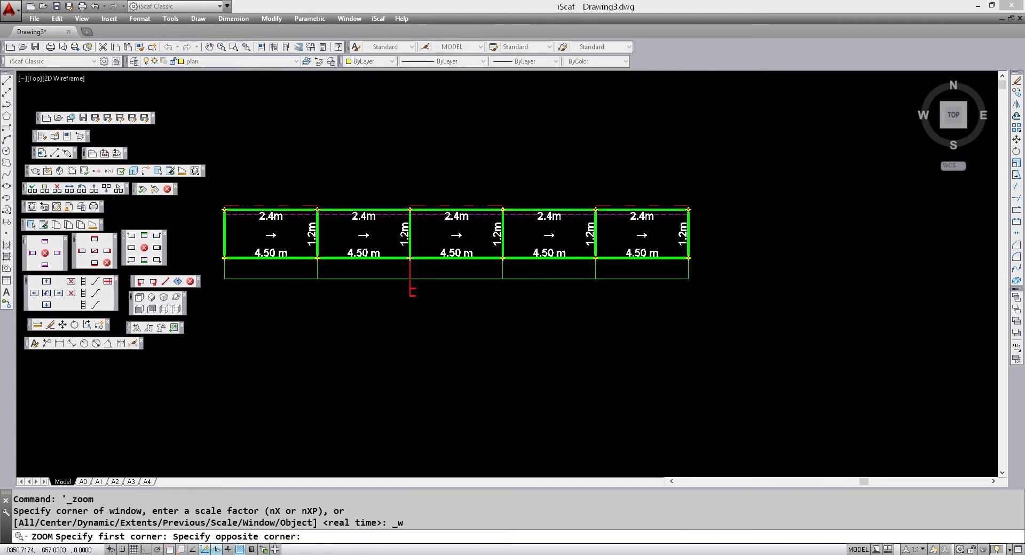
left_click(36, 256)
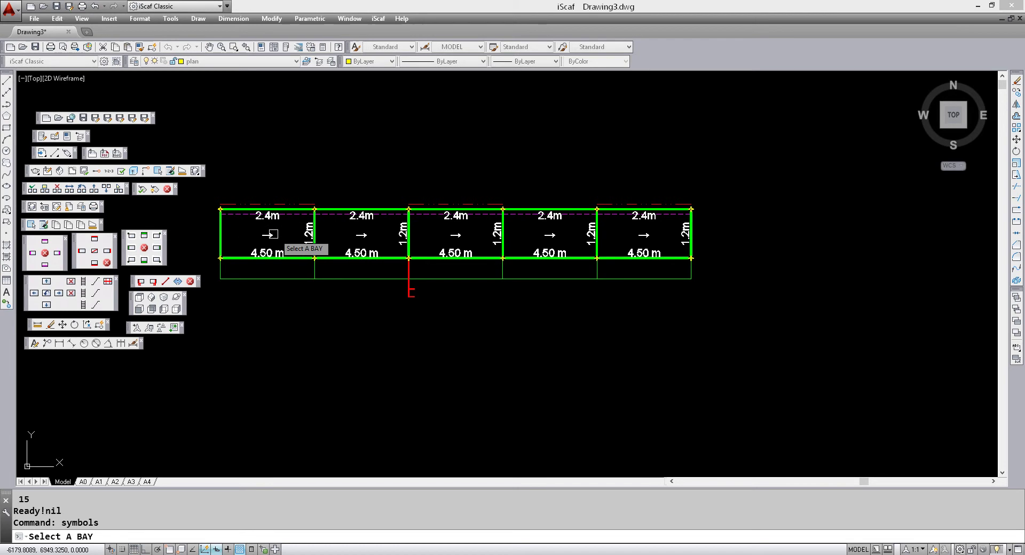
left_click(220, 237)
left_click(57, 254)
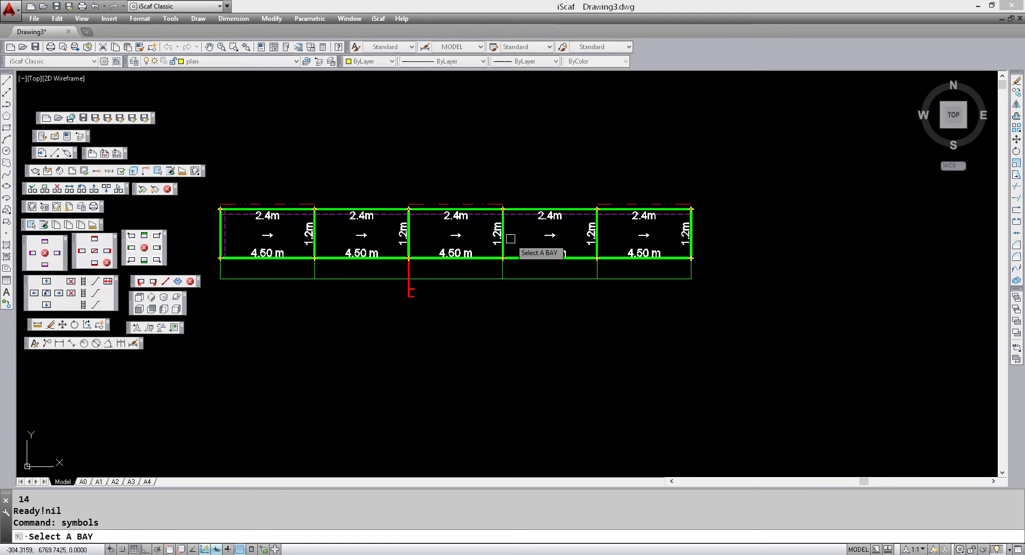
left_click(650, 244)
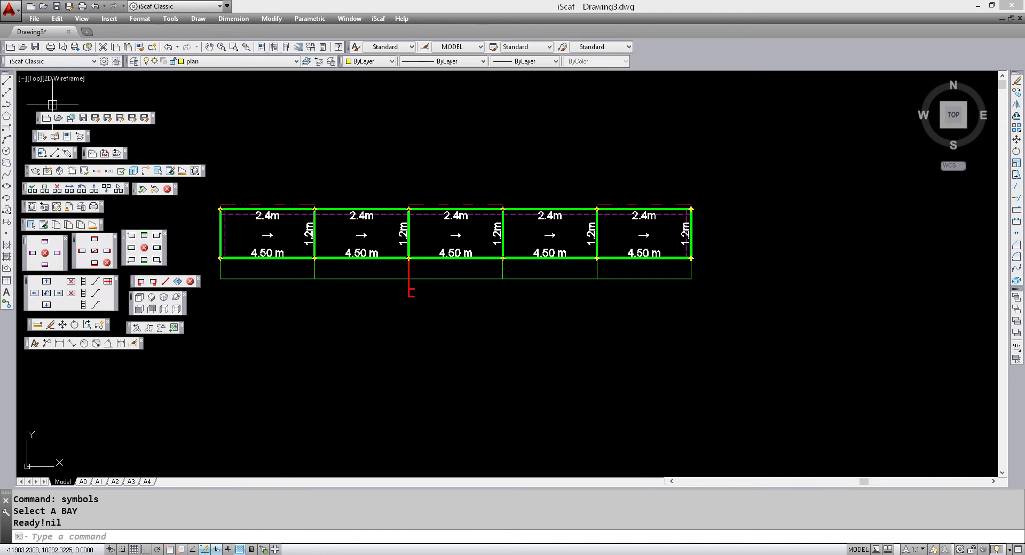
Step: Save the drawing as "Q1048 Building_Drawing.dwg" in the Q1048 folder under jobfiles
left_click(96, 120)
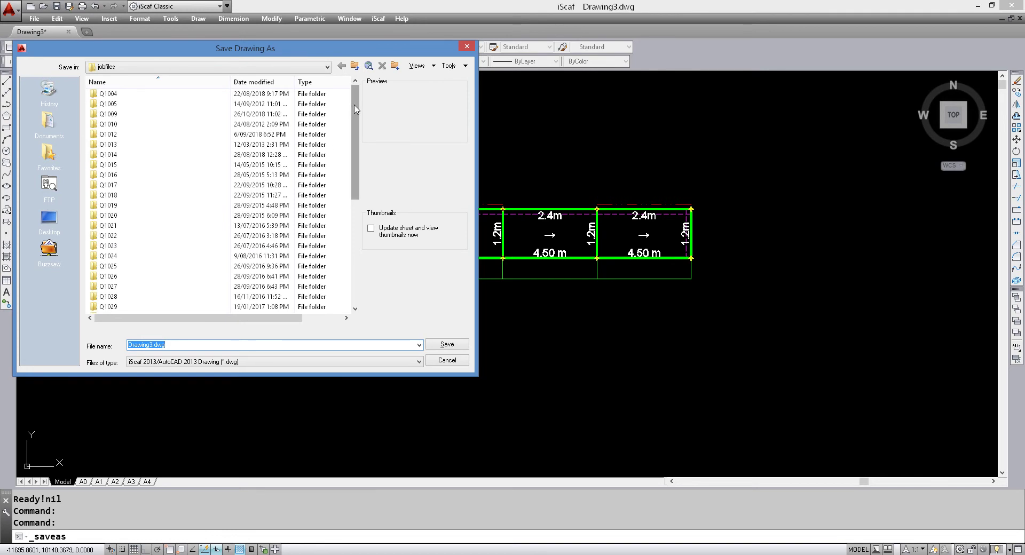
left_click(281, 83)
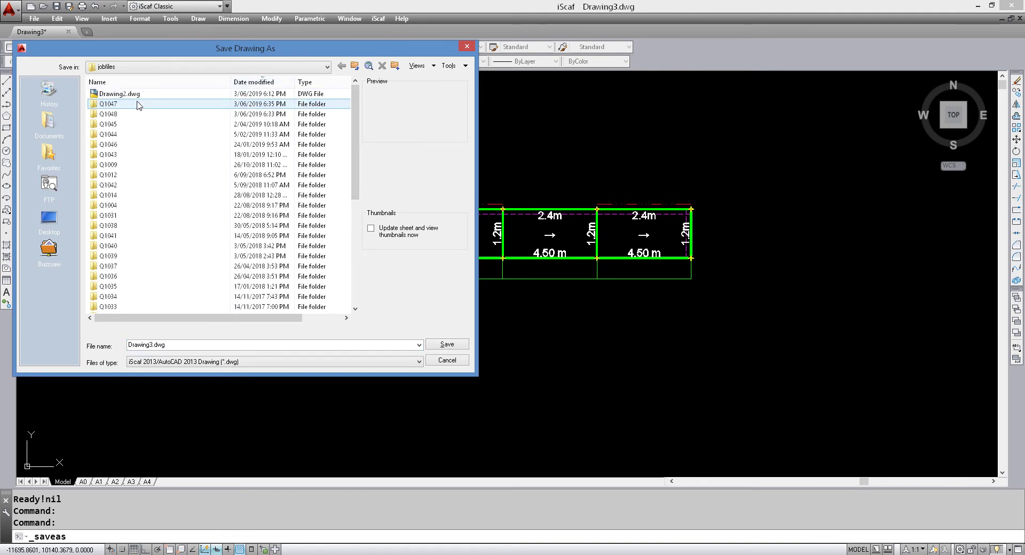
double_click(213, 115)
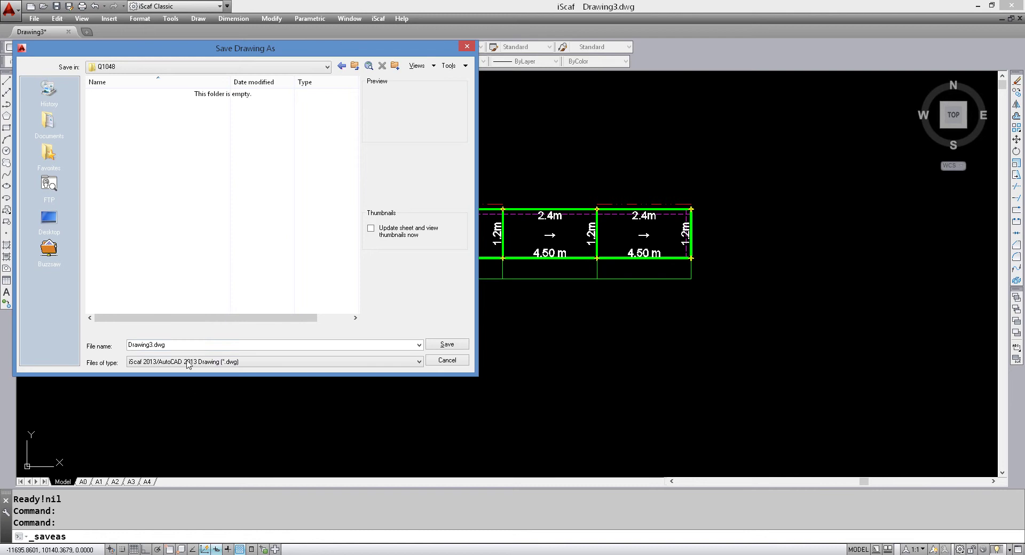
double_click(145, 350)
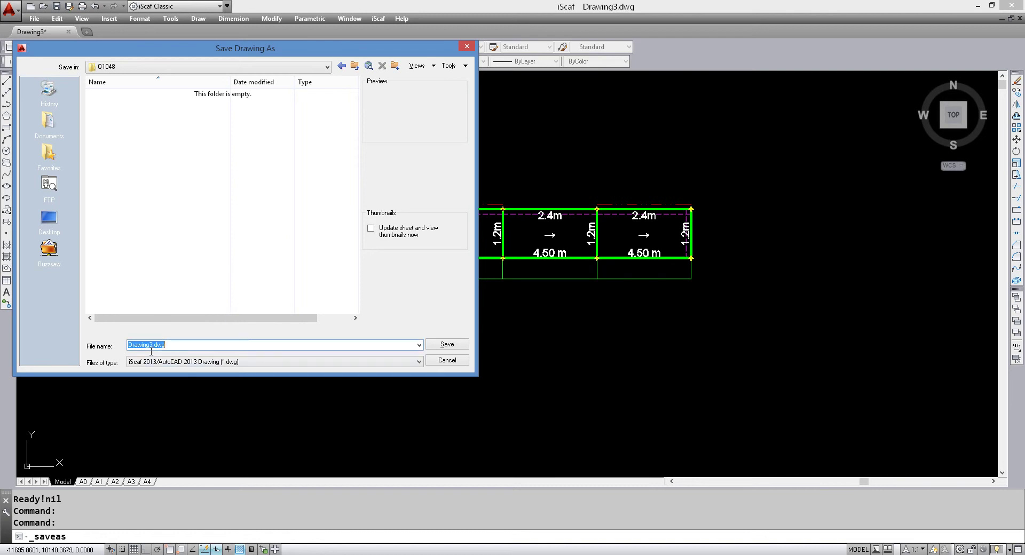
left_click(134, 351)
type("Q1048 Building")
type("_")
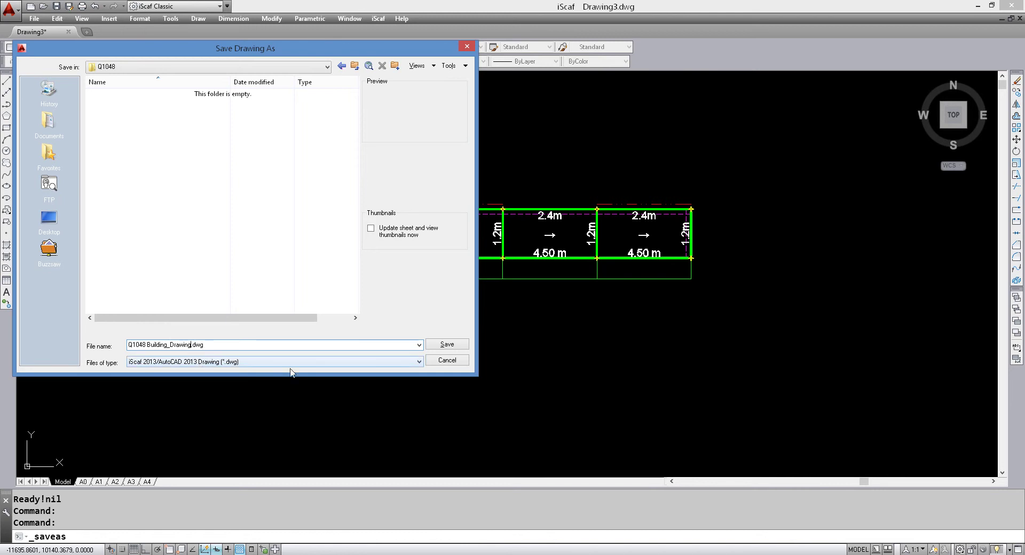
left_click(438, 345)
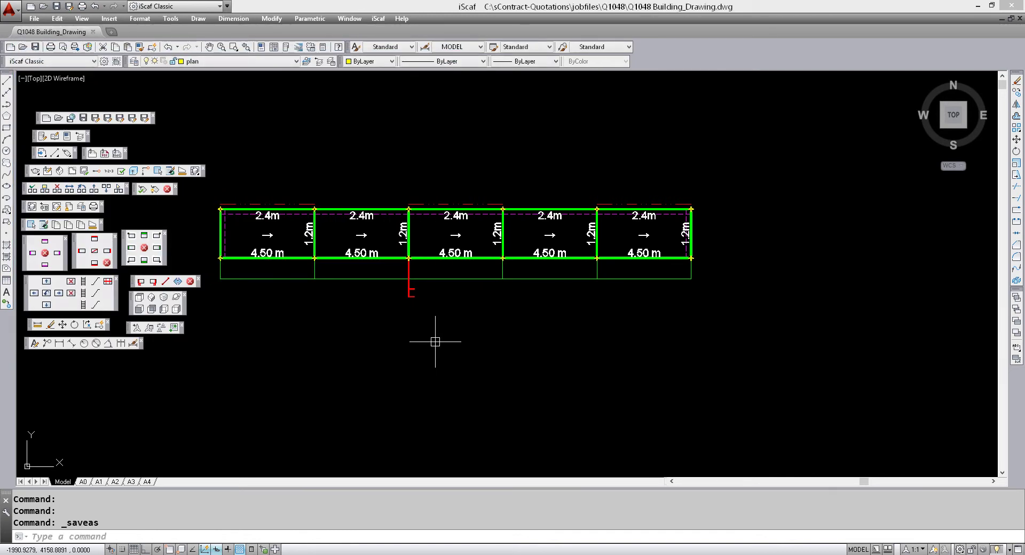
Step: Build all walls in 3D and save the model as the 3D version of the drawing
left_click(136, 173)
left_click(529, 308)
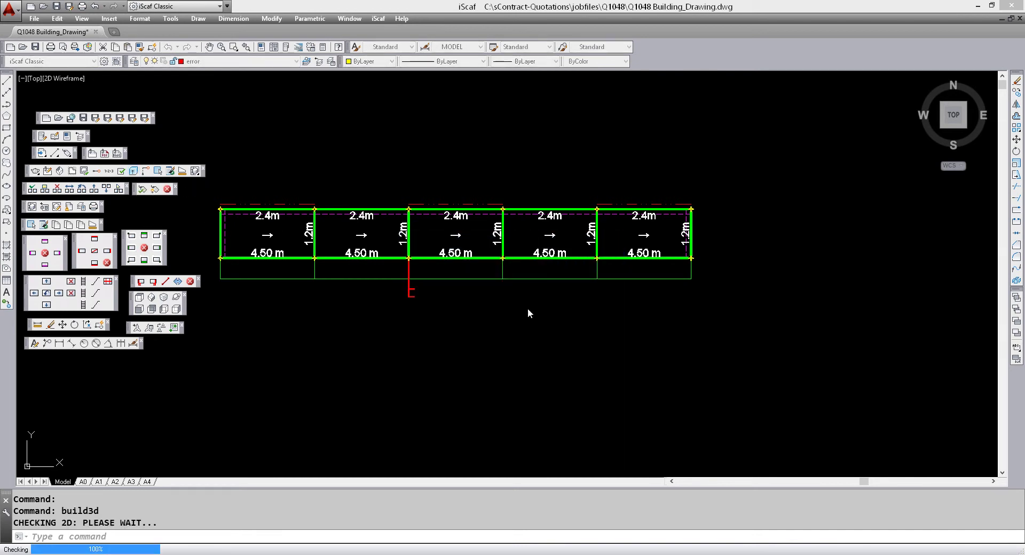
left_click(518, 310)
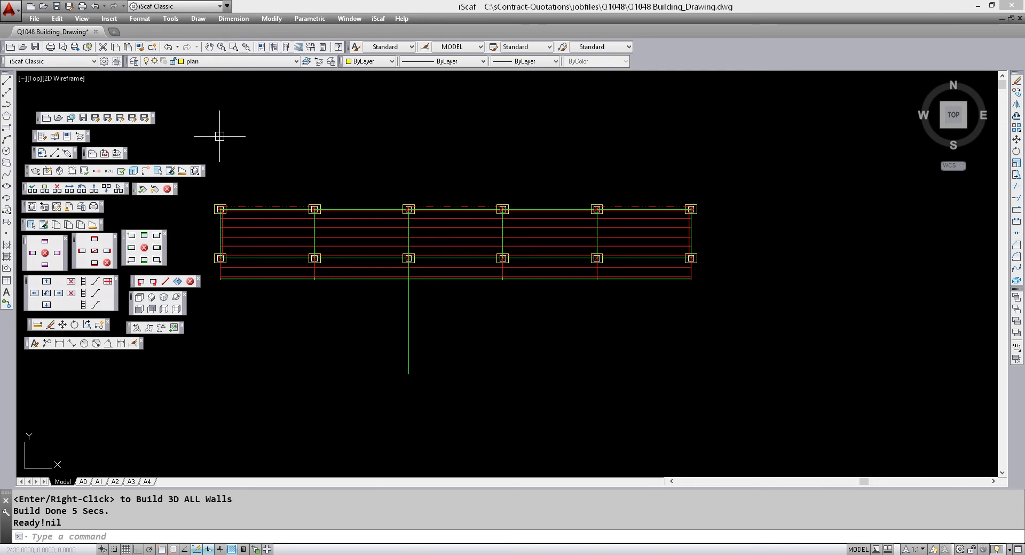
left_click(134, 121)
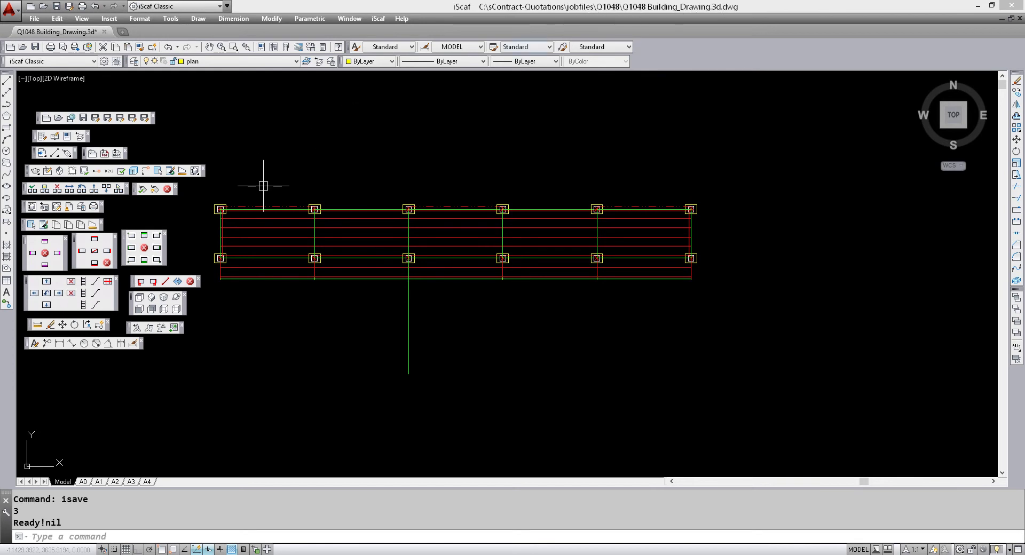
Step: Generate a quote for all parts of the 3D scaffold
left_click(171, 171)
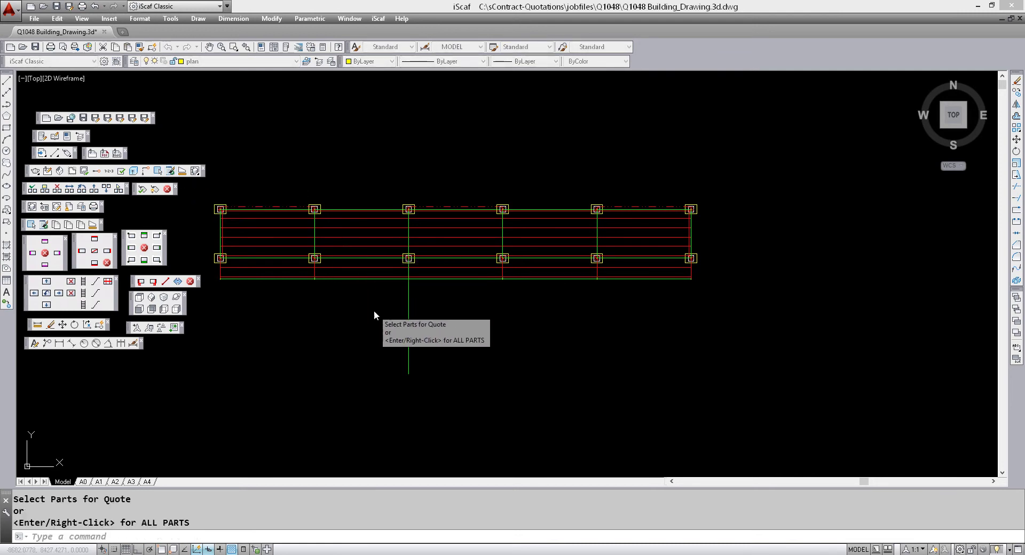
key("Return")
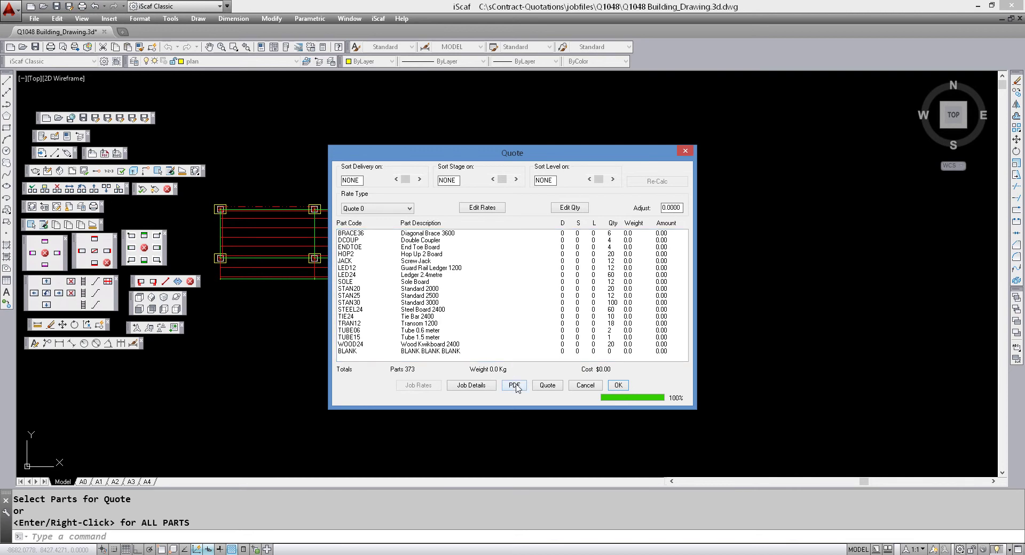
Step: Set the LED24 Ledger 2.4metre part's rate to 1004 and its weight to 56 in the quote's stock rates
left_click(483, 208)
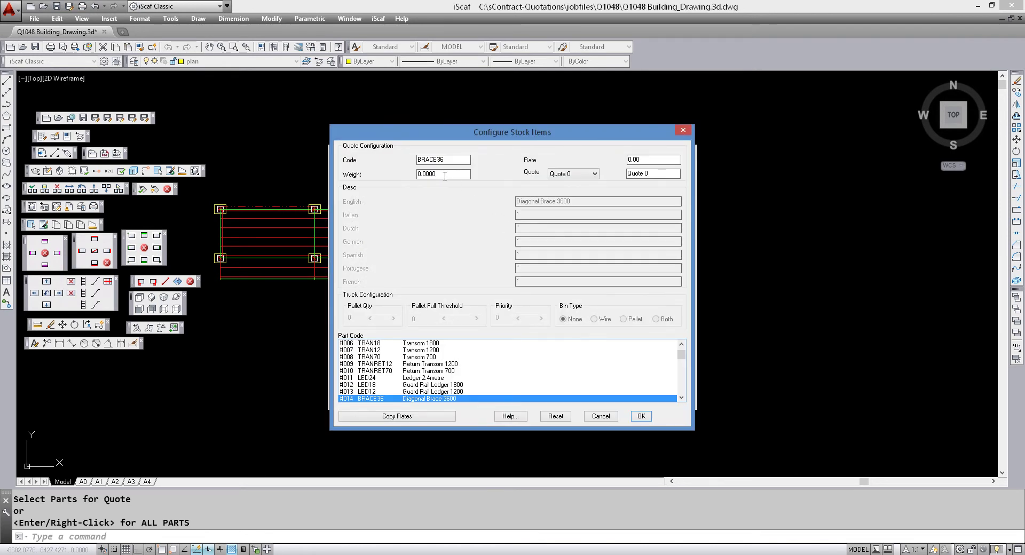
left_click(600, 416)
left_click(433, 275)
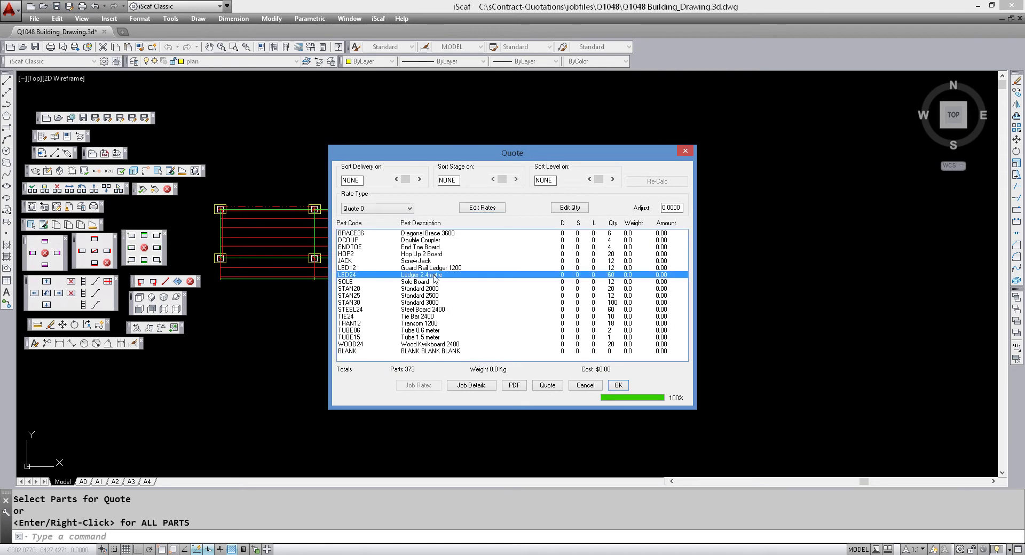
left_click(481, 210)
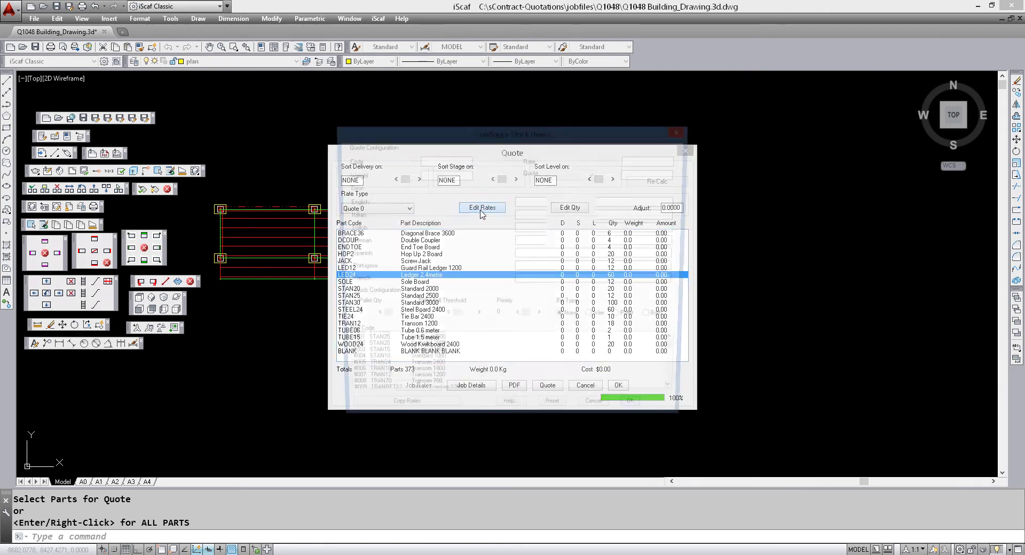
left_click_drag(640, 162, 591, 163)
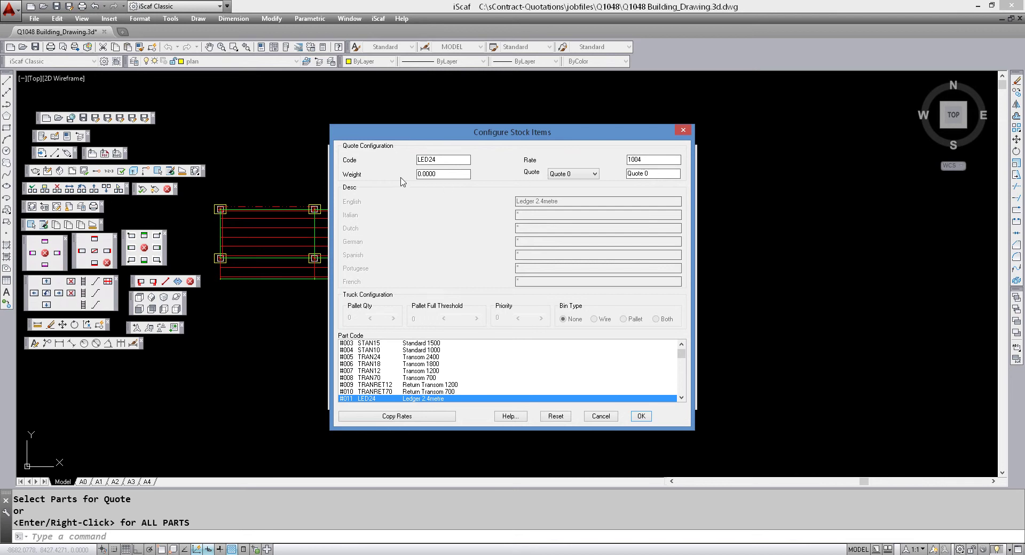
key("Tab")
type("56")
left_click(641, 417)
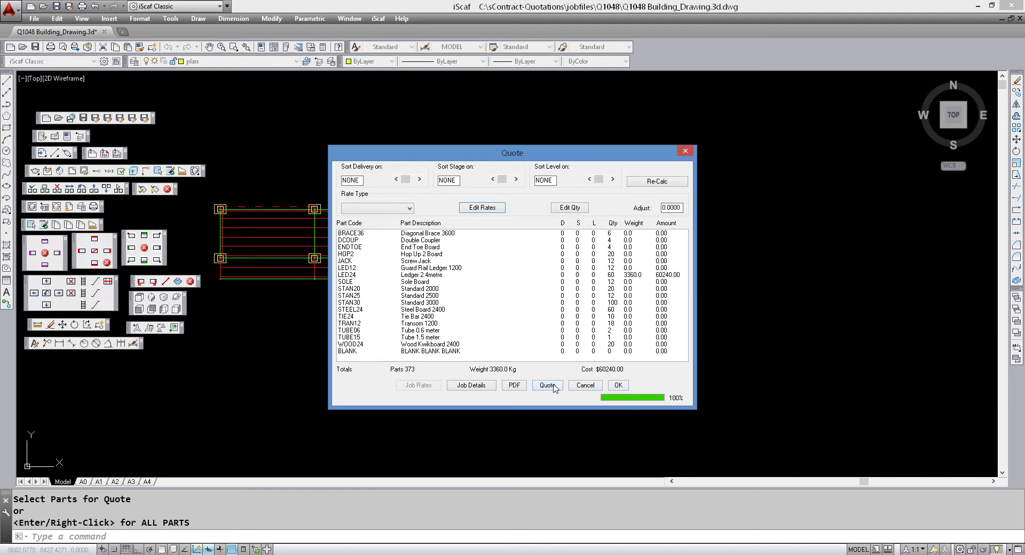
Step: Create the quote's PDF and CSV files with the PDF opened after creation, and return to the quote in iScaf
left_click(512, 385)
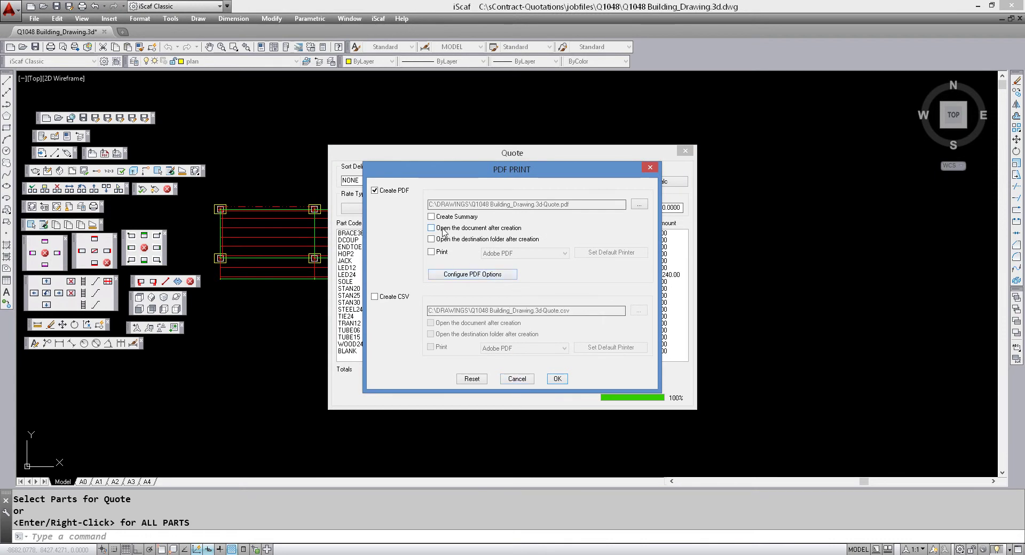
left_click(381, 298)
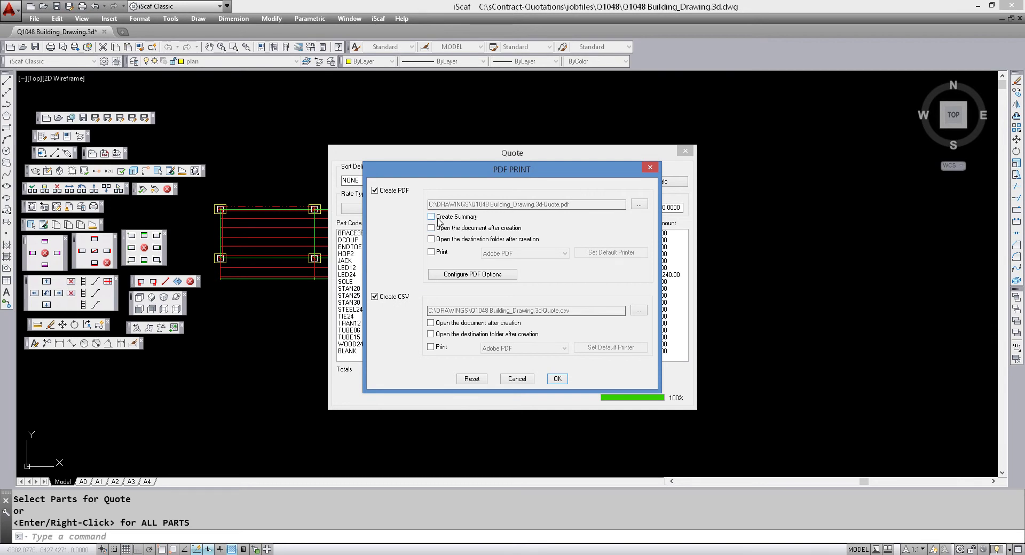
left_click(432, 228)
left_click(555, 380)
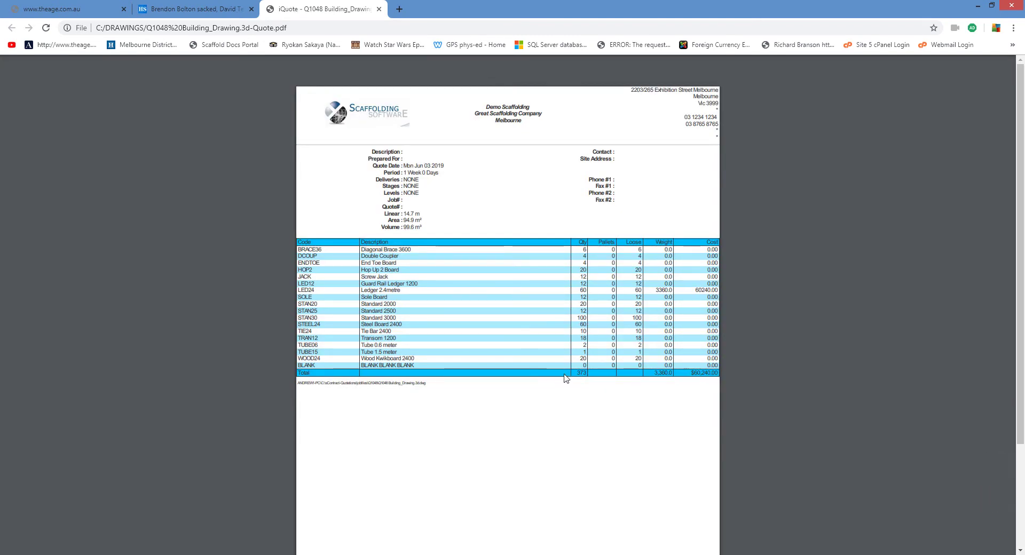
key("alt+Tab")
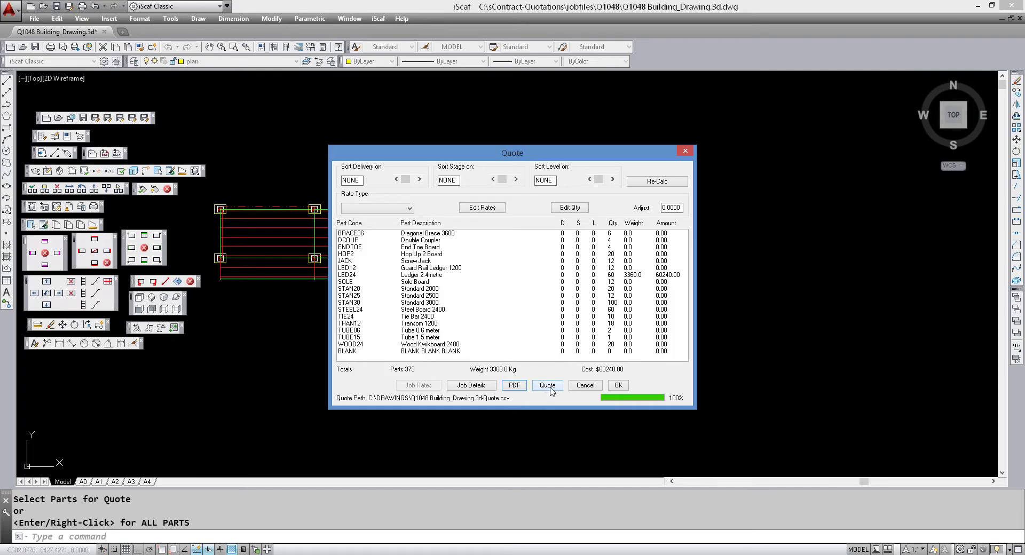
Step: Export the detailed parts quote as Q1048 Building_Drawing.3d--2.csv in the Q1048 job folder, and close the quote
left_click(550, 388)
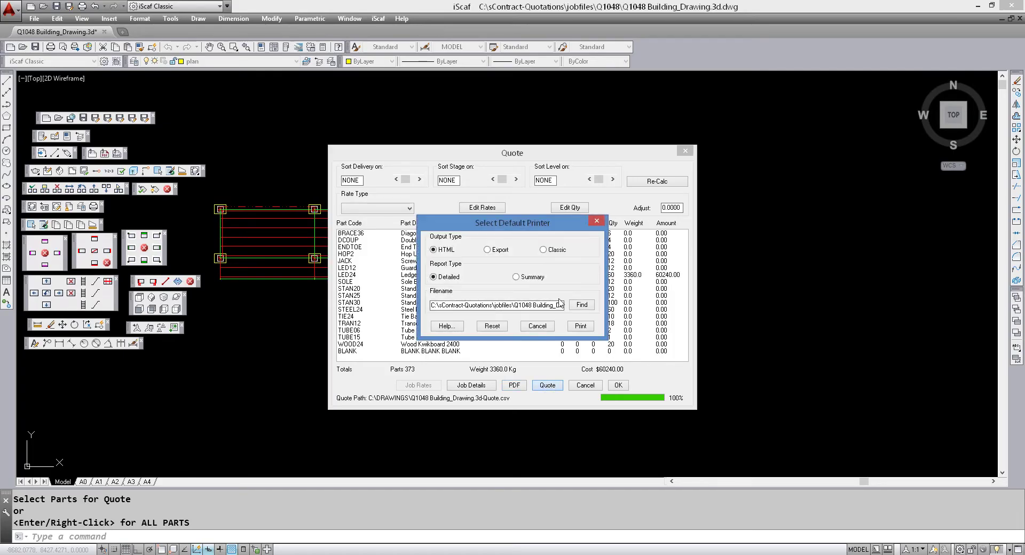
left_click(489, 251)
left_click(581, 305)
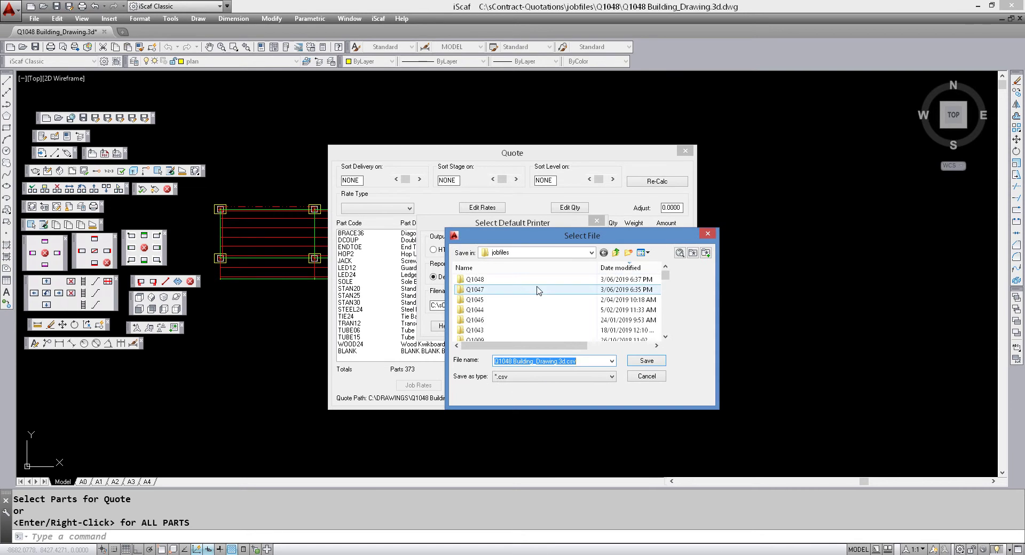
double_click(515, 279)
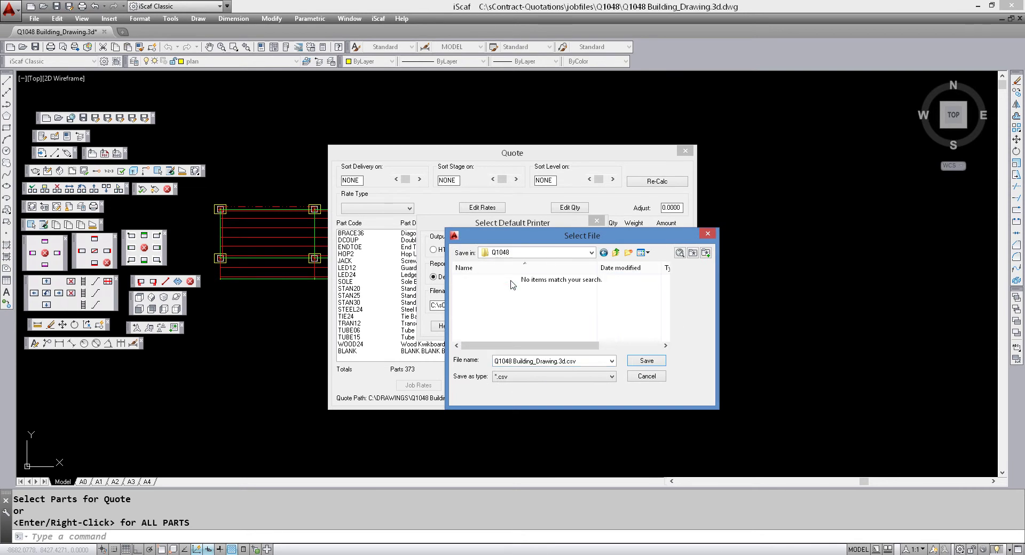
double_click(569, 367)
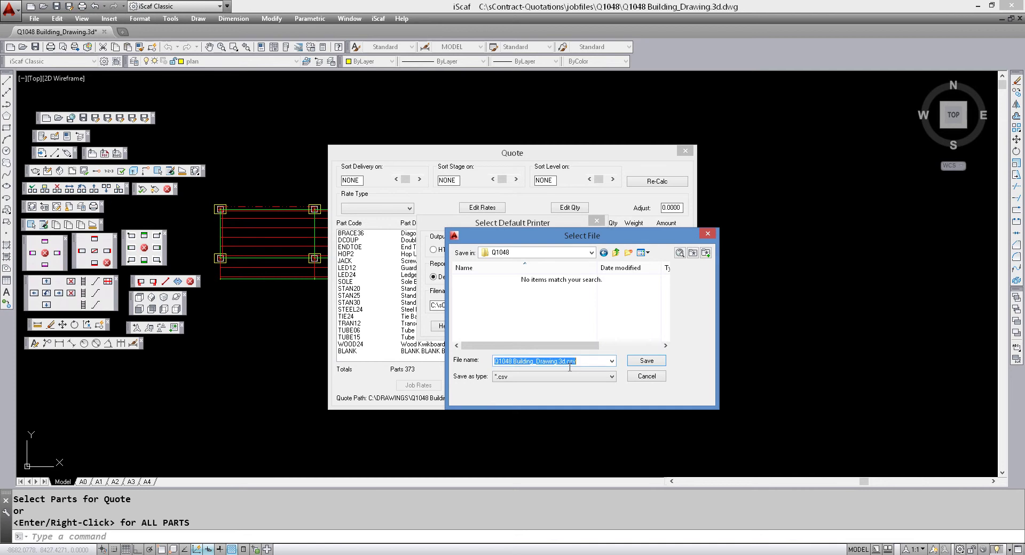
left_click(565, 363)
type("--2")
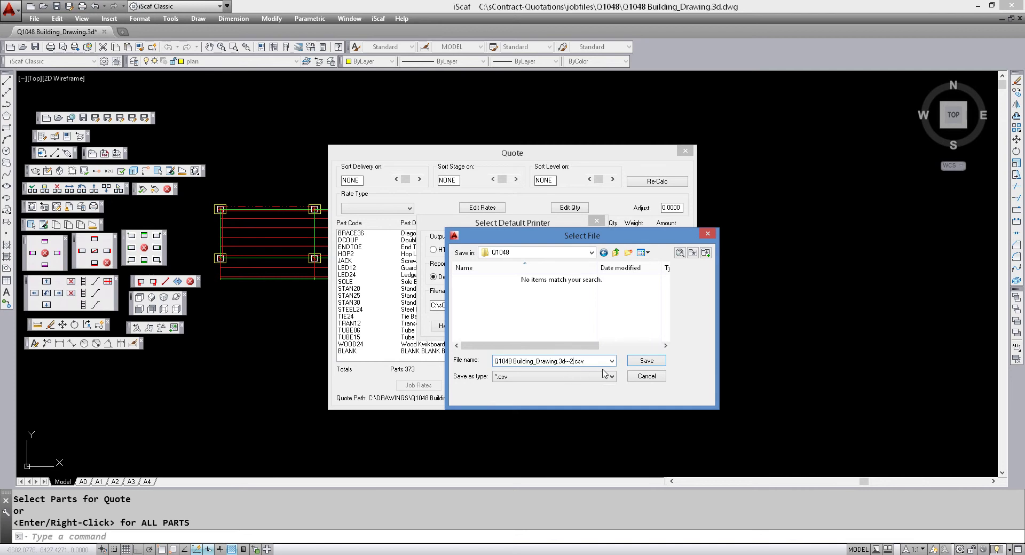
left_click(639, 364)
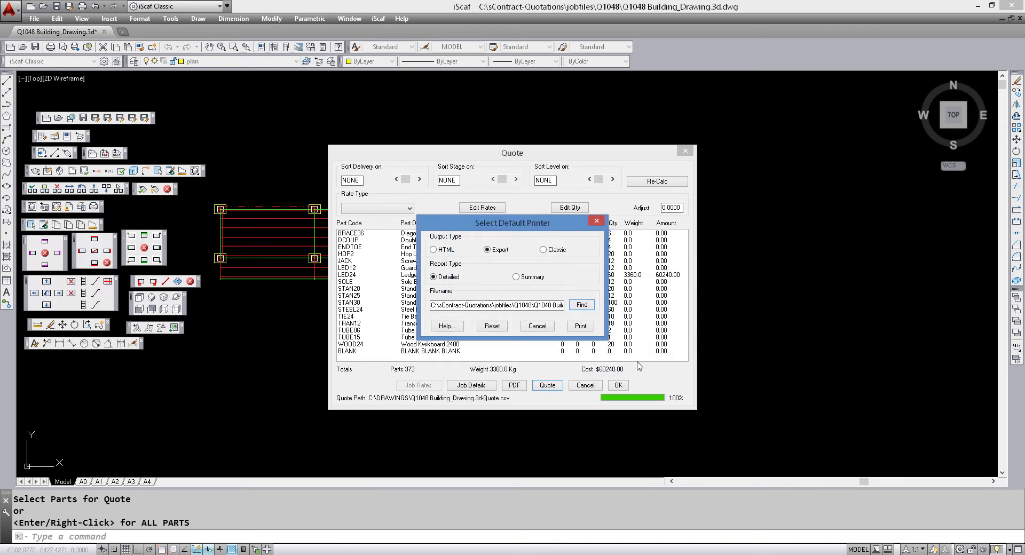
left_click(584, 327)
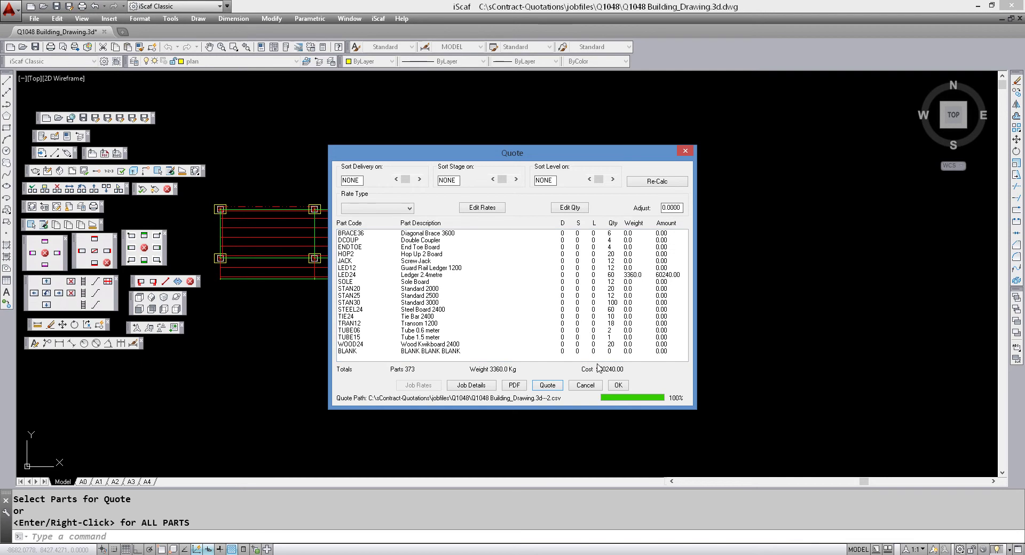
left_click(617, 386)
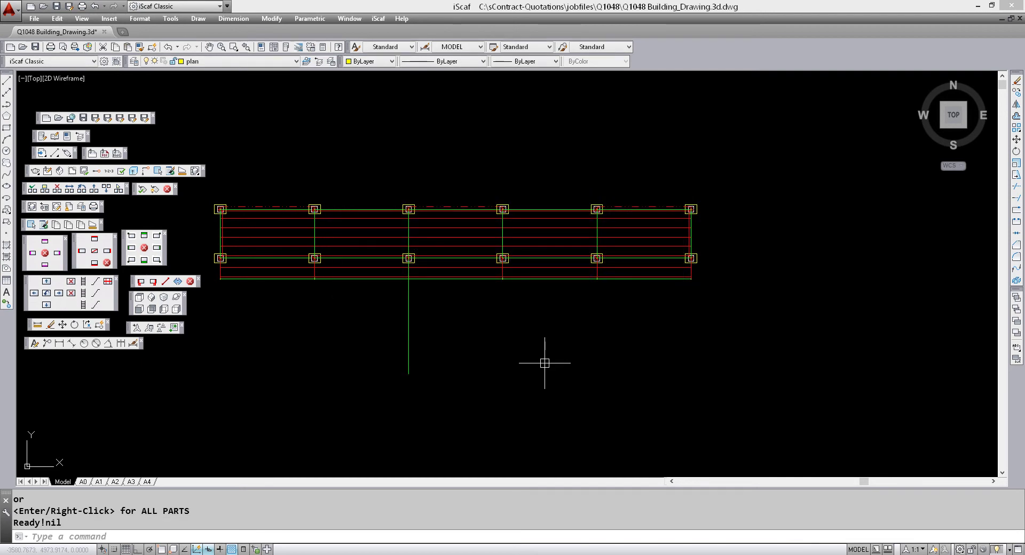
Step: Display the scaffold model in a 3D view with the DV command
type("DV")
key("Return")
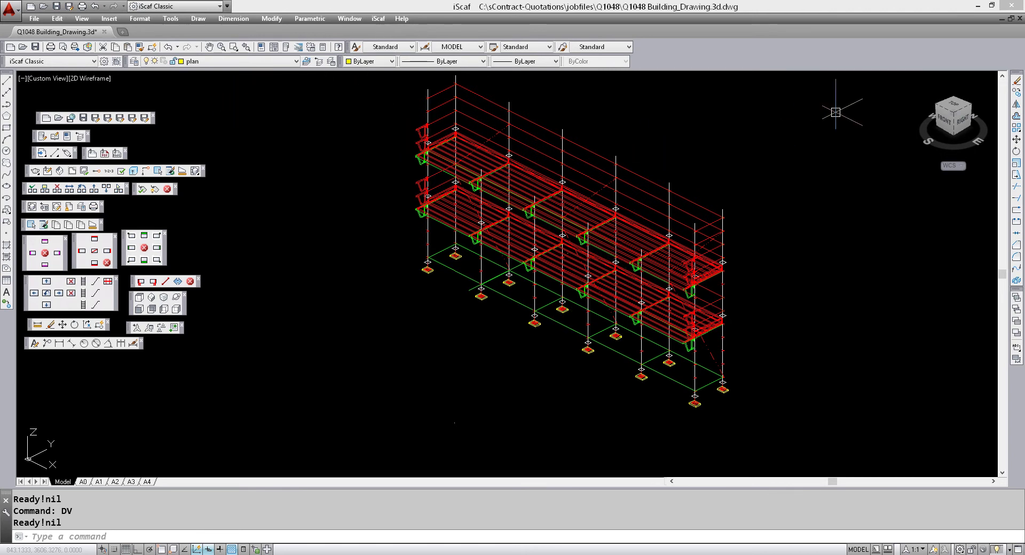
Step: Switch to iQuote and set the Main Scaffold stage's weekly hire list price to 70000 and minimum hire to 28 days
left_click(978, 6)
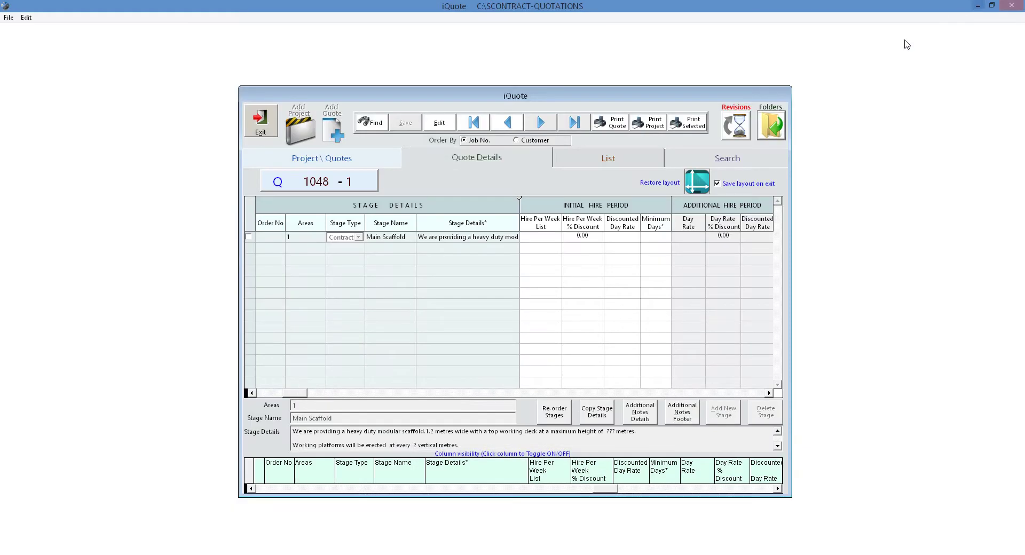
left_click(548, 237)
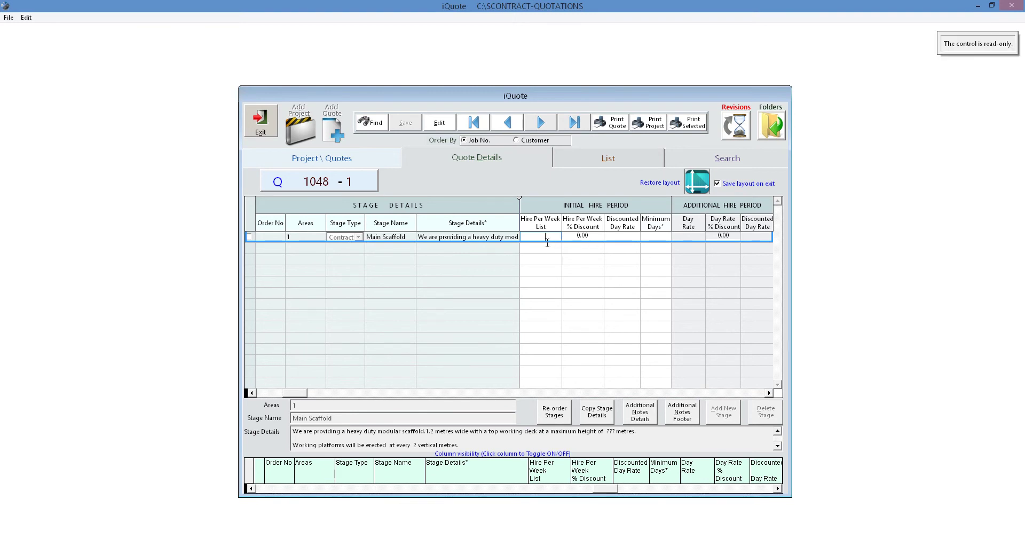
type("7000.")
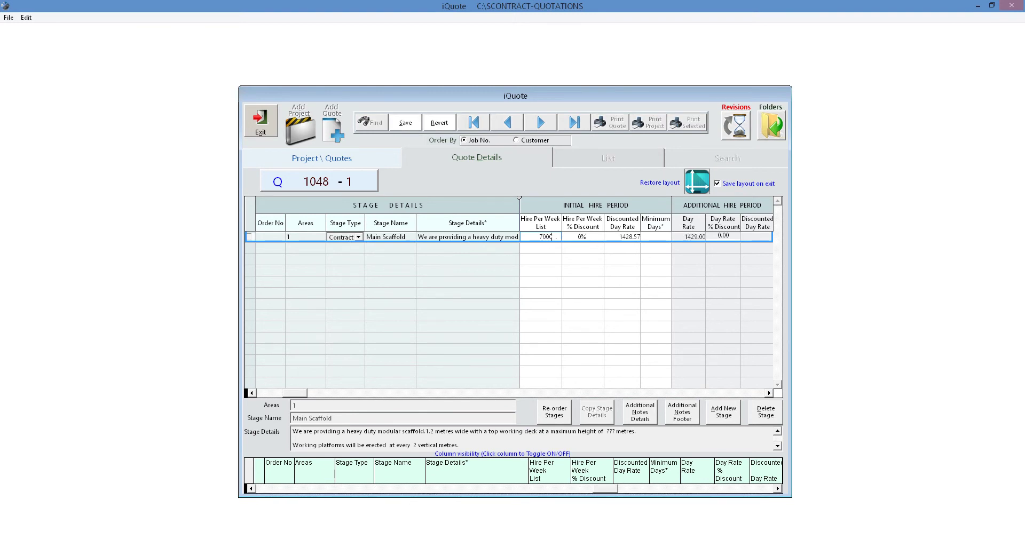
type("0")
key("Tab")
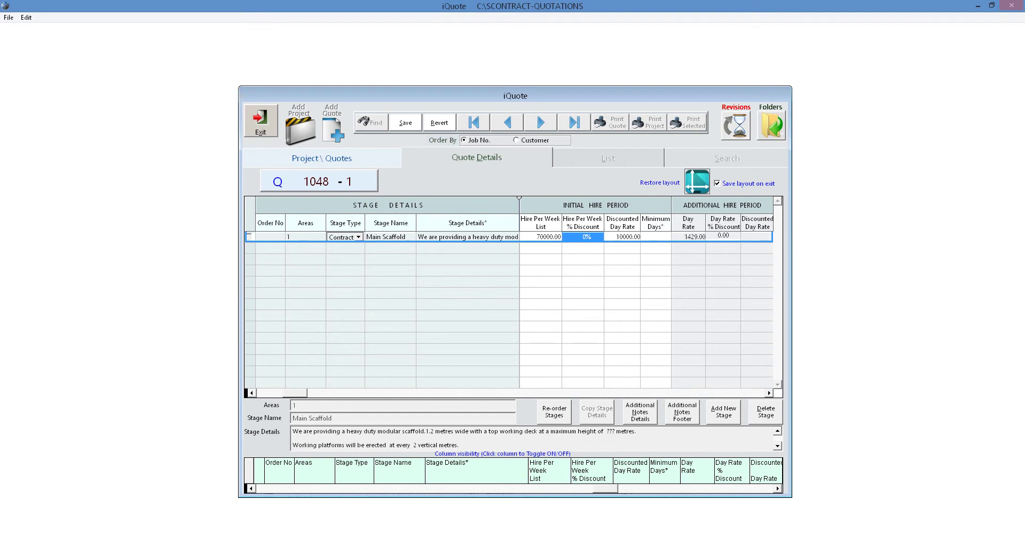
key("Tab")
key("Tab")
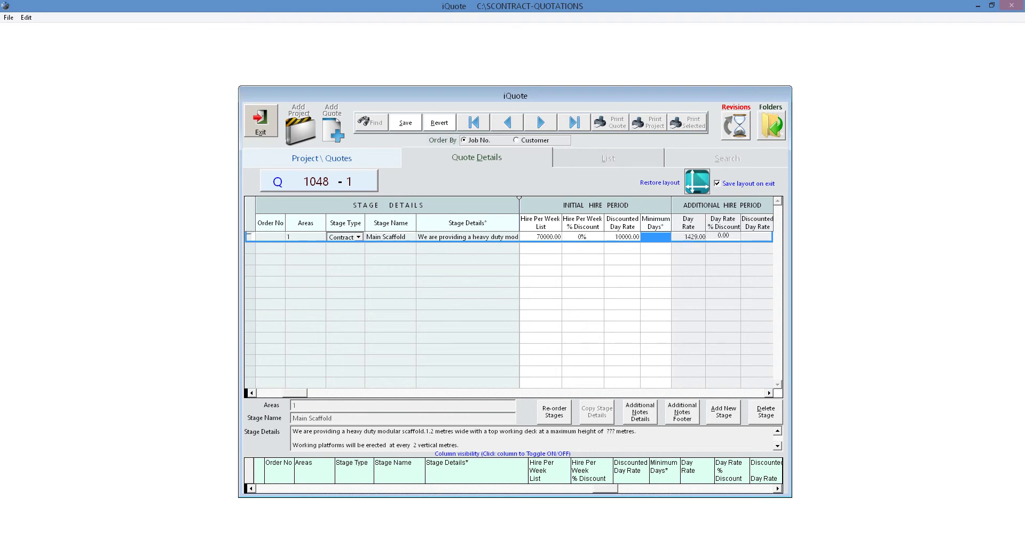
type("28")
key("Tab")
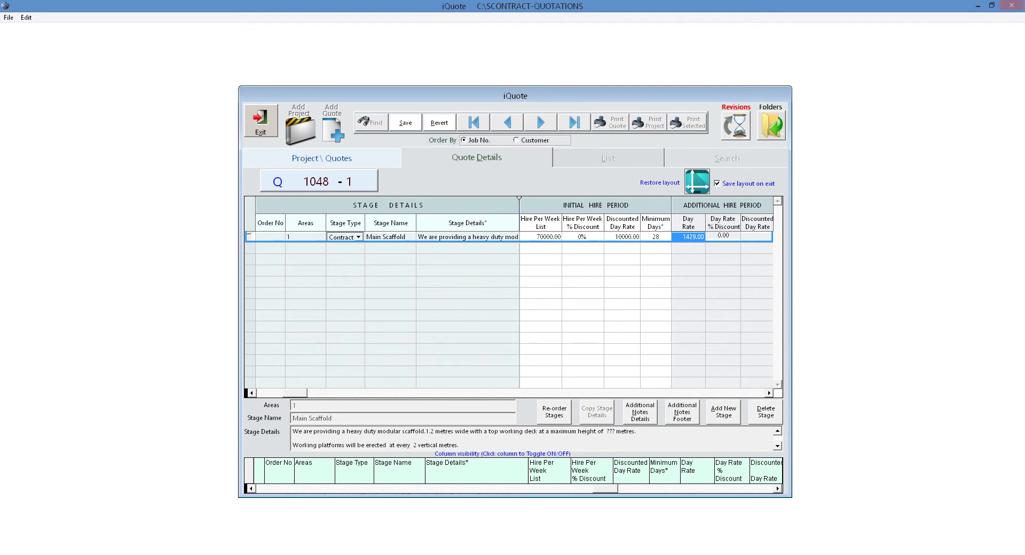
Step: Set the Main Scaffold stage's day rate for the additional hire period to 2000
type("2000.")
key("Tab")
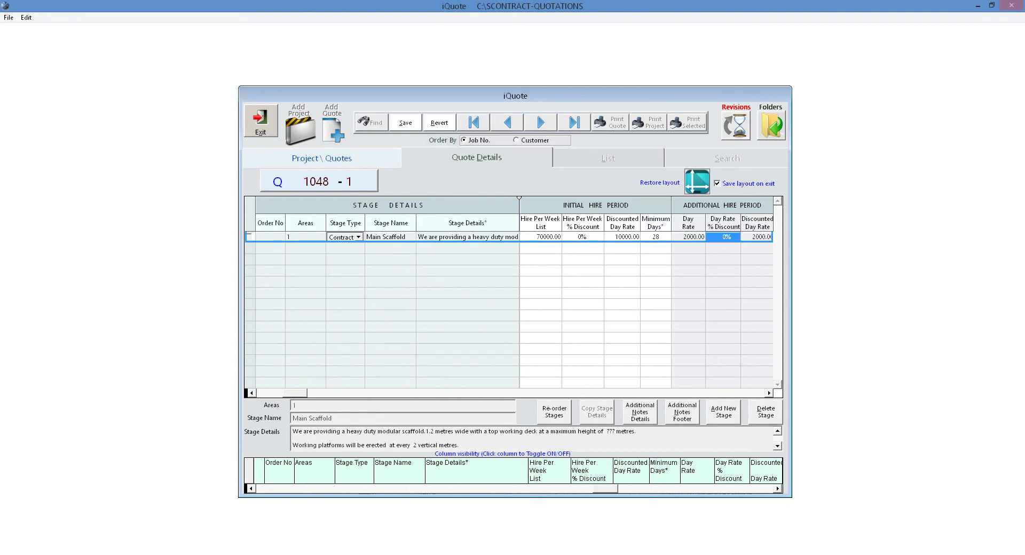
key("Tab")
key("Tab")
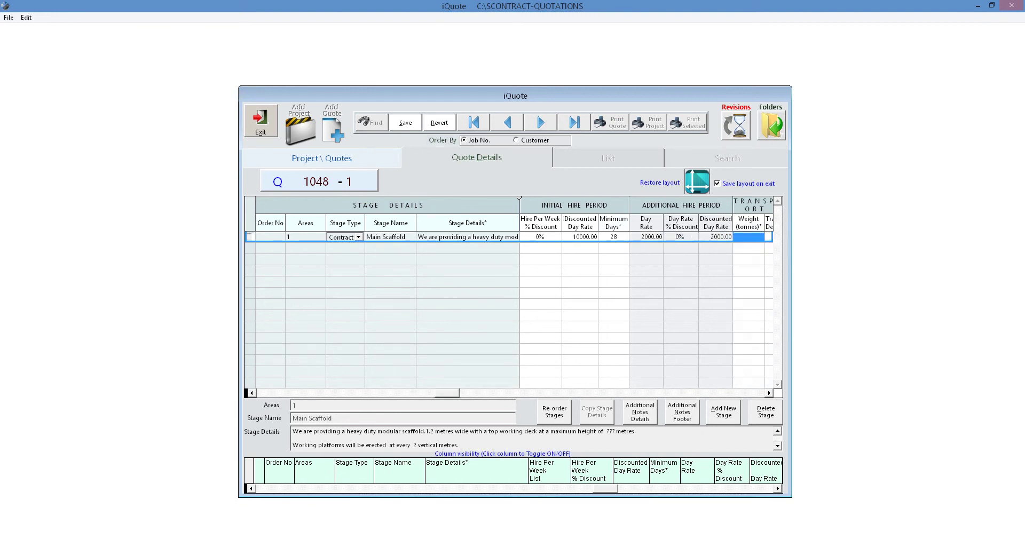
Step: Set the stage's transport delivery cost to 5000, return cost to 5000 and transport markup to 0%
key("Tab")
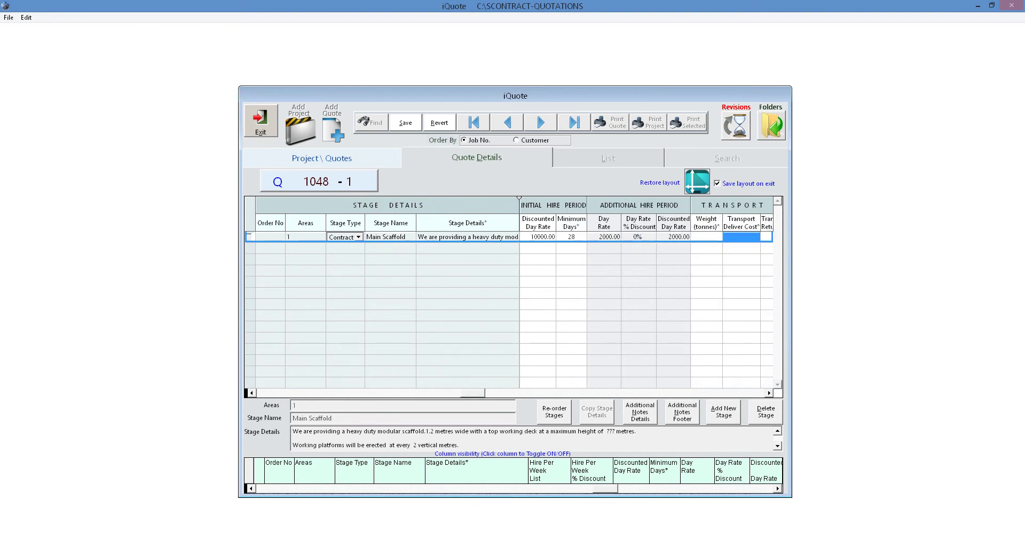
key("Tab")
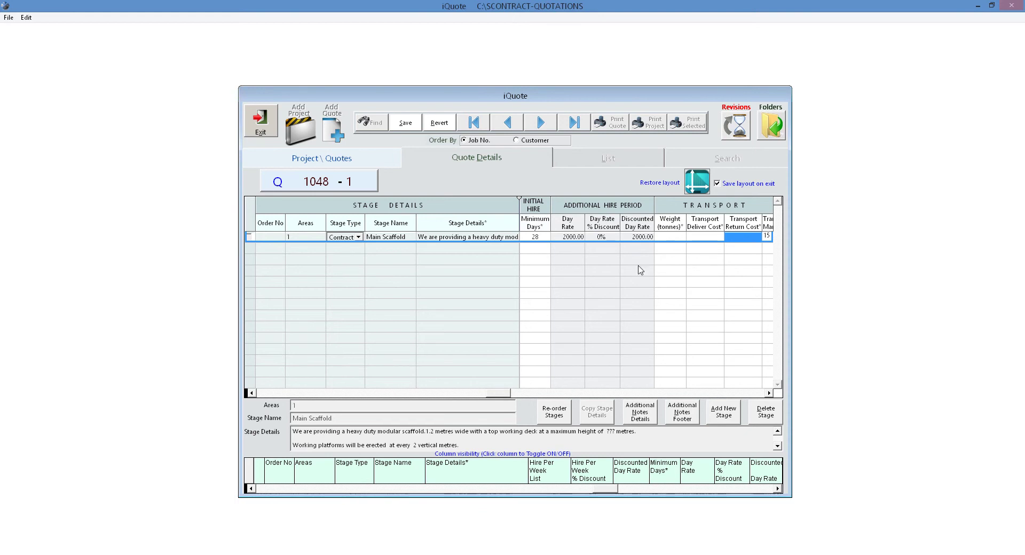
left_click(700, 239)
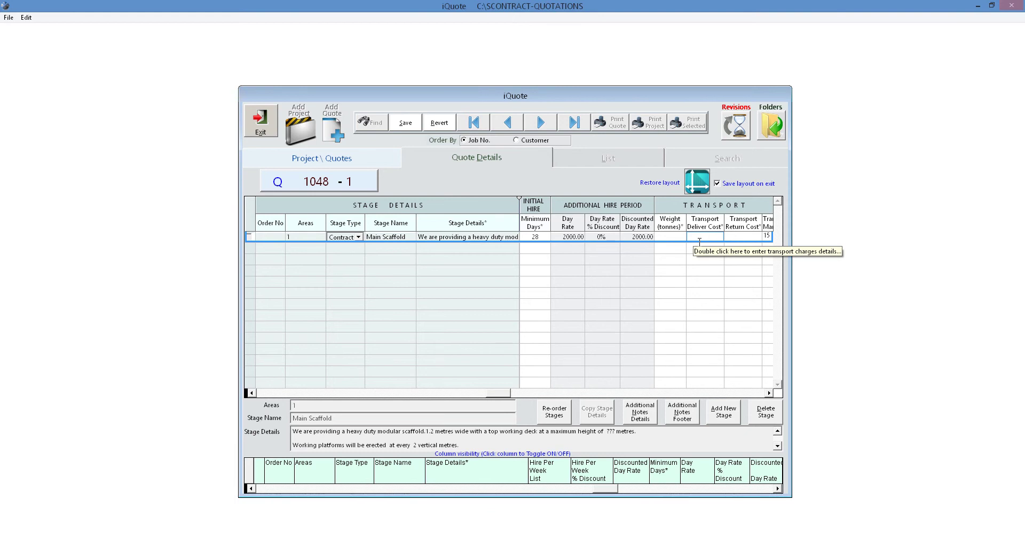
type("500")
type("00")
key("Tab")
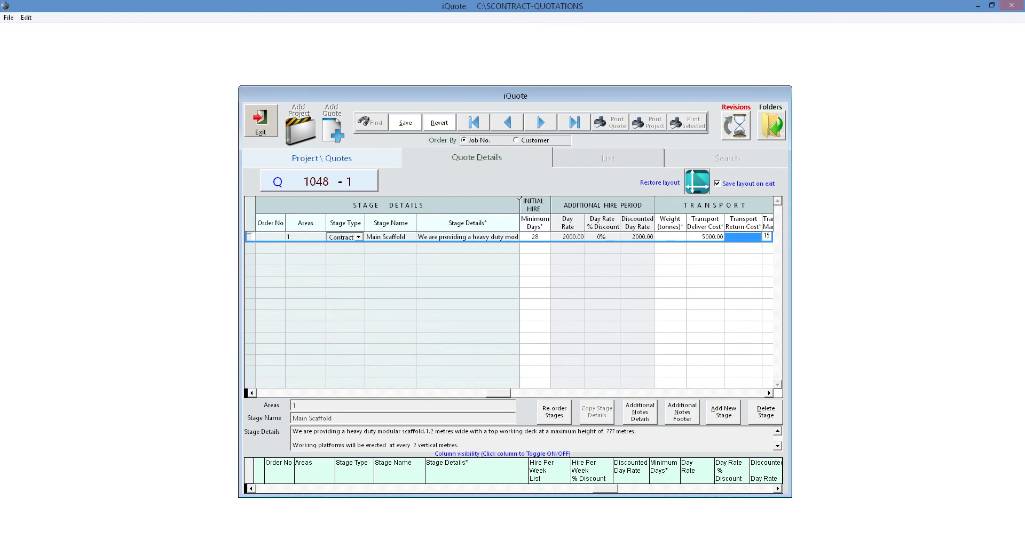
type("5000")
key("Tab")
type("0")
key("Tab")
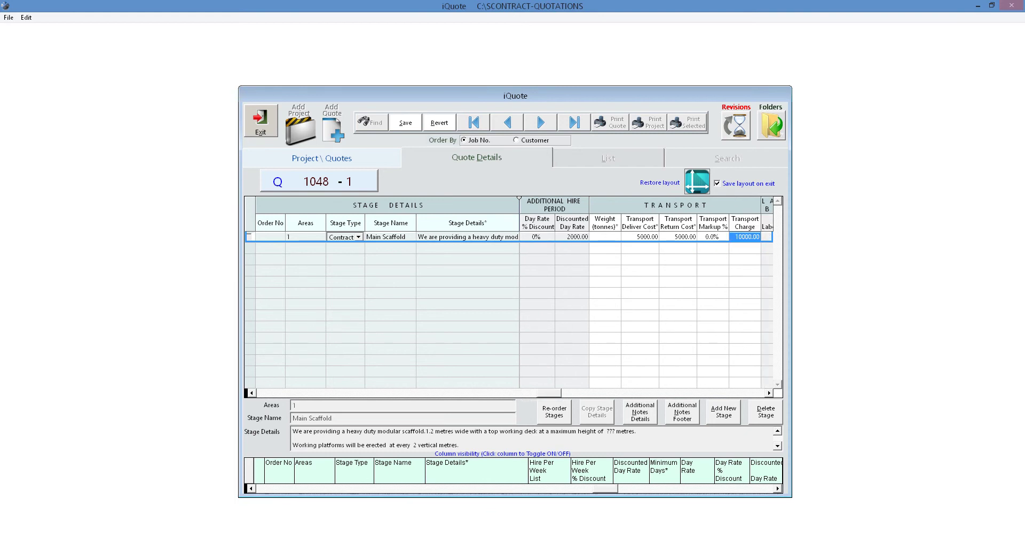
Step: Set the stage's labour cost to 7000 for erecting and 5000 for dismantling with 0% labour markup, and save the quote
key("Tab")
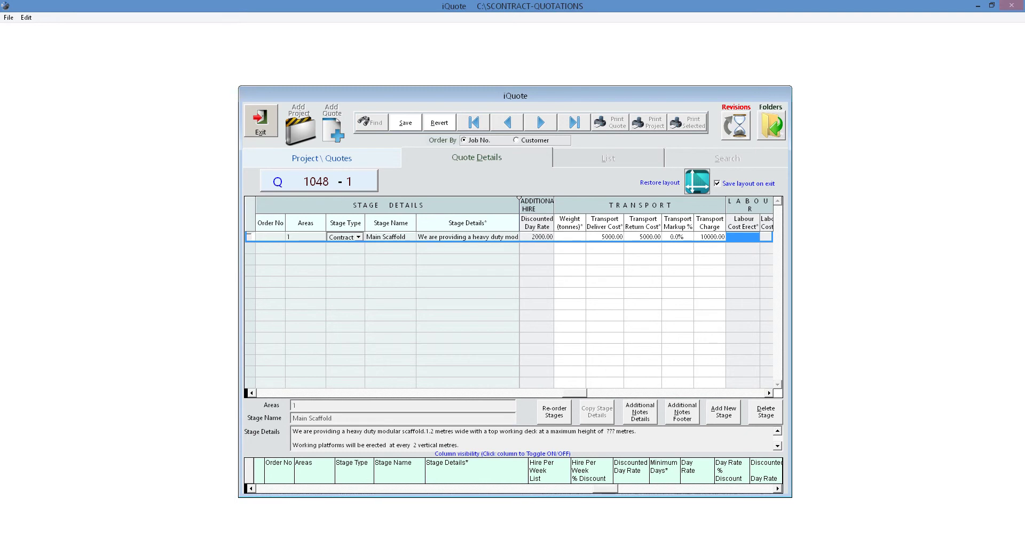
type("7000")
key("Tab")
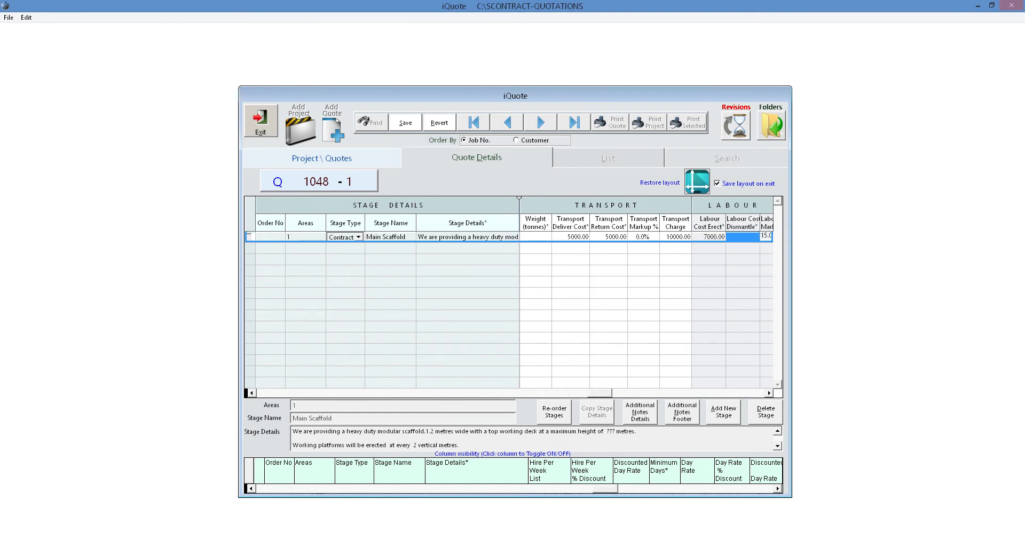
type("5000")
key("Tab")
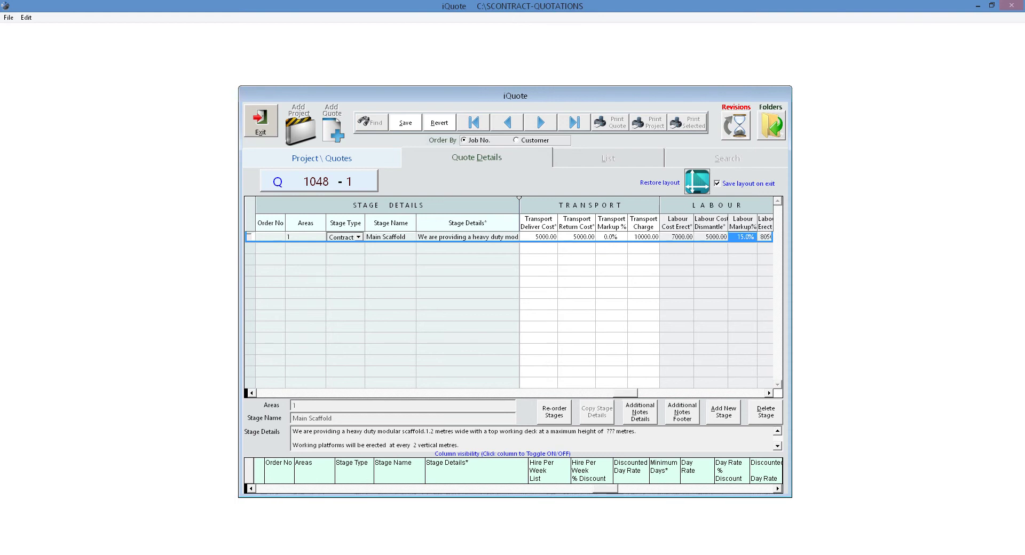
key("Tab")
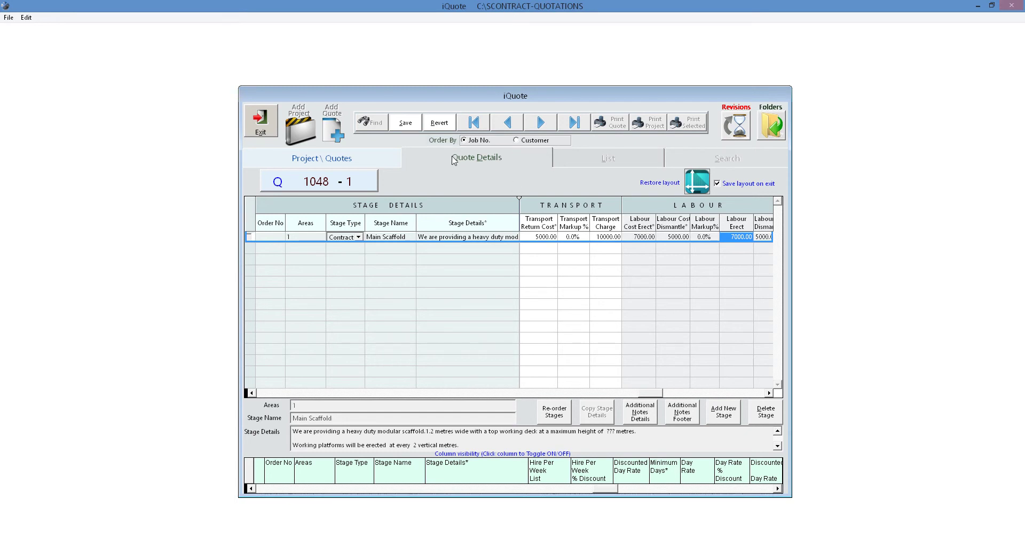
left_click(414, 127)
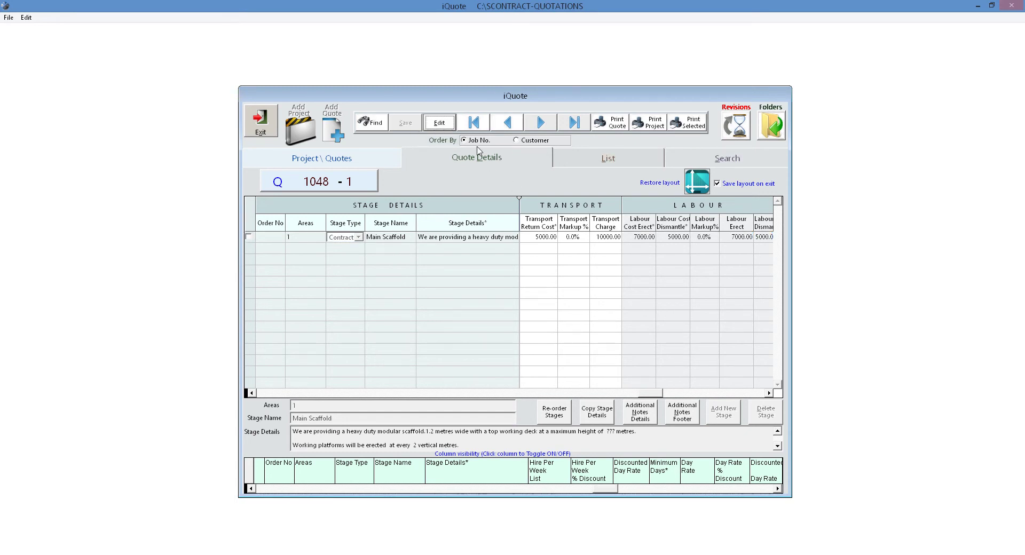
Step: Preview the quote in Quotation Layout 3, look through both pages, and close the preview and the quotes print menu
left_click(614, 127)
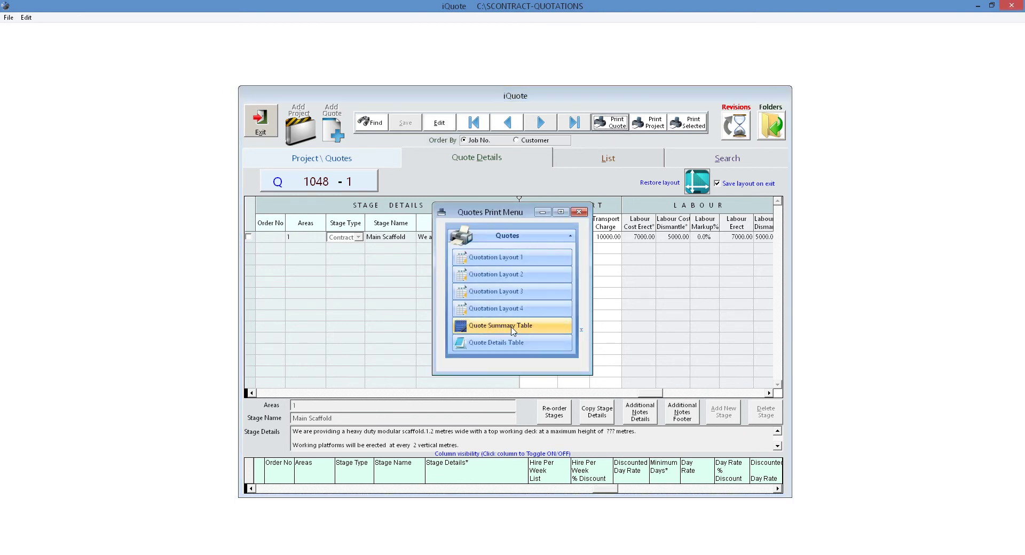
left_click(516, 305)
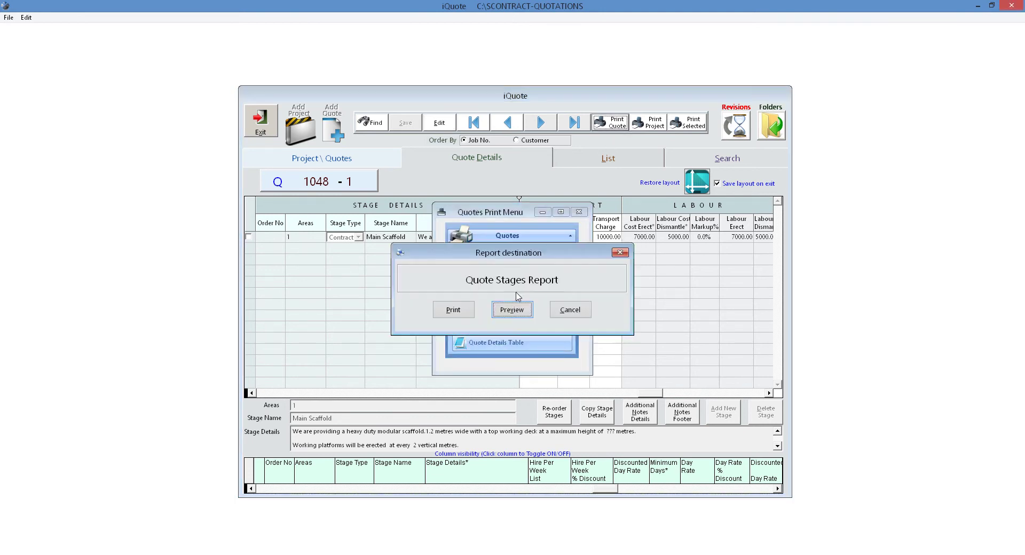
left_click(513, 312)
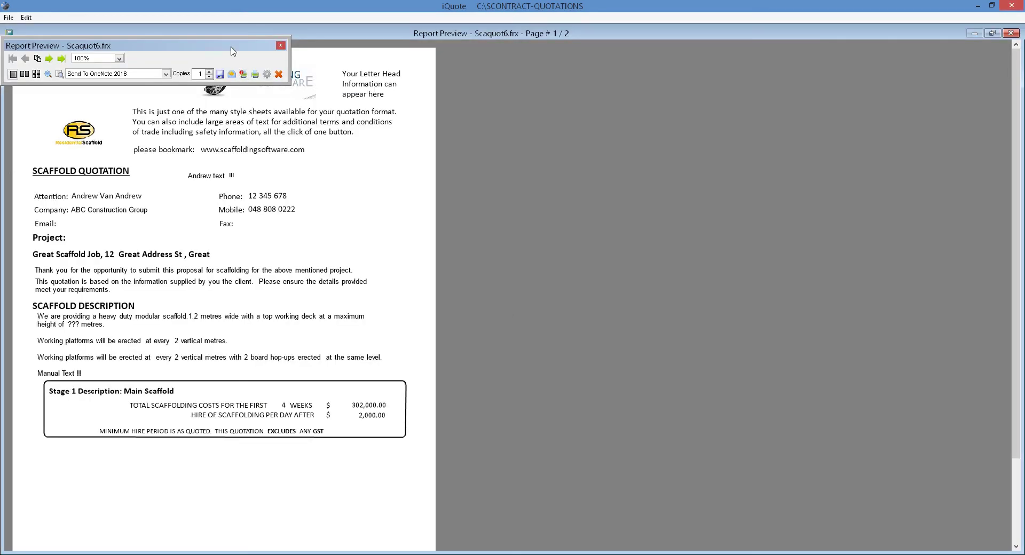
left_click_drag(652, 158, 335, 492)
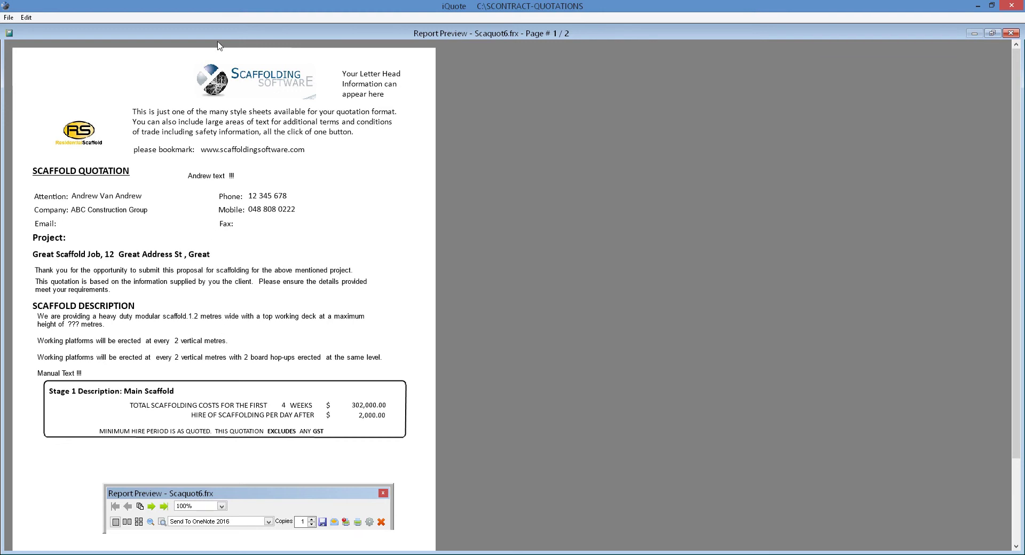
left_click(152, 507)
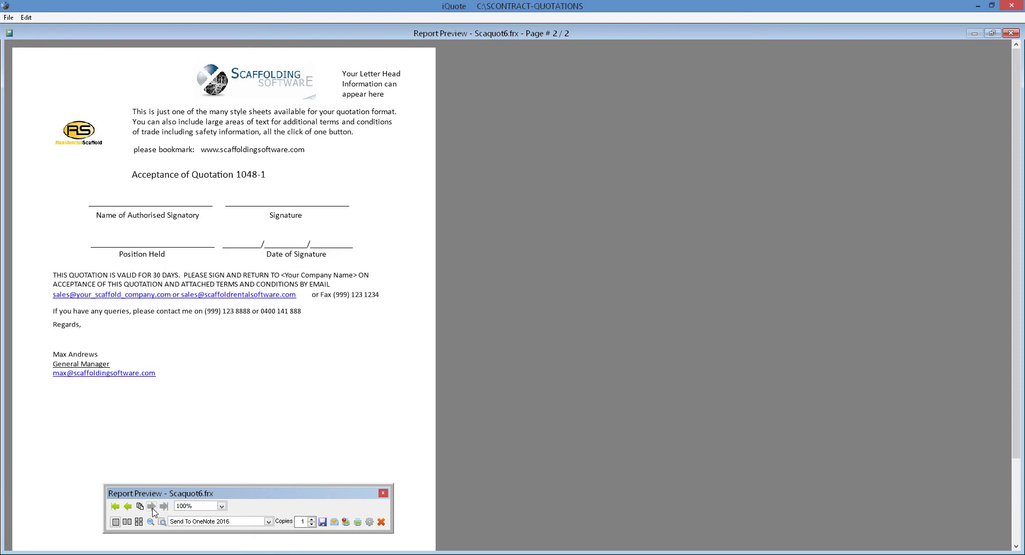
left_click(383, 524)
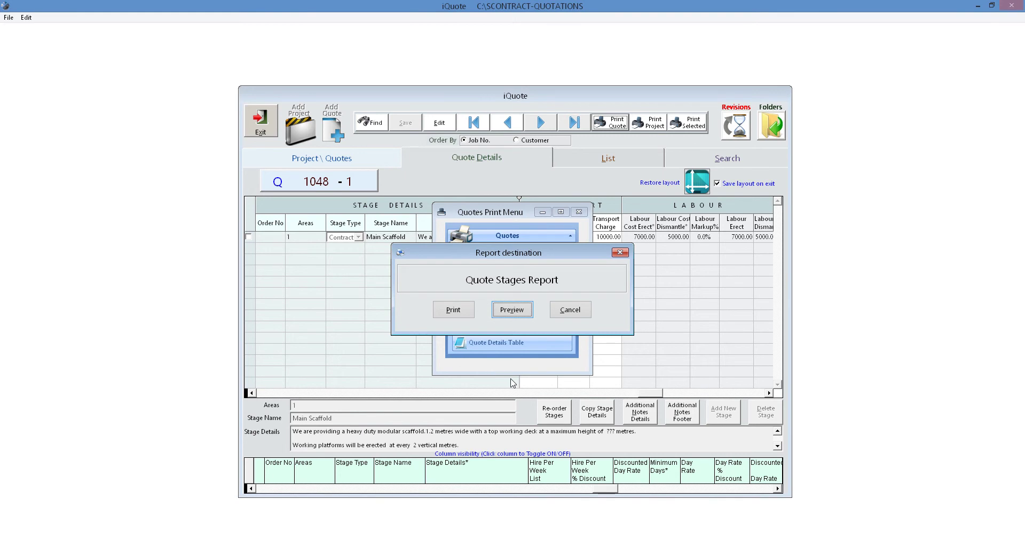
left_click(575, 315)
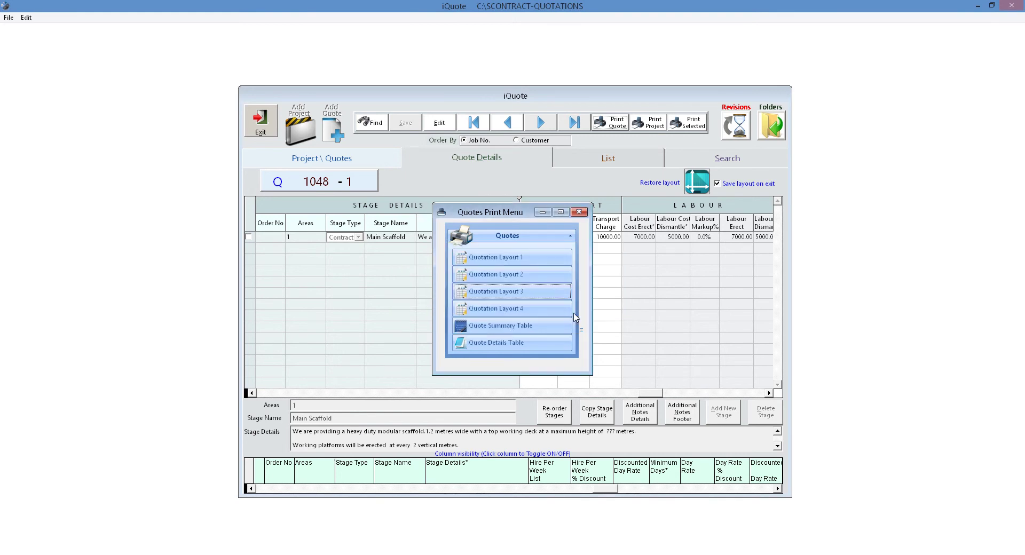
left_click(578, 212)
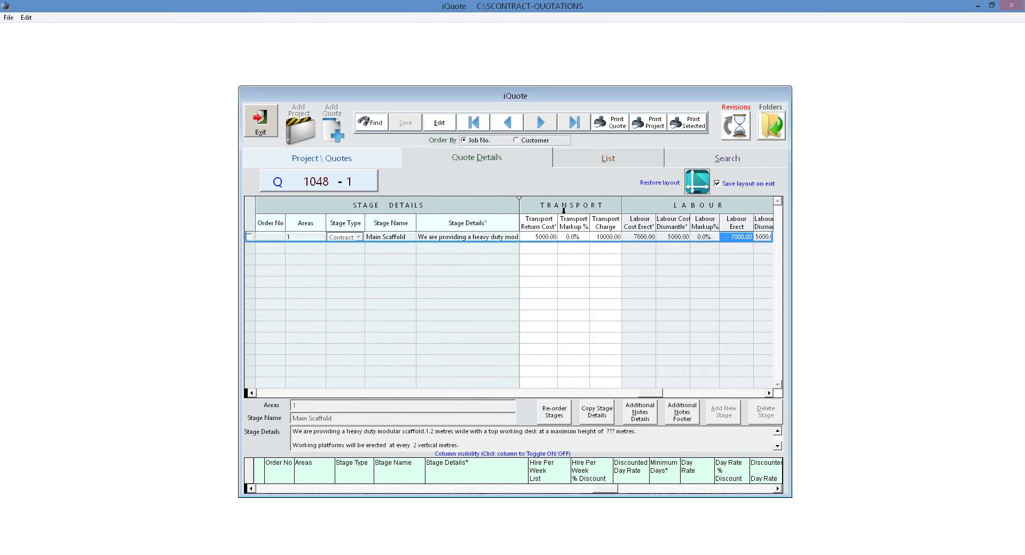
Step: Open the Main Scaffold stage's details text, highlight the "Manual Text !!!" line, and close the details without saving
double_click(451, 237)
left_click_drag(376, 335, 329, 336)
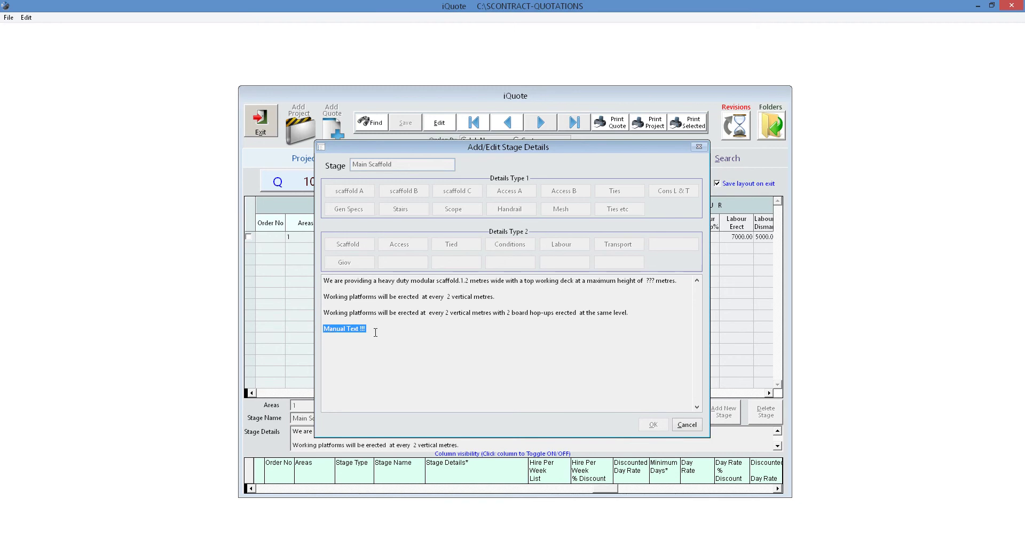
key("Delete")
left_click(680, 425)
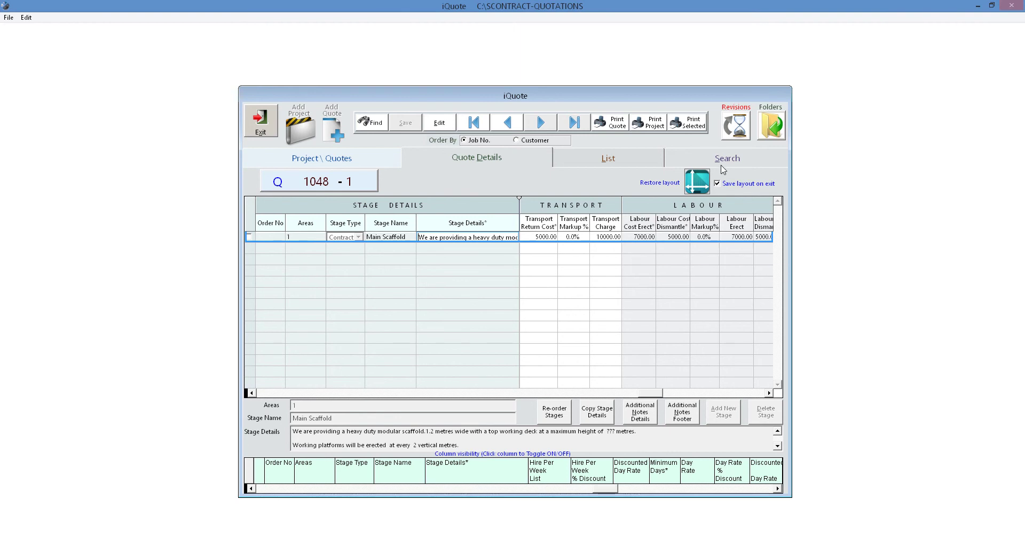
Step: Preview the quote's Quote Summary Table, and close the preview, the report destination prompt and the quotes print menu
left_click(618, 127)
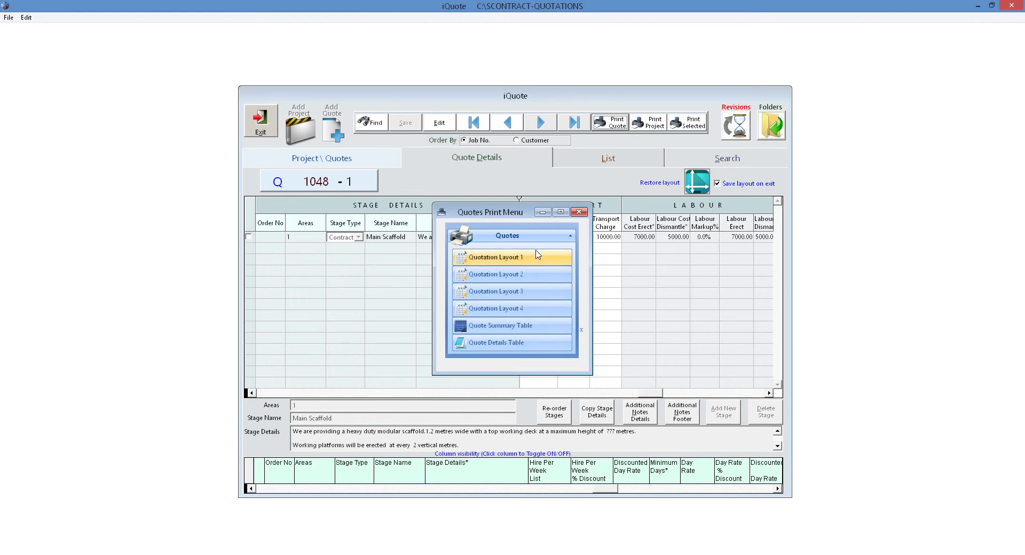
left_click(496, 329)
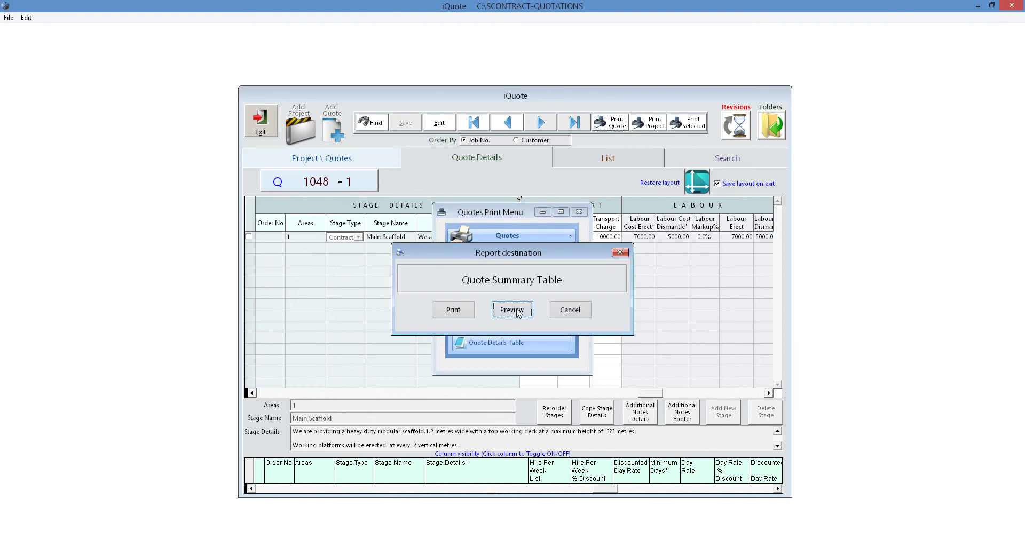
left_click(515, 308)
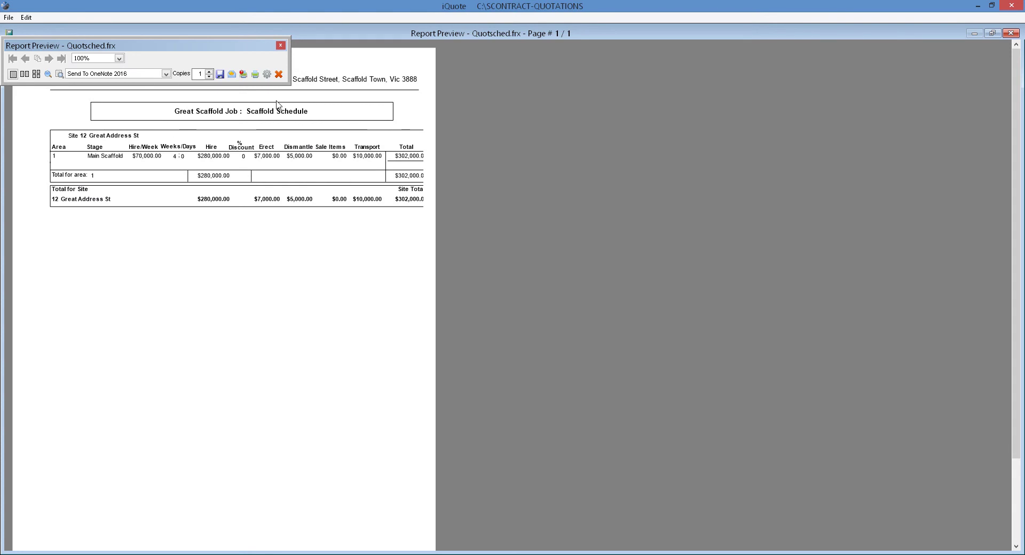
left_click(279, 75)
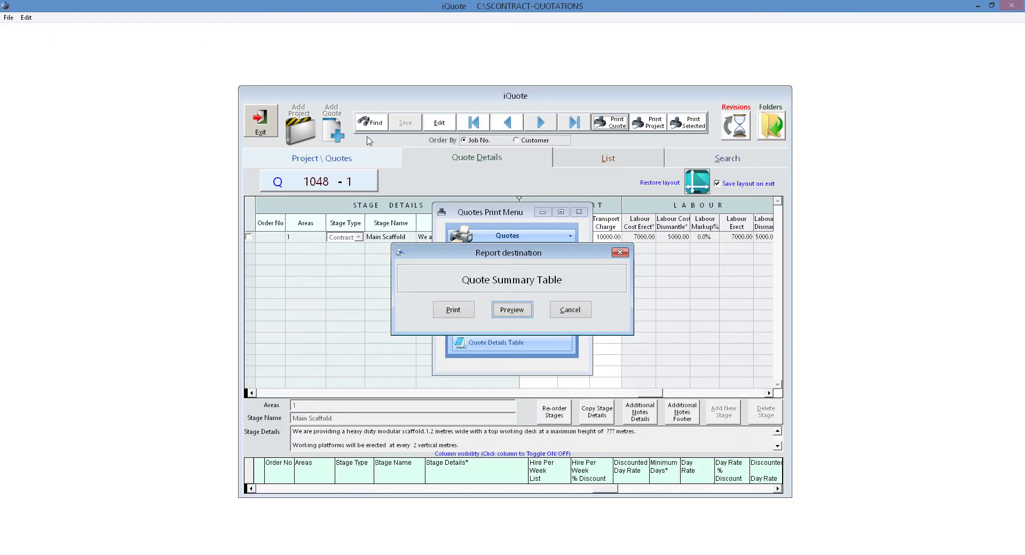
left_click(568, 308)
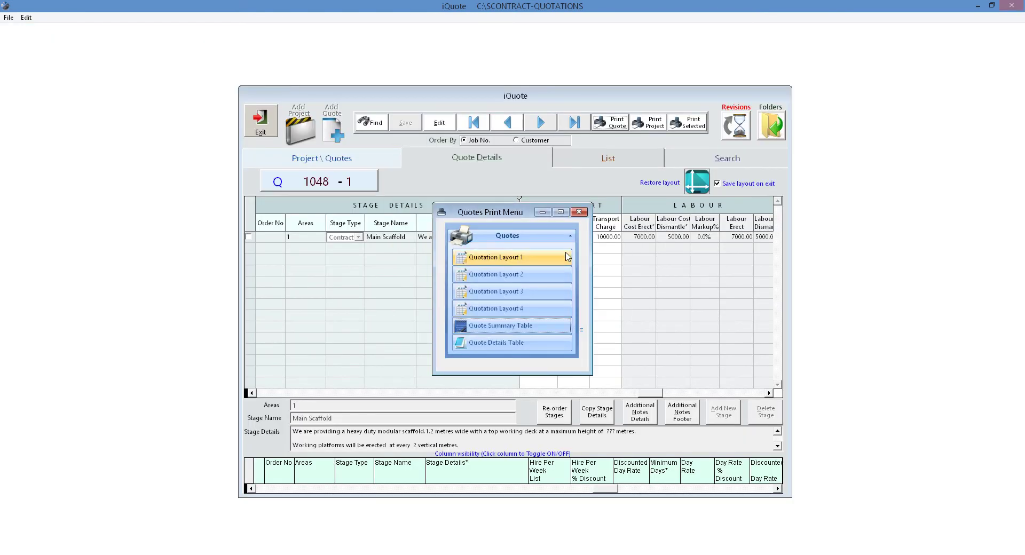
left_click(579, 213)
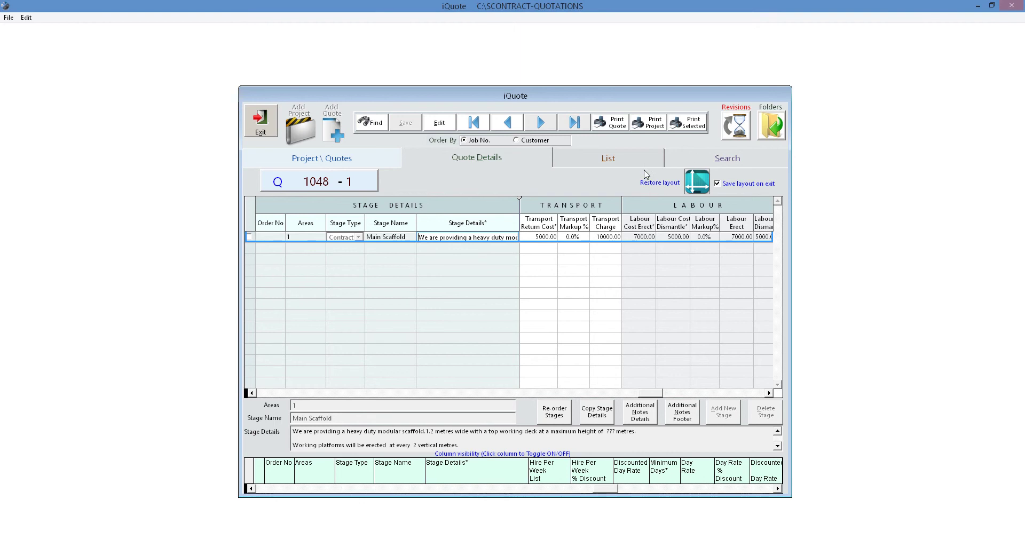
Step: Check the printer options for Quotation Layout 3, cancel printing, and preview the quotation instead
left_click(617, 129)
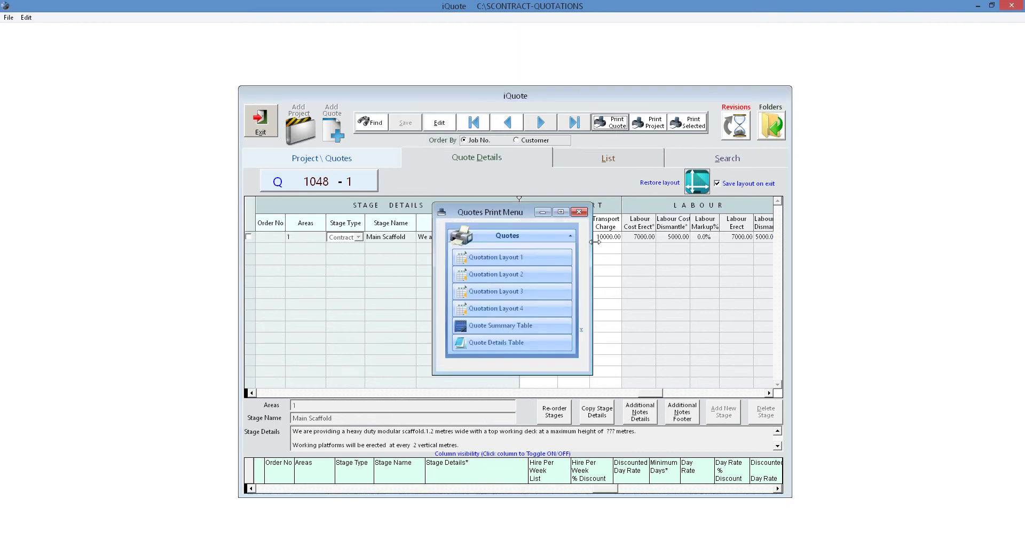
left_click(506, 296)
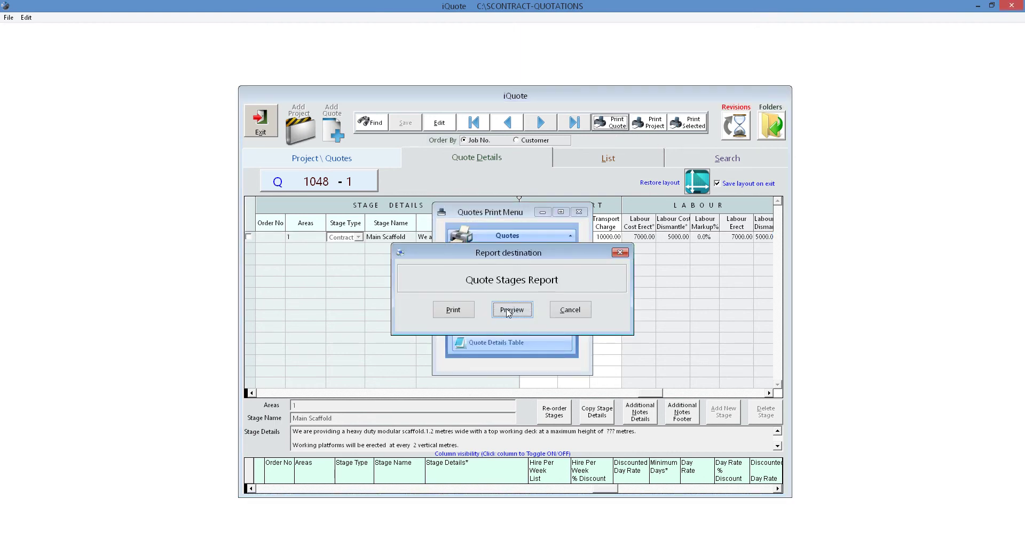
left_click(470, 311)
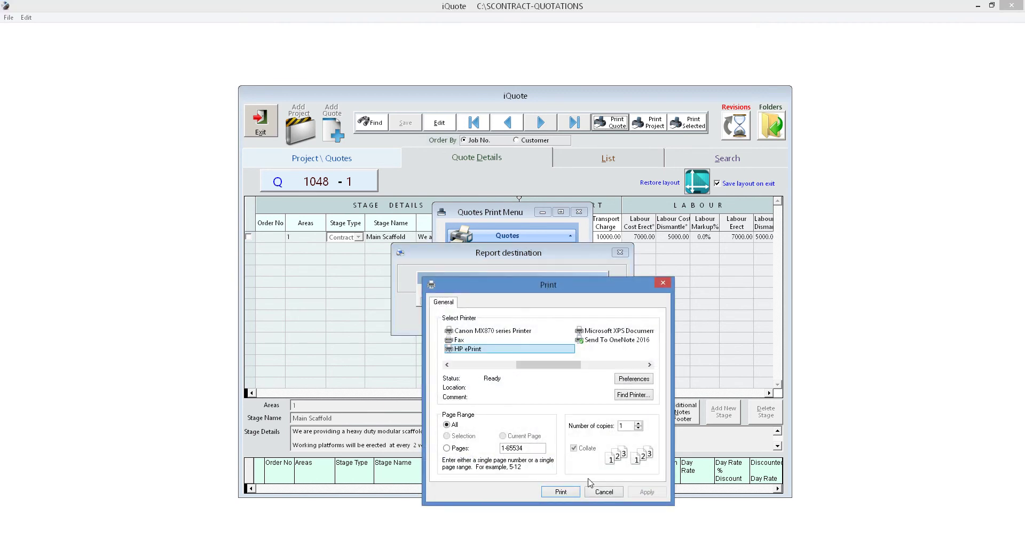
left_click(602, 492)
left_click(515, 307)
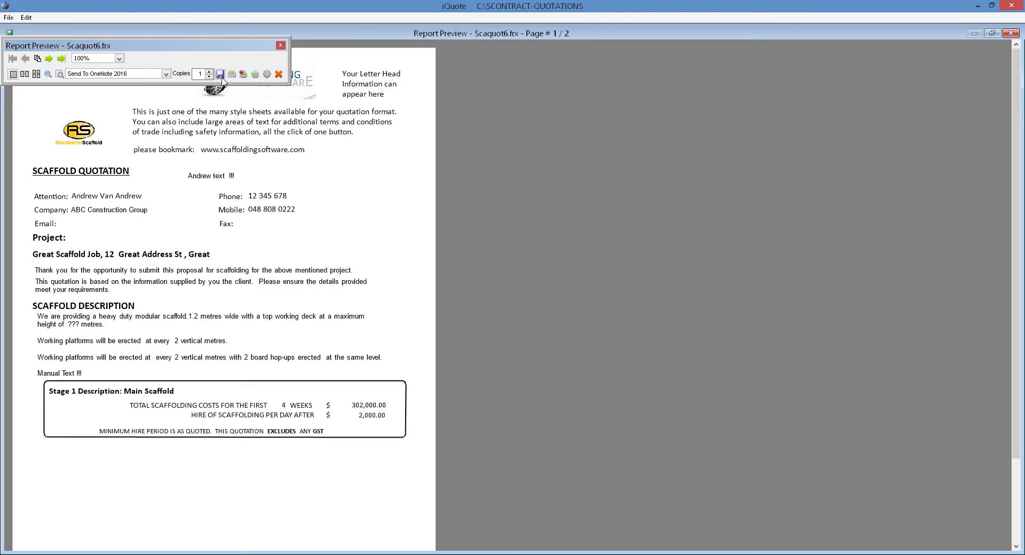
Step: Save the previewed quotation as a PDF named "Q1048 Quote" in the Q1048 job folder, and close the preview and report destination prompt
left_click(231, 74)
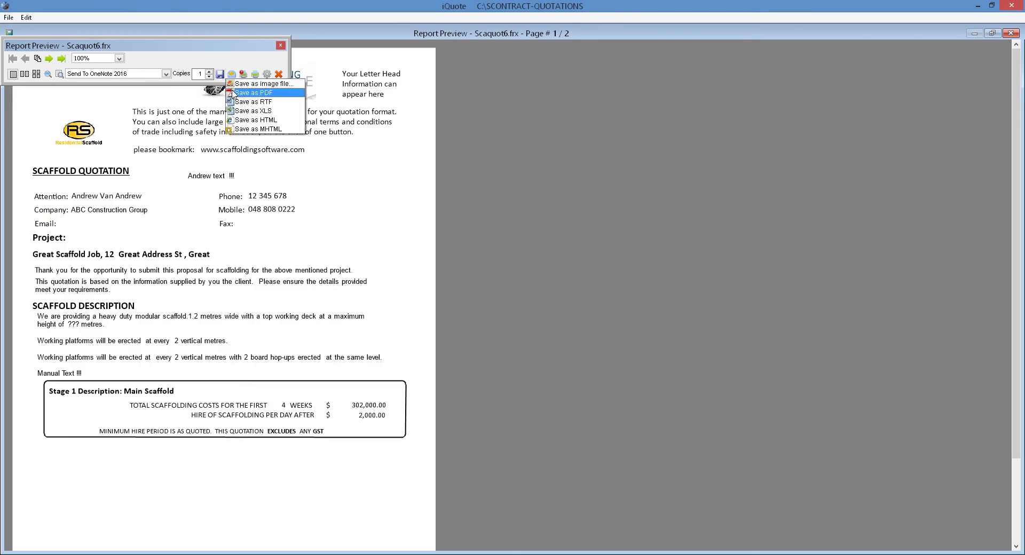
left_click(253, 93)
double_click(457, 212)
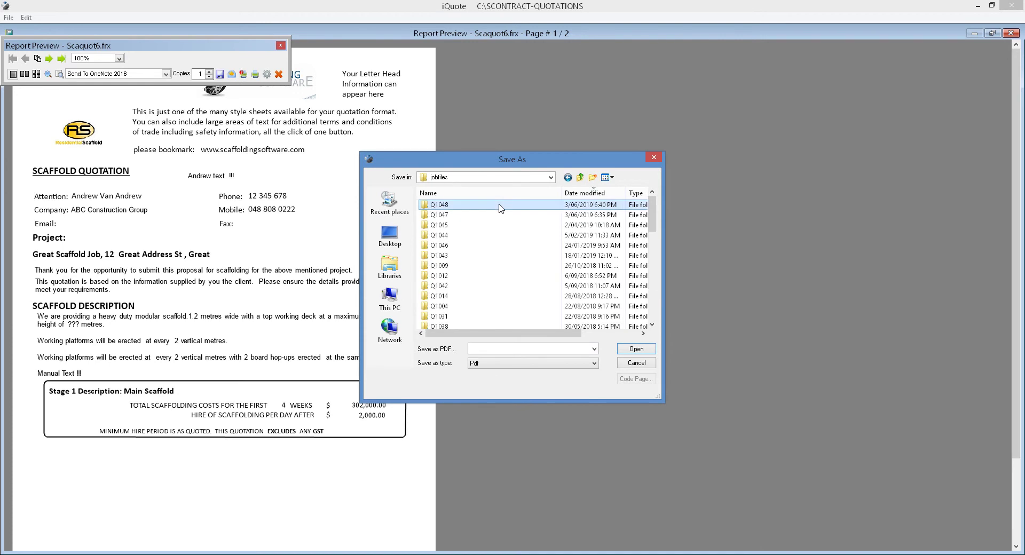
double_click(500, 207)
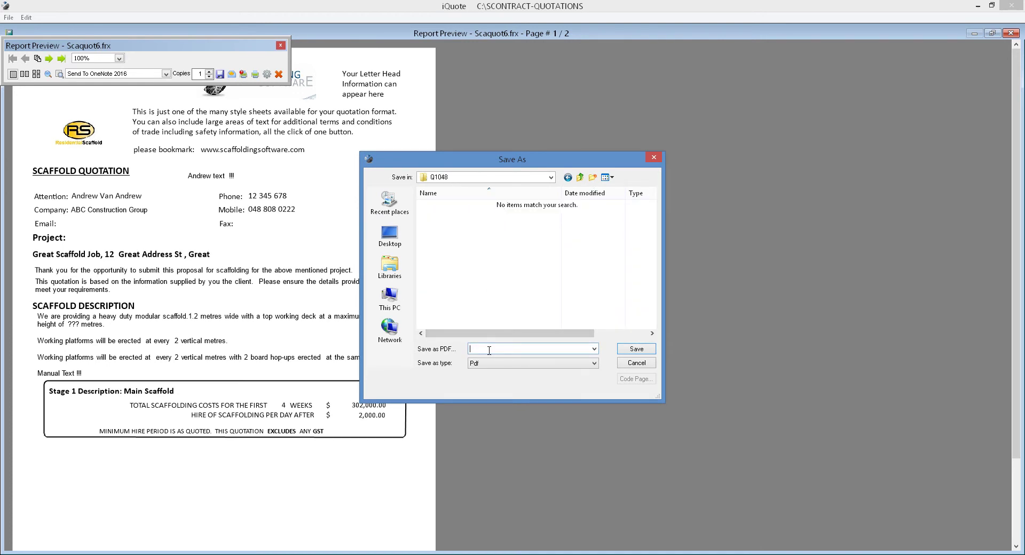
type("Q1048 Quote")
left_click(471, 349)
left_click(636, 350)
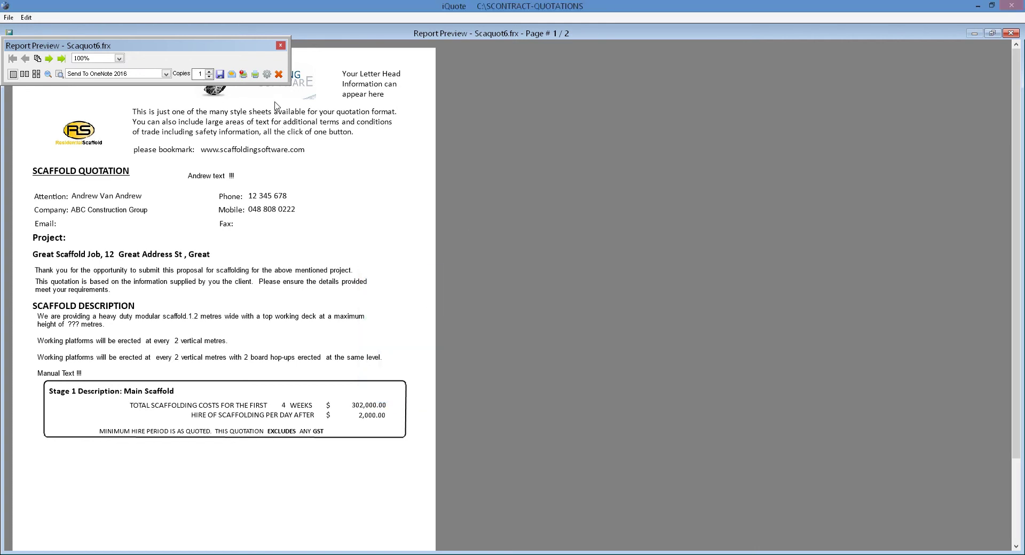
left_click(279, 74)
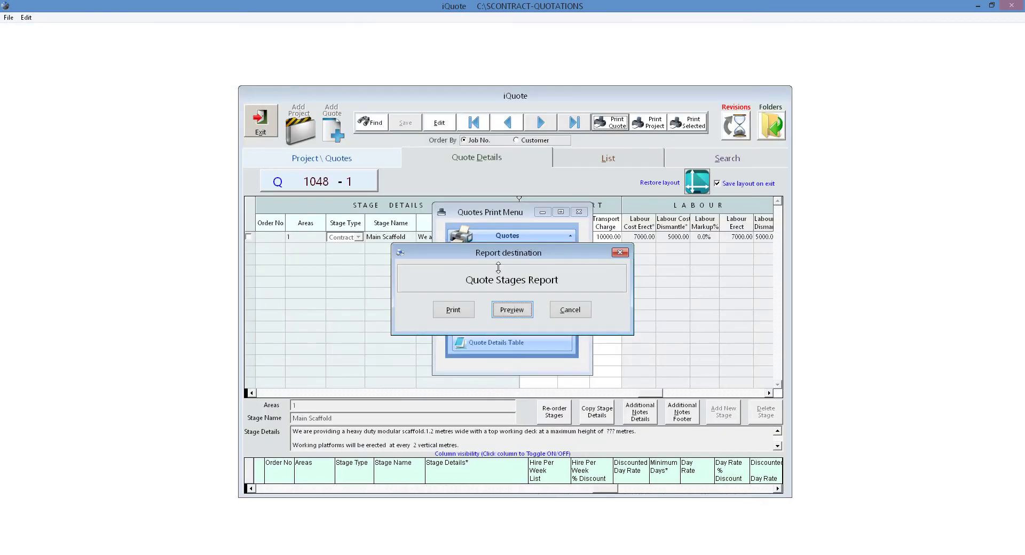
left_click(560, 308)
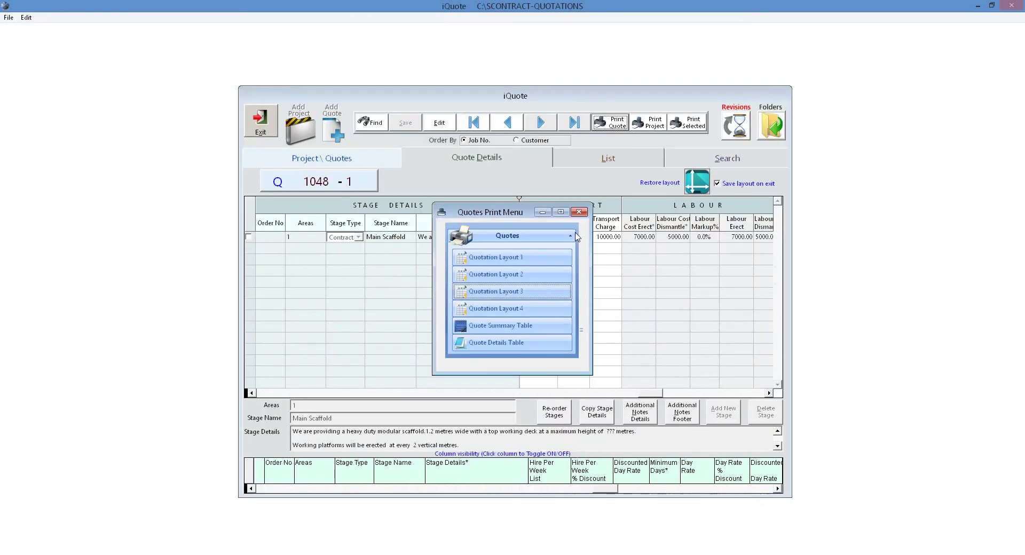
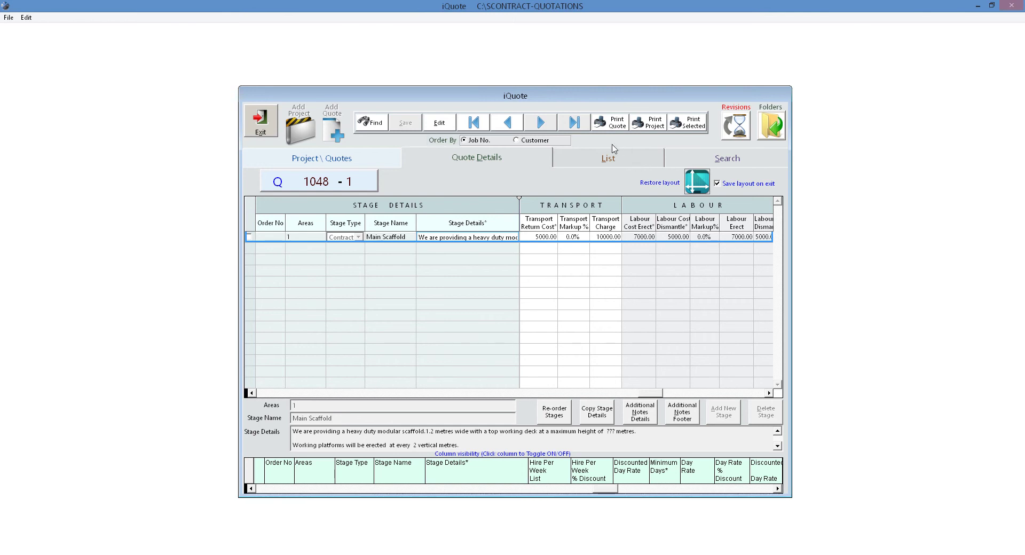
Step: Start the quote's acceptance from its project details, answering Yes for quote correctness, signed order and credit approval
left_click(365, 161)
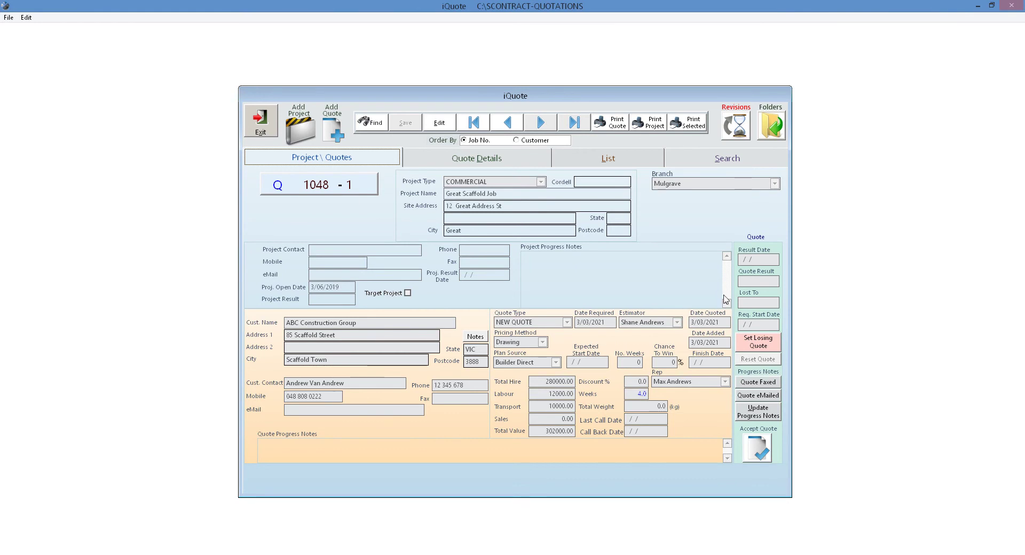
left_click(759, 461)
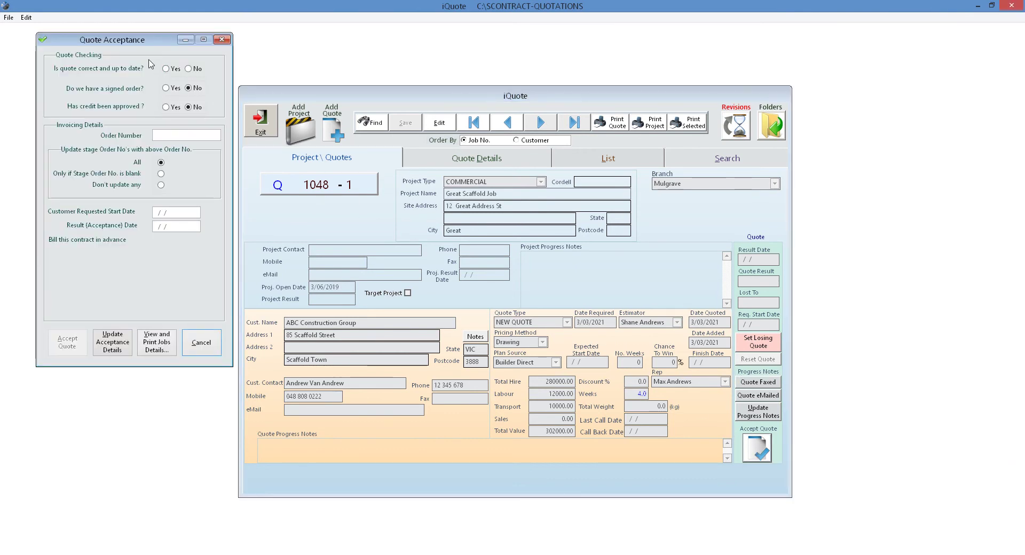
left_click(166, 70)
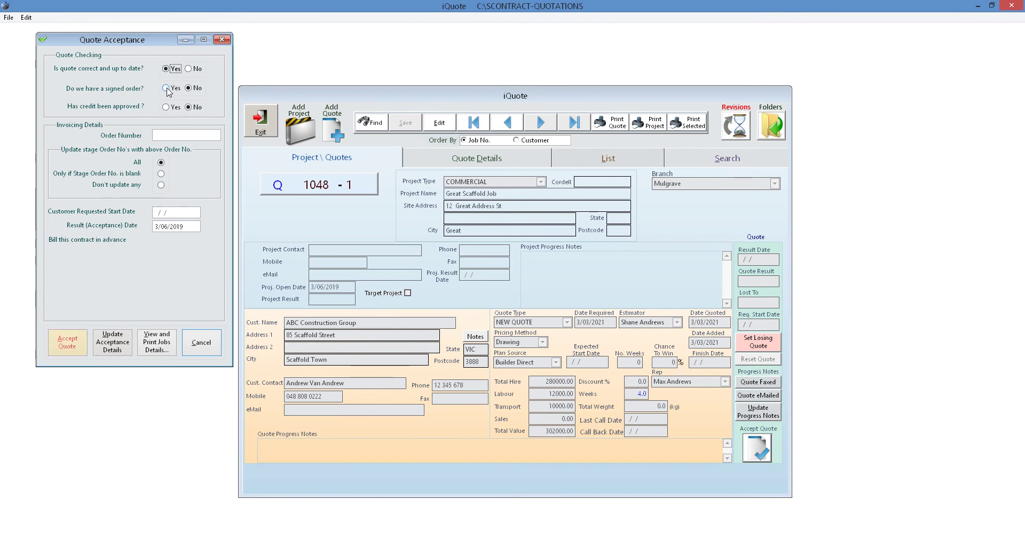
left_click(167, 89)
left_click(167, 106)
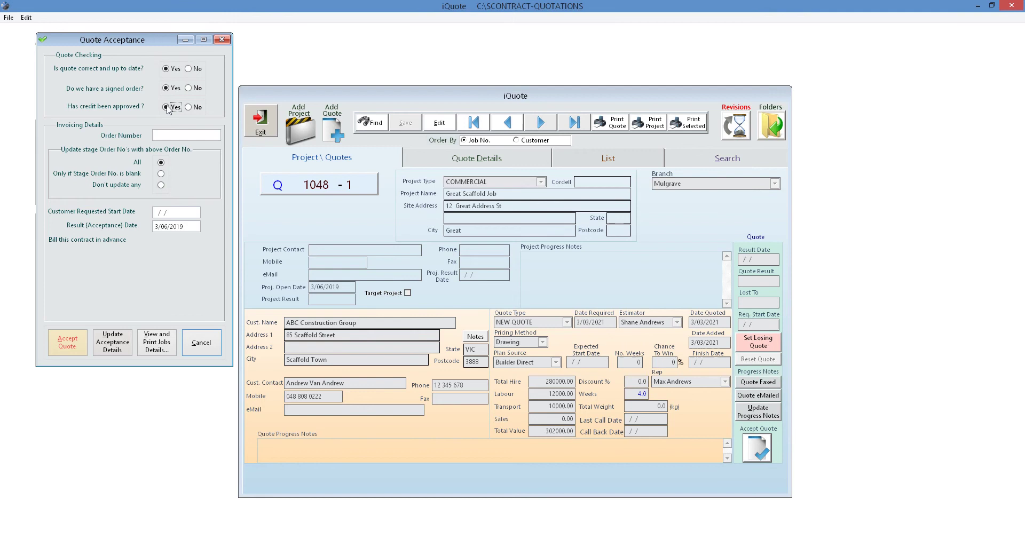
Step: Enter the invoicing order number and set both the customer requested start date and the acceptance date to 3/03/2021
left_click(170, 140)
type("abc 123")
left_click(155, 226)
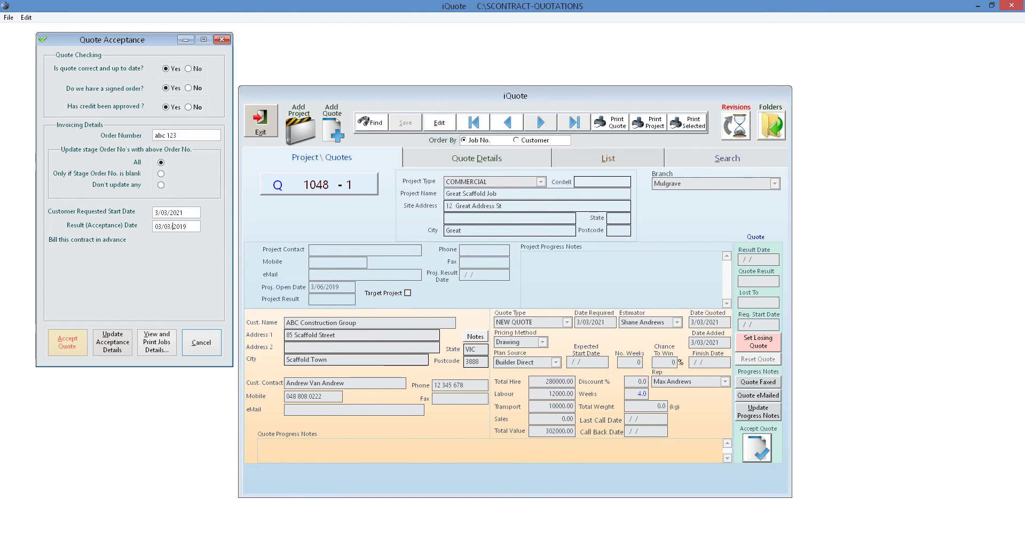
key("Tab")
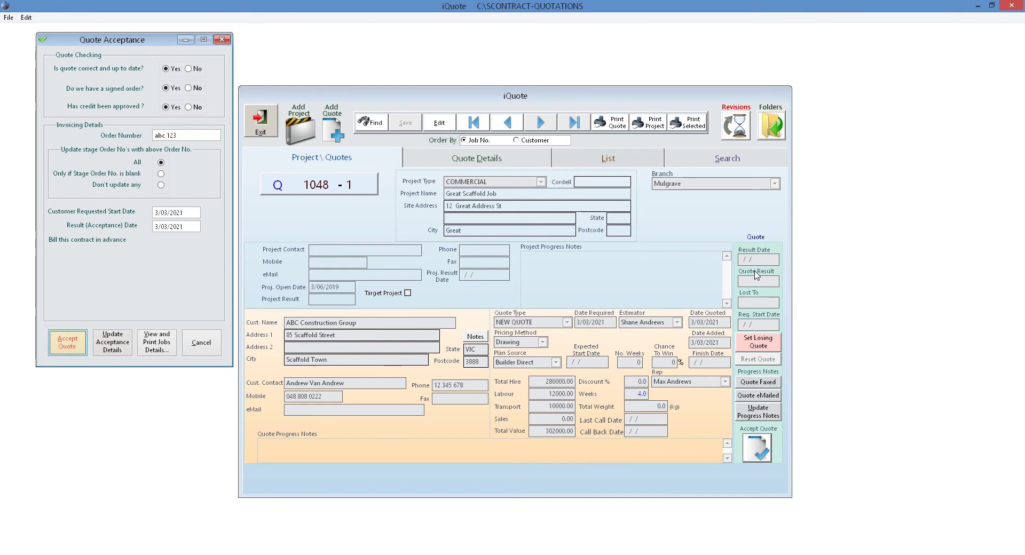
Step: Accept the quote by confirming the user login, and decline the Invoice Details Summary report
left_click(72, 342)
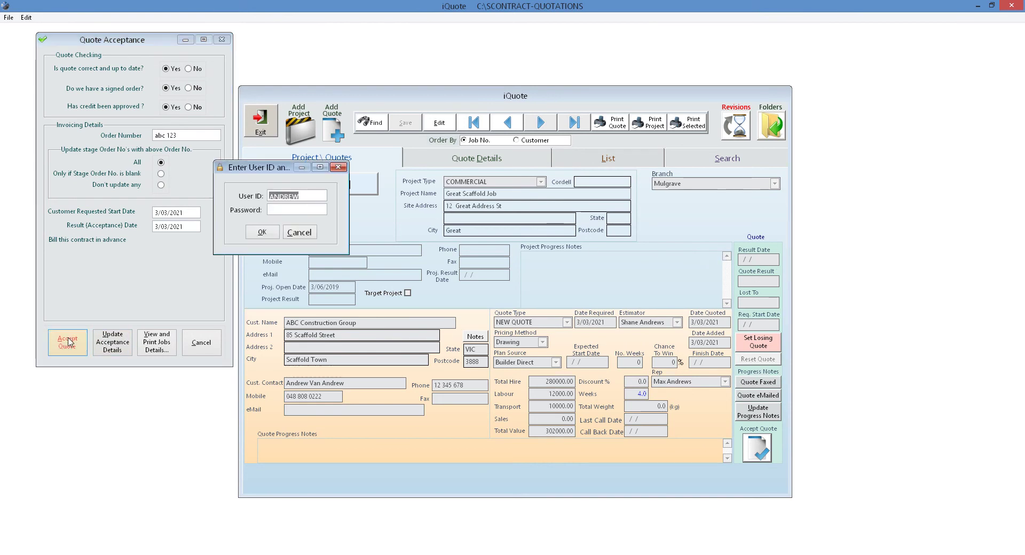
left_click(262, 232)
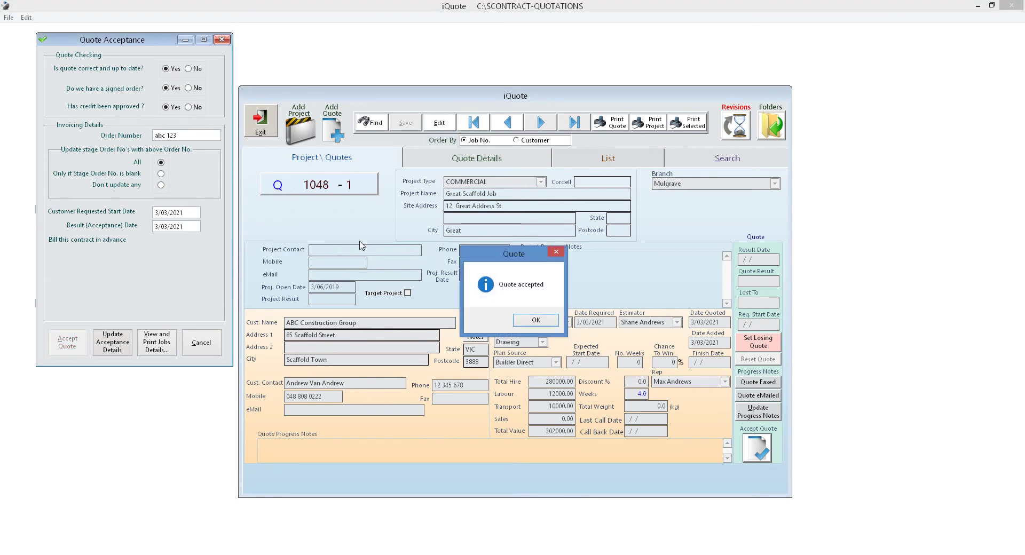
left_click(531, 321)
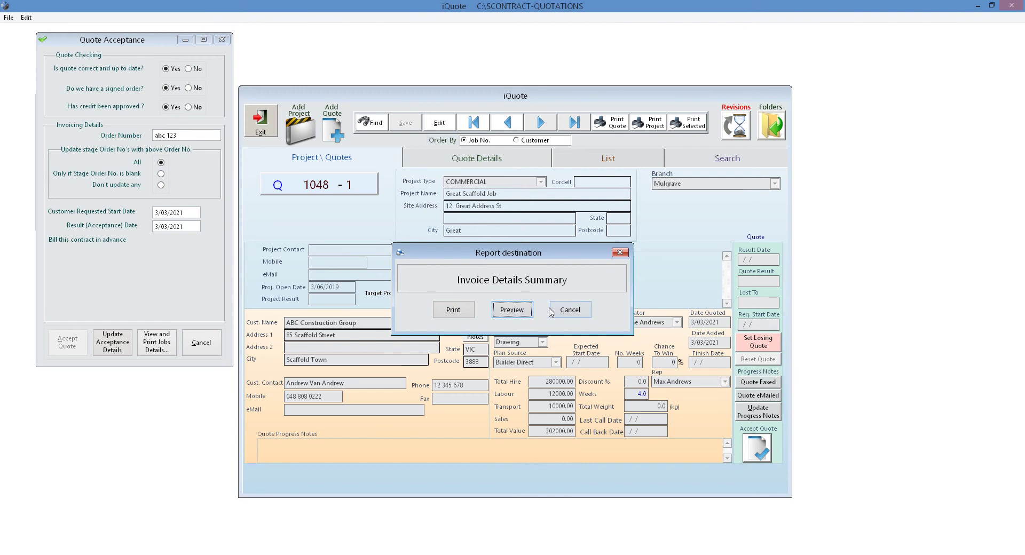
left_click(570, 309)
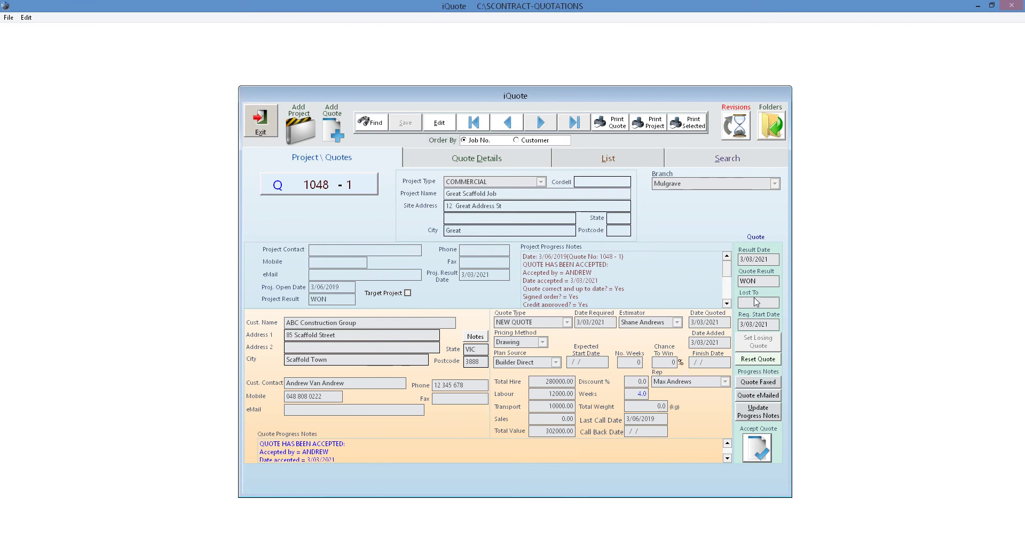
Step: Open the quote's job folder, view the exported parts list Q1048 Building_Drawing.3d---2.csv in Excel, and close both windows
left_click(774, 130)
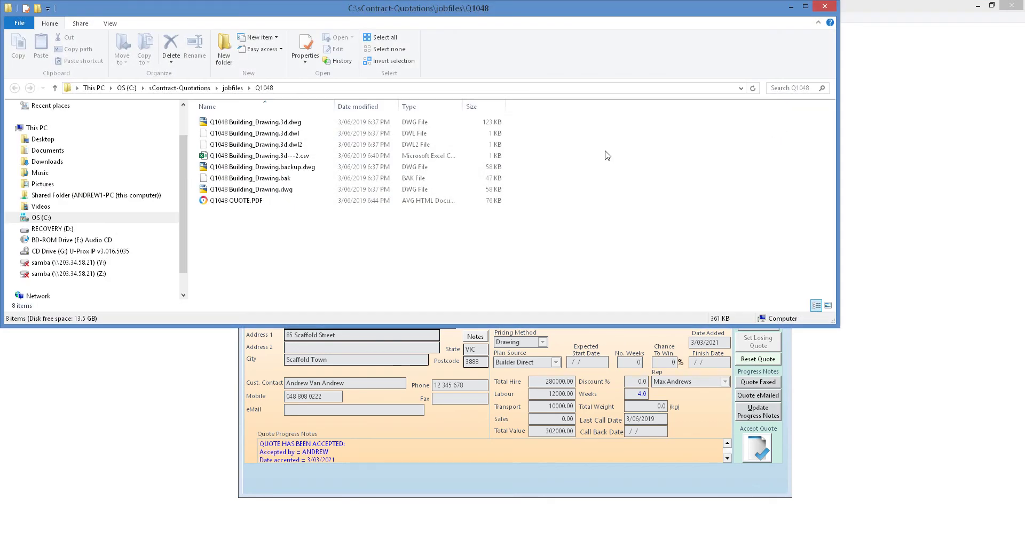
double_click(262, 156)
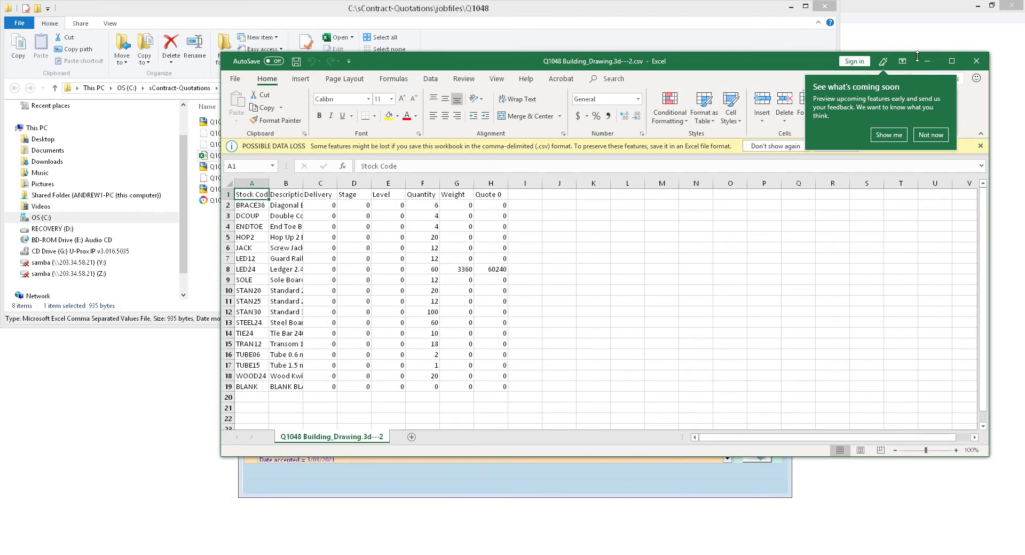
left_click(976, 61)
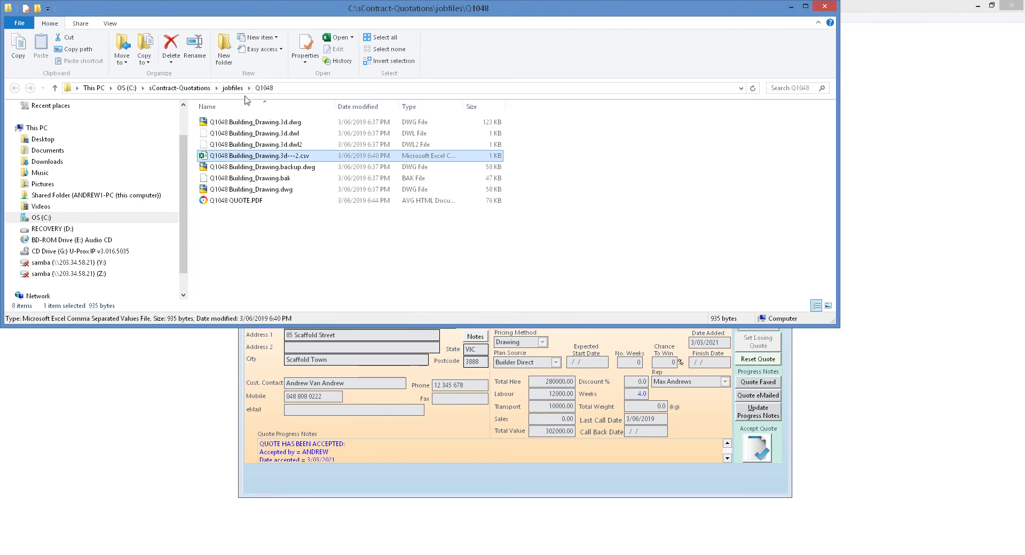
left_click(828, 10)
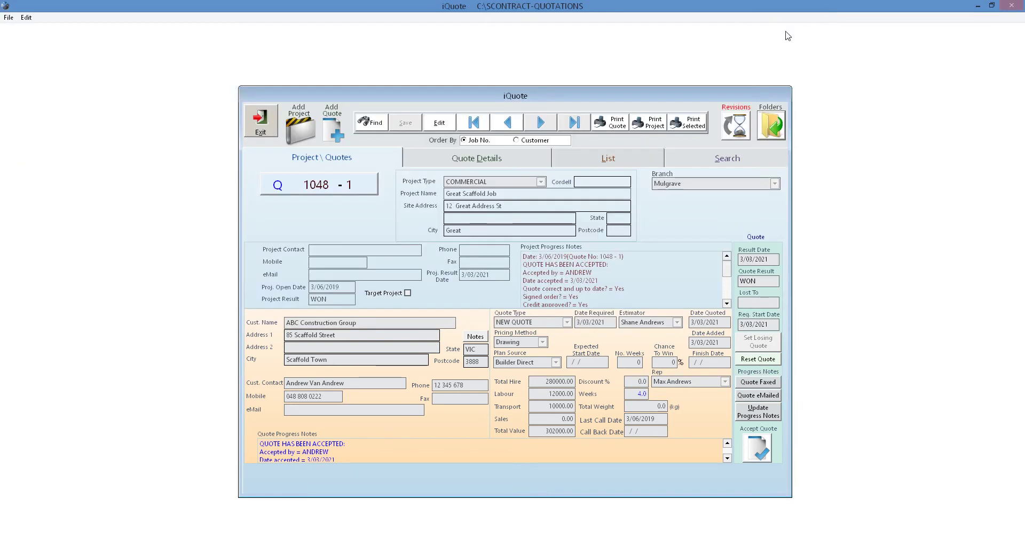
Step: Minimise iQuote to switch to iRent ERP and open its list of projects
left_click(977, 7)
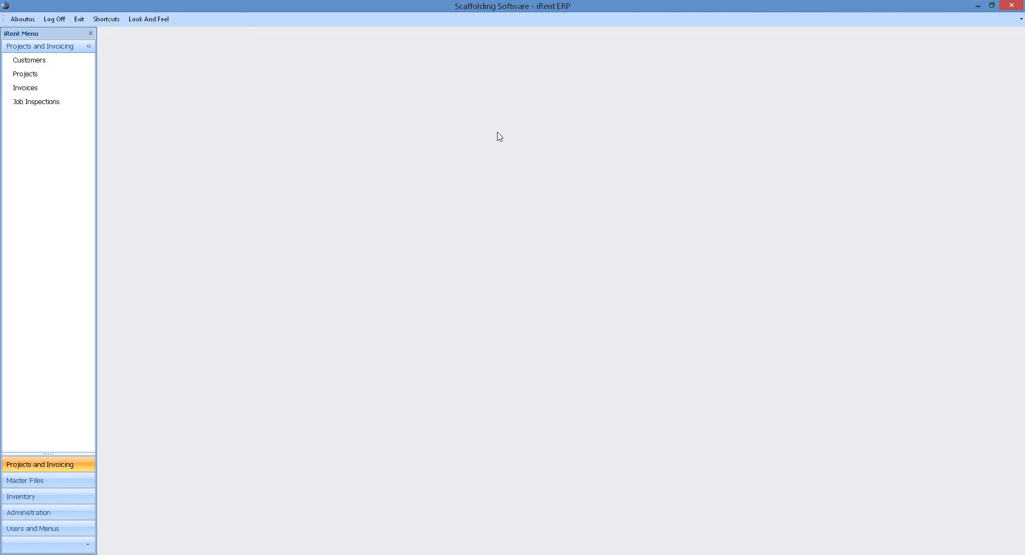
left_click(56, 80)
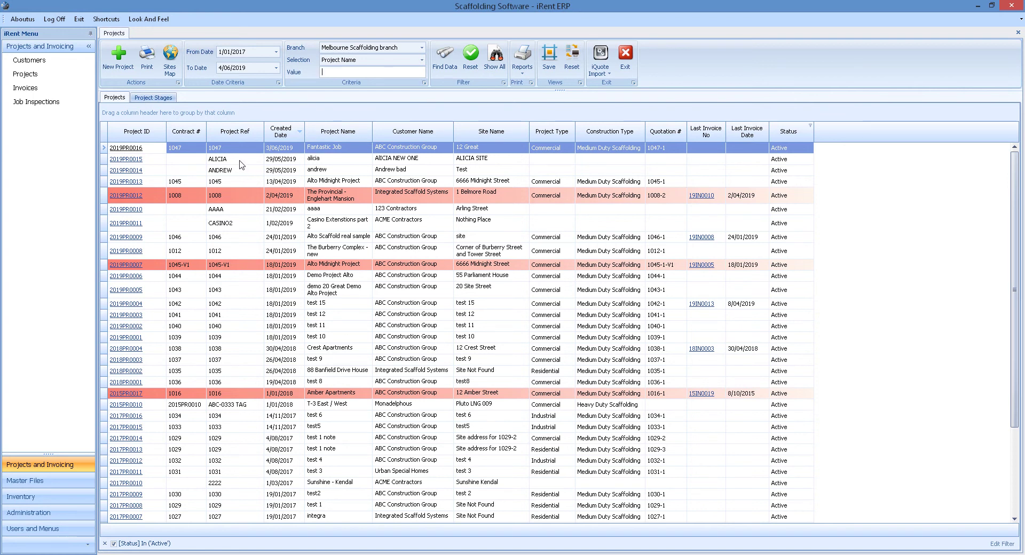
Step: Import the accepted quote from iQuote into the projects list and open the imported Great Scaffold Job project
left_click(600, 71)
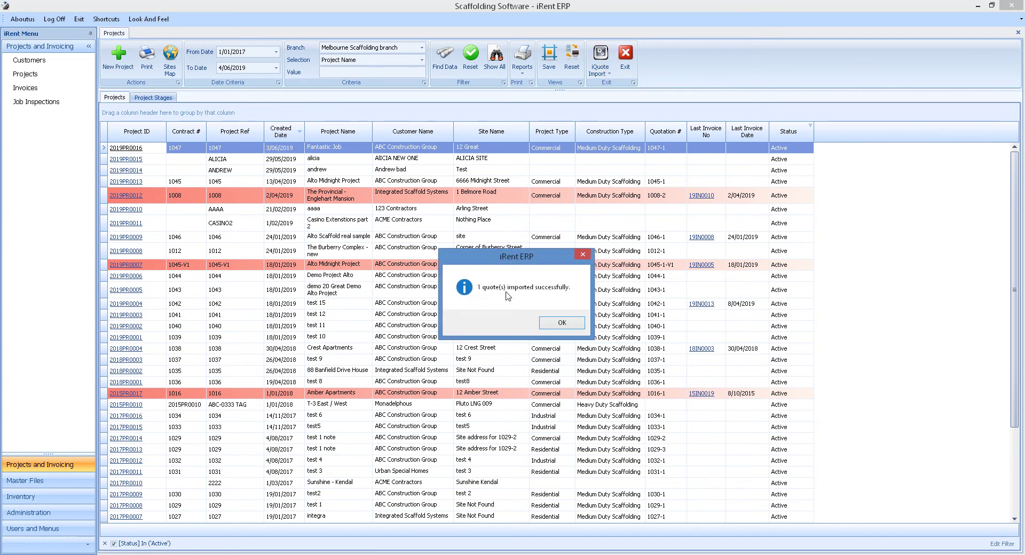
left_click(555, 326)
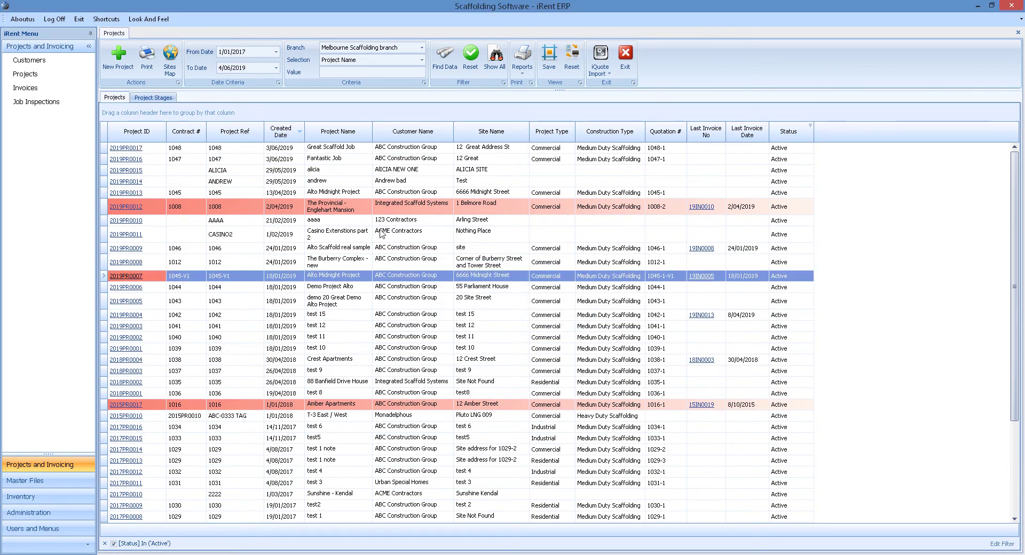
left_click(401, 201)
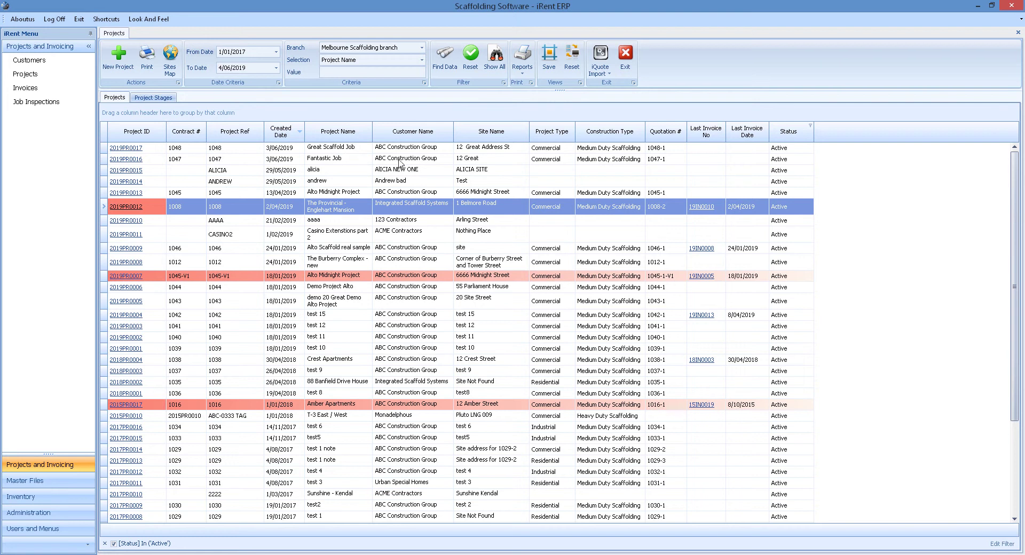
left_click(136, 152)
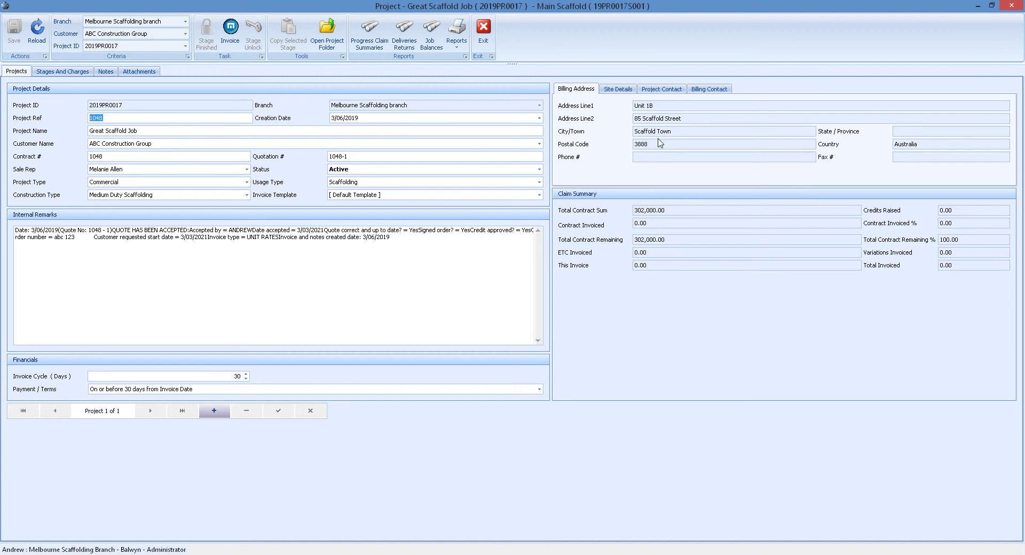
Step: Examine the project's site details, then the Main Scaffold stage's charges and PO number
left_click(619, 90)
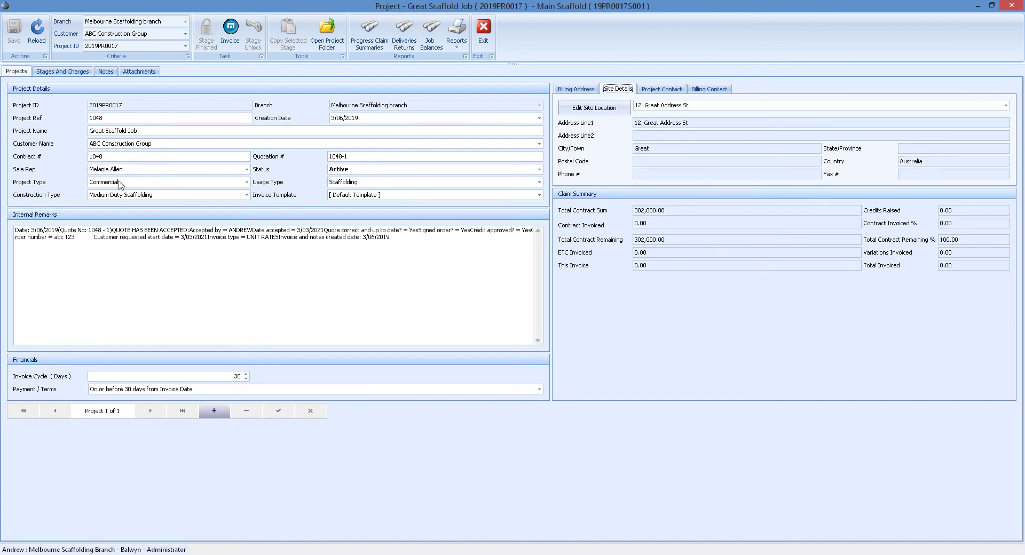
left_click(64, 75)
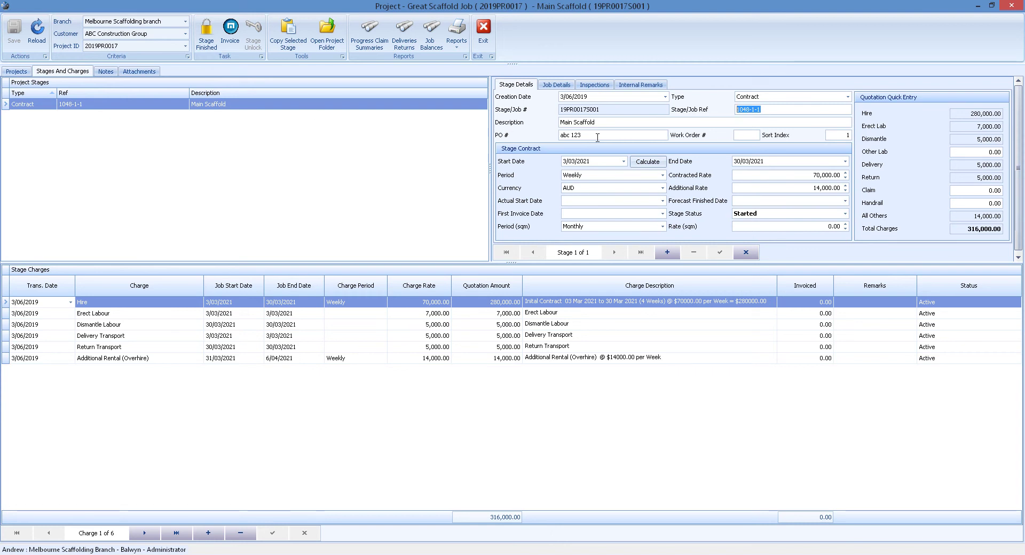
left_click_drag(598, 138, 559, 135)
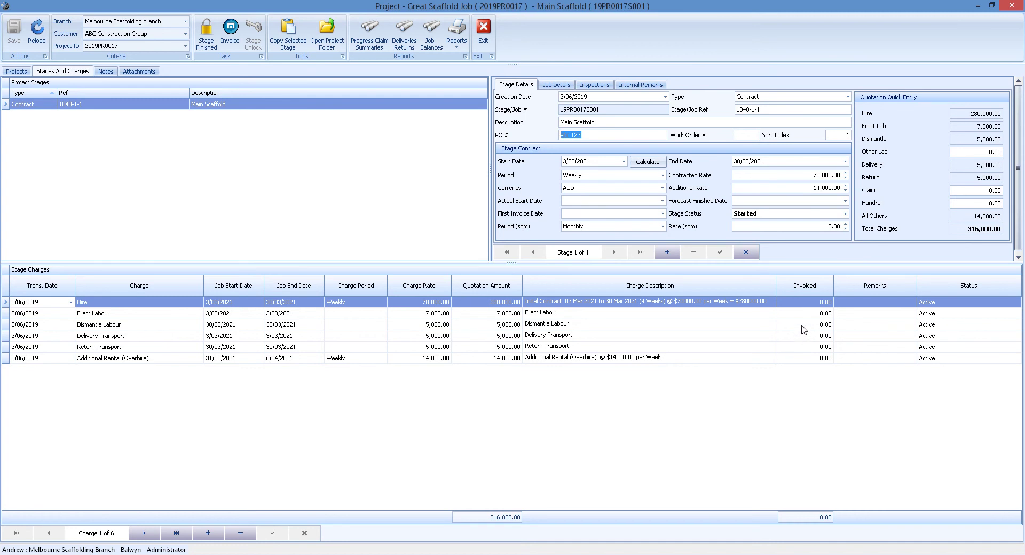
Step: Open the contract invoice for the Main Scaffold stage, enlarge the charge lines area to review them, and save and exit
left_click(235, 40)
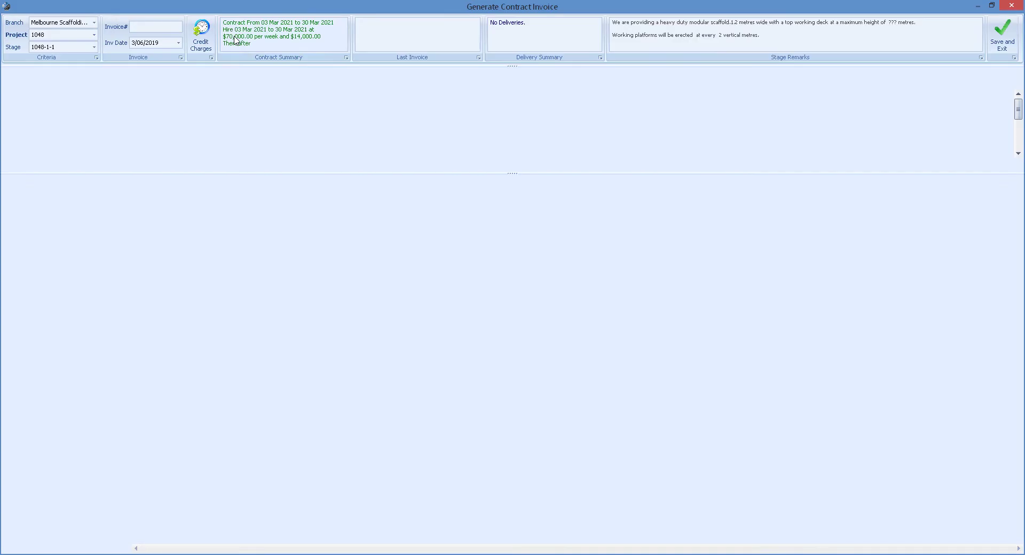
left_click_drag(325, 174, 331, 240)
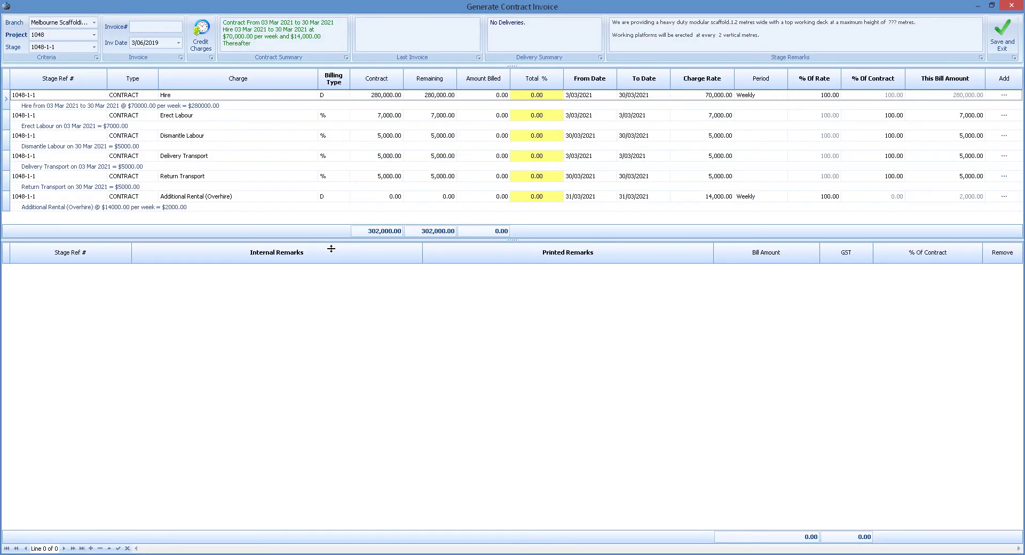
left_click(1003, 31)
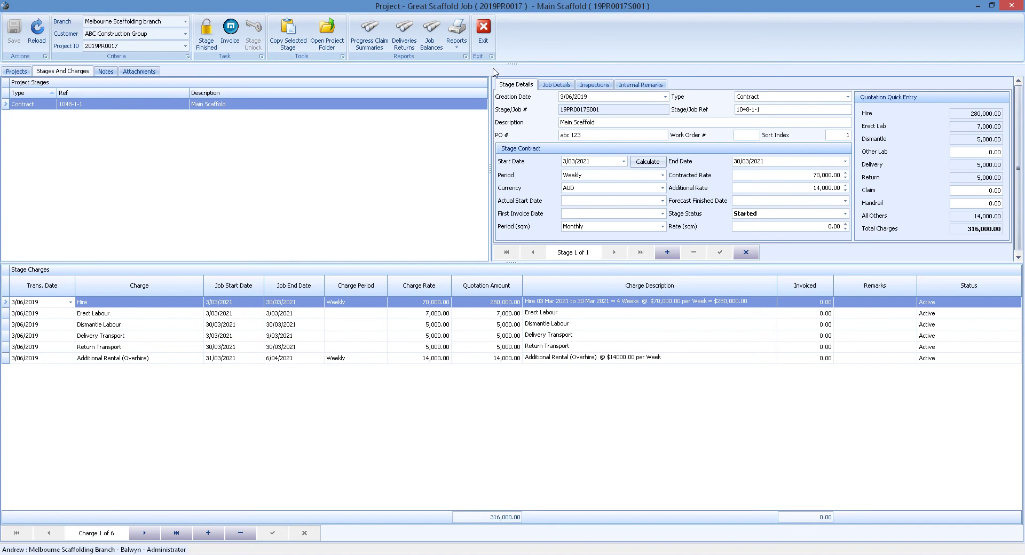
Step: View the Main Scaffold stage's job details and check the available Item Billing options without changing the setting
left_click(564, 86)
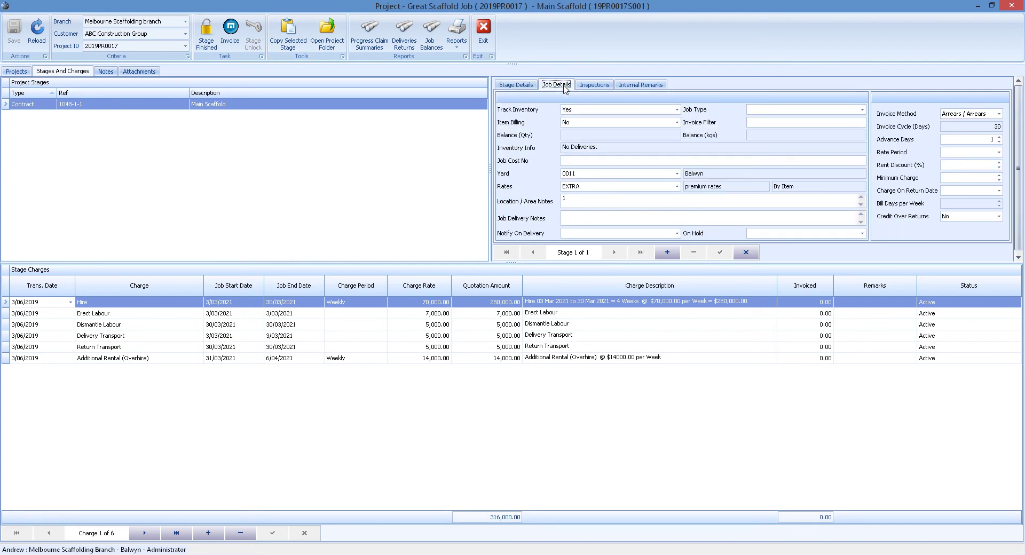
left_click(675, 123)
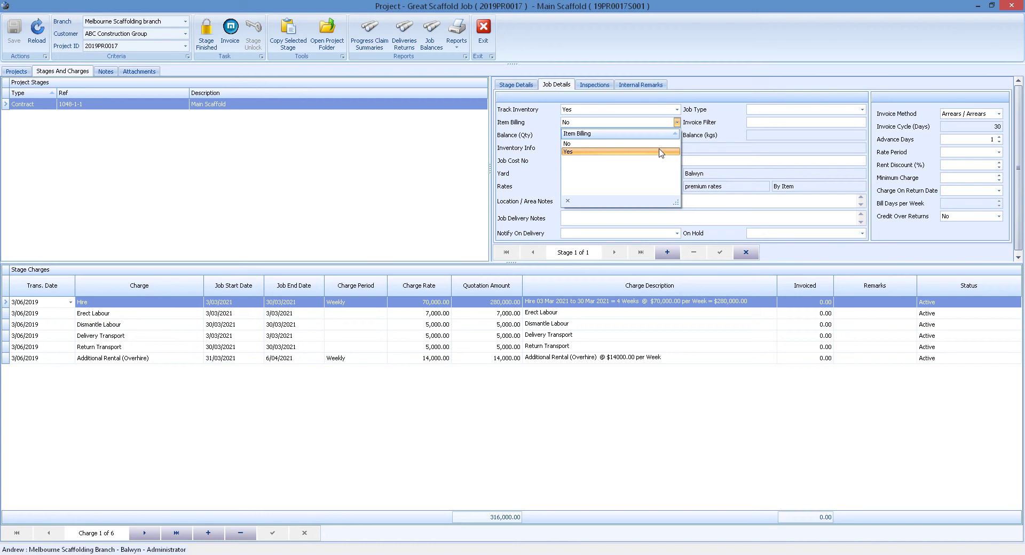
left_click(673, 126)
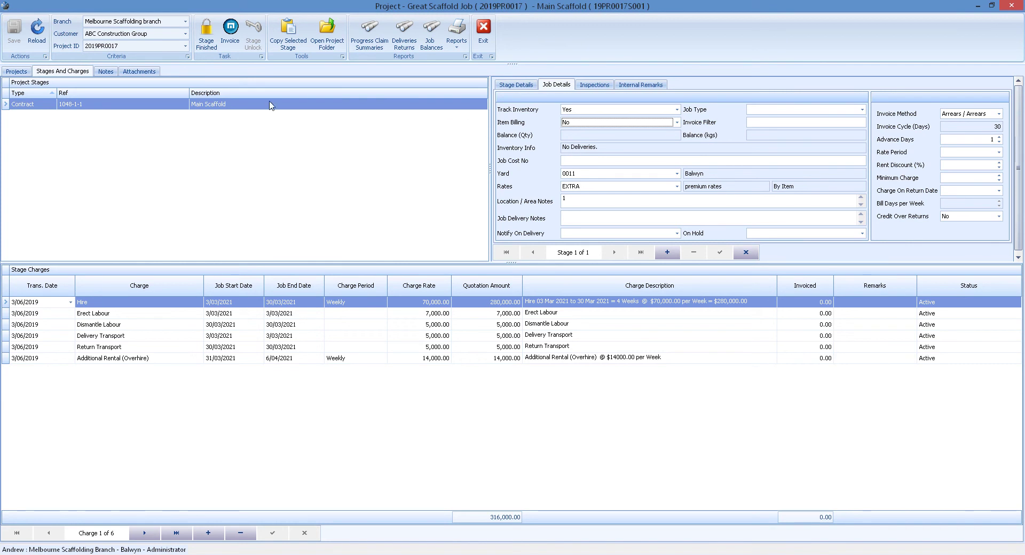
Step: Check the project's reference, quotation number and contract number in its project details
left_click(17, 72)
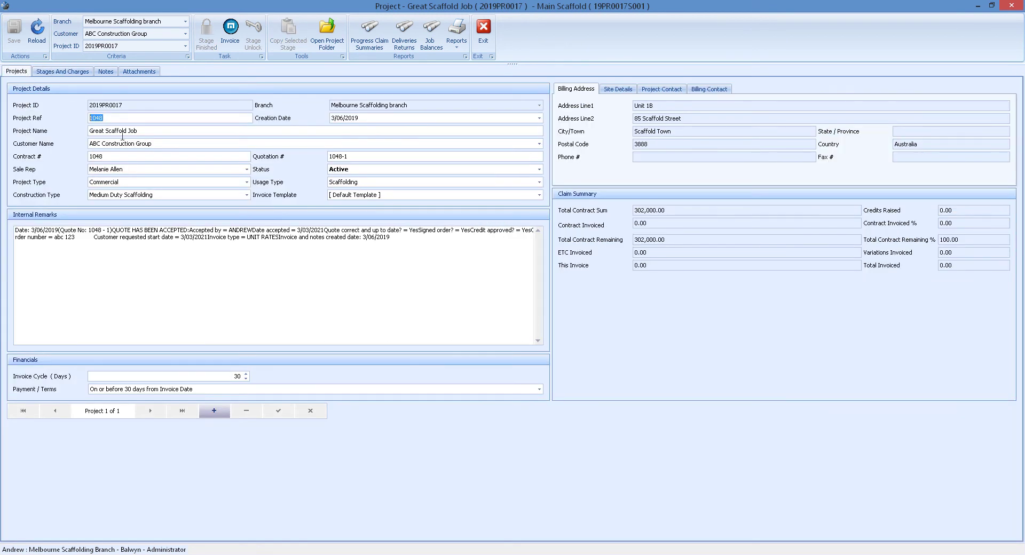
key("ctrl+a")
left_click(347, 157)
key("ctrl+a")
left_click(120, 160)
key("ctrl+a")
Step: Create a new material delivery for the Main Scaffold stage from its deliveries and returns
left_click(62, 72)
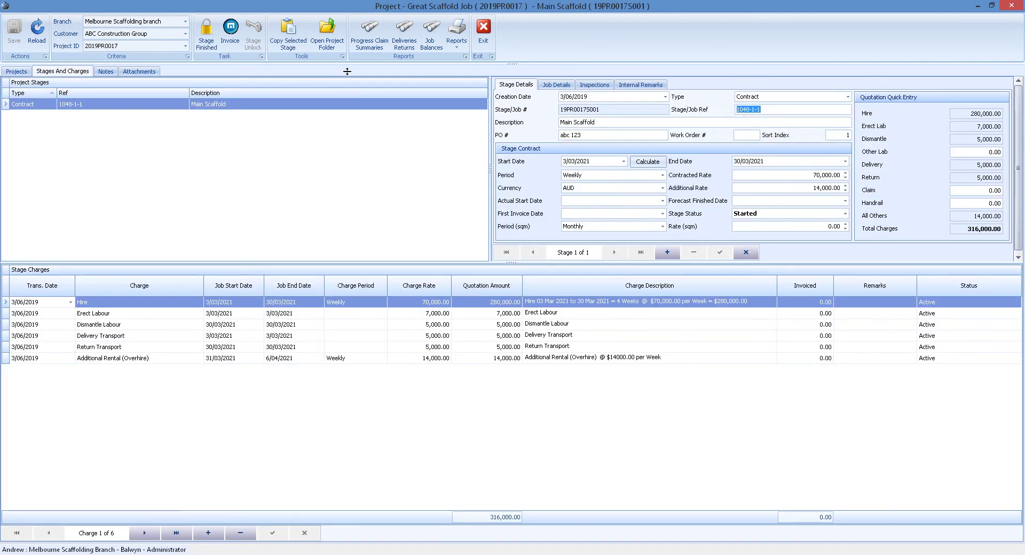
left_click(415, 51)
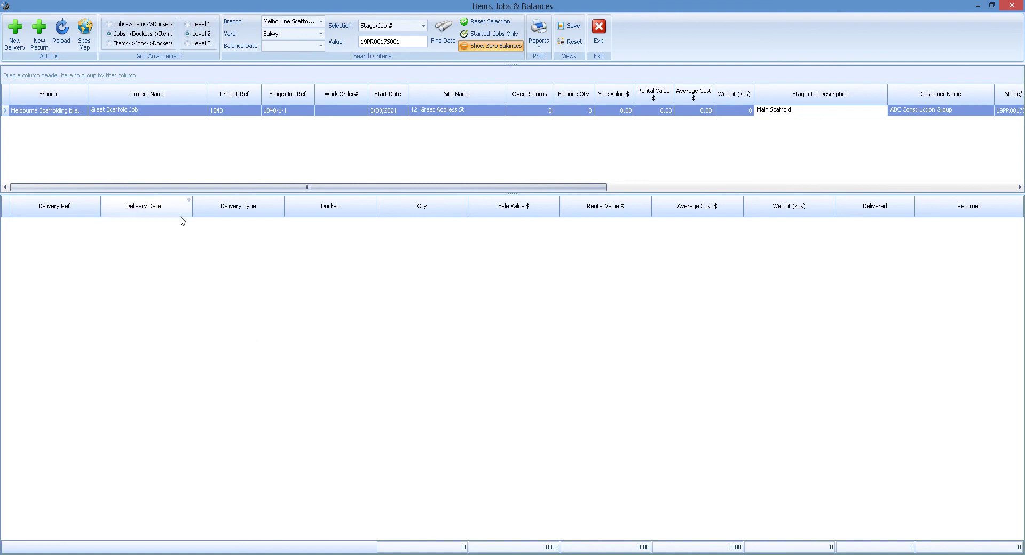
left_click(15, 48)
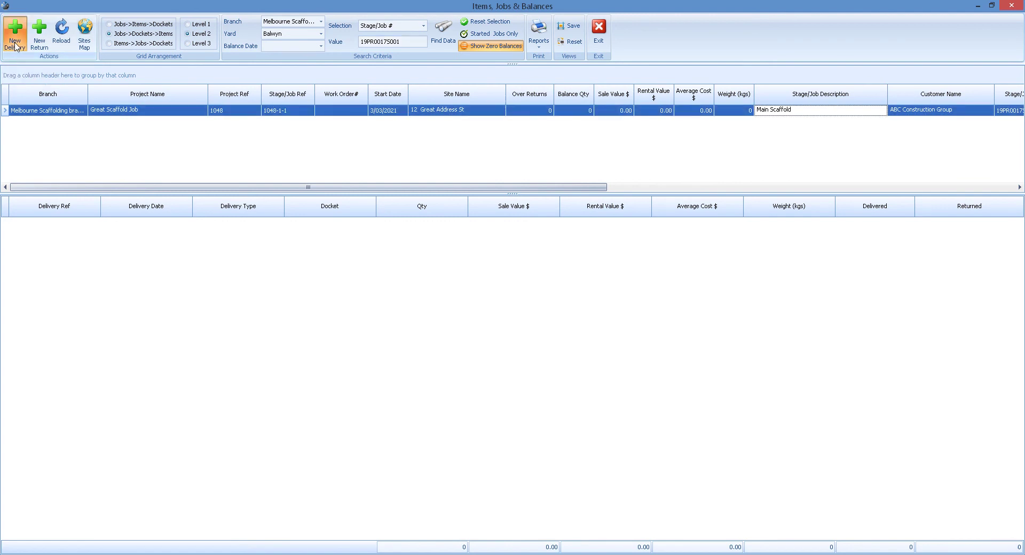
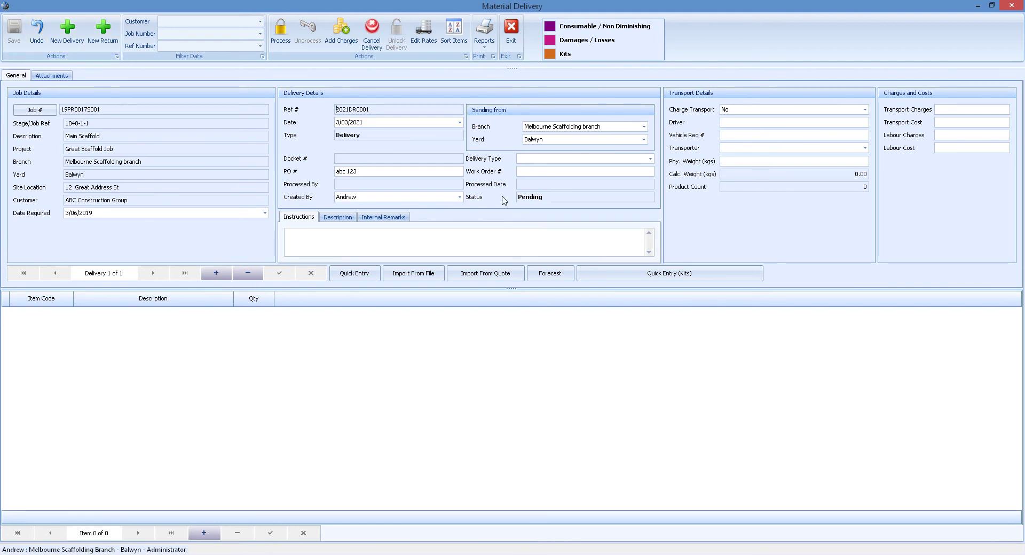
Step: Import the delivery items from Q1048 Building_Drawing.3d---2.csv in the Q1048 folder, close the import report and save the delivery
left_click(420, 274)
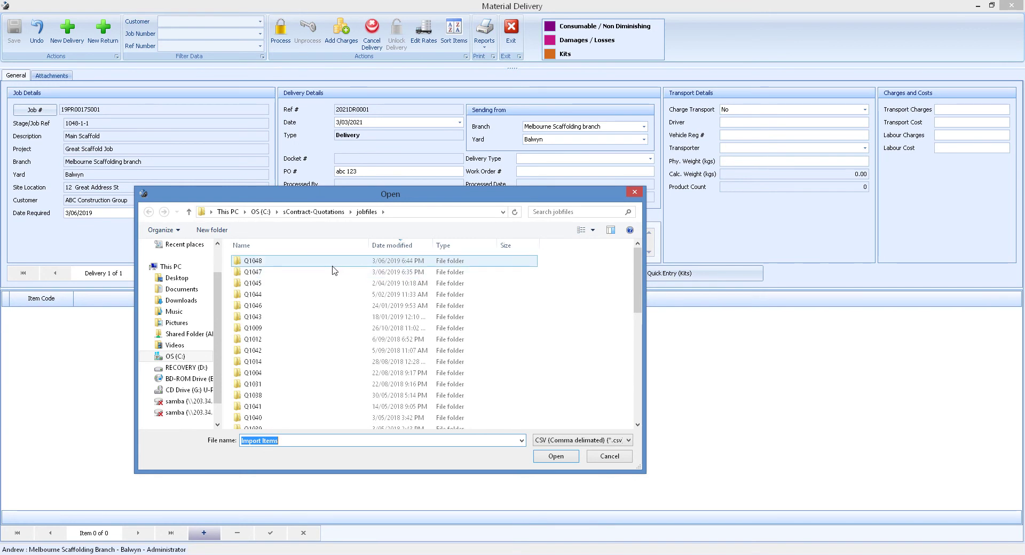
double_click(281, 261)
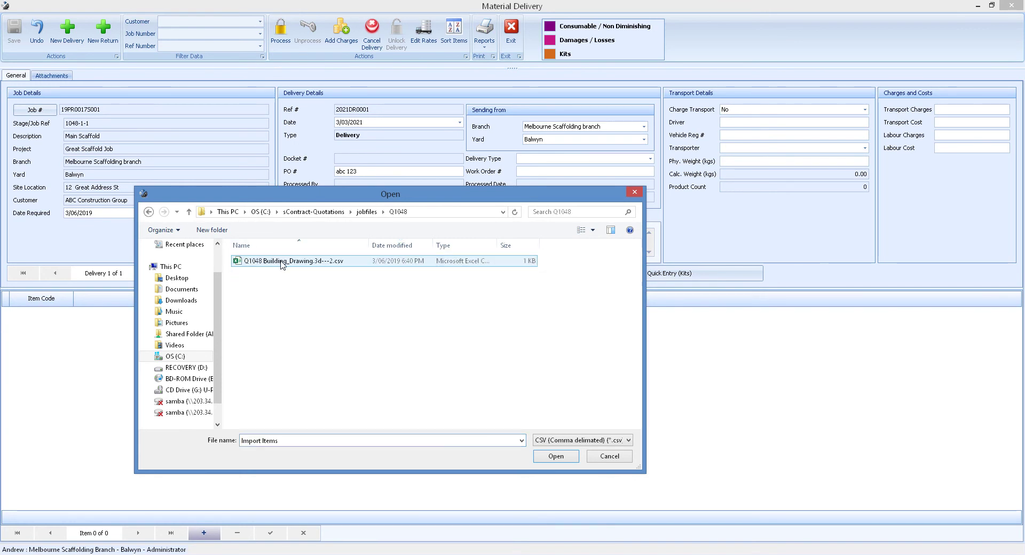
left_click(284, 262)
double_click(284, 262)
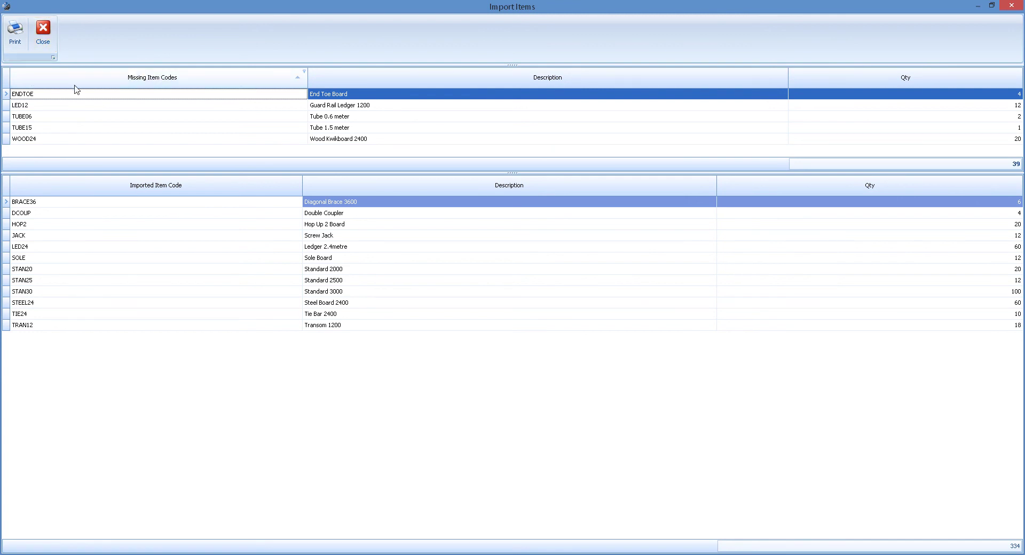
left_click(43, 31)
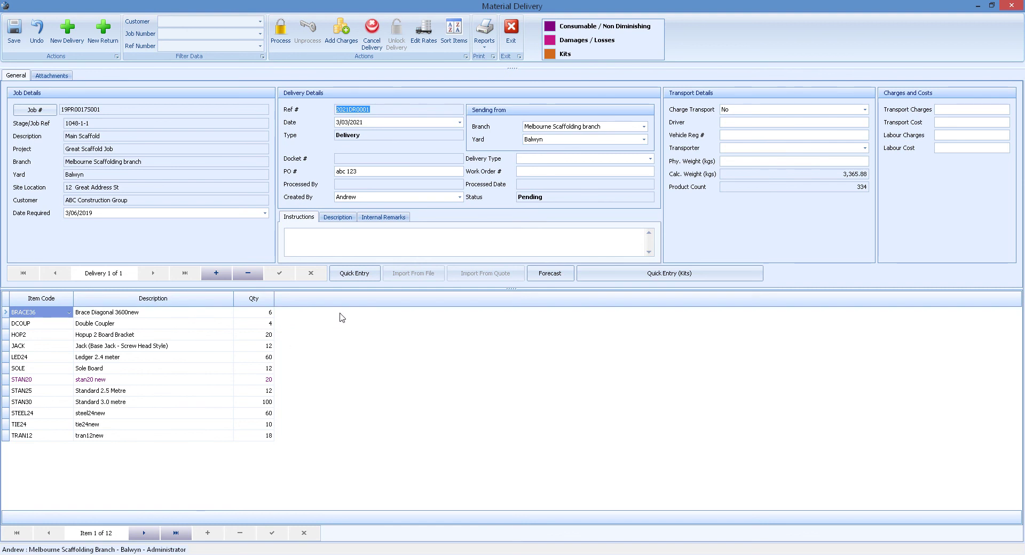
left_click(14, 29)
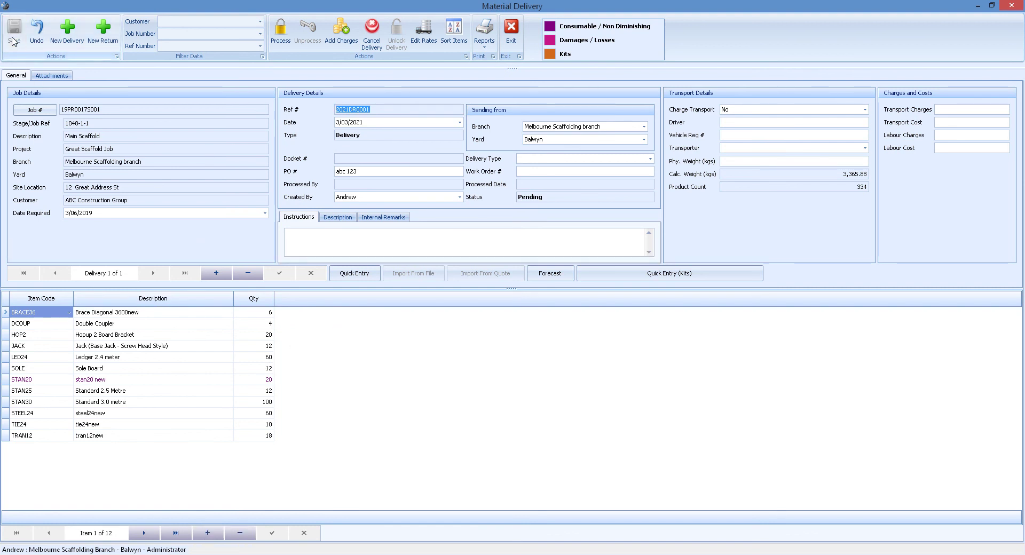
Step: Preview the Picking Slip report for the pending delivery and close the preview
left_click(484, 46)
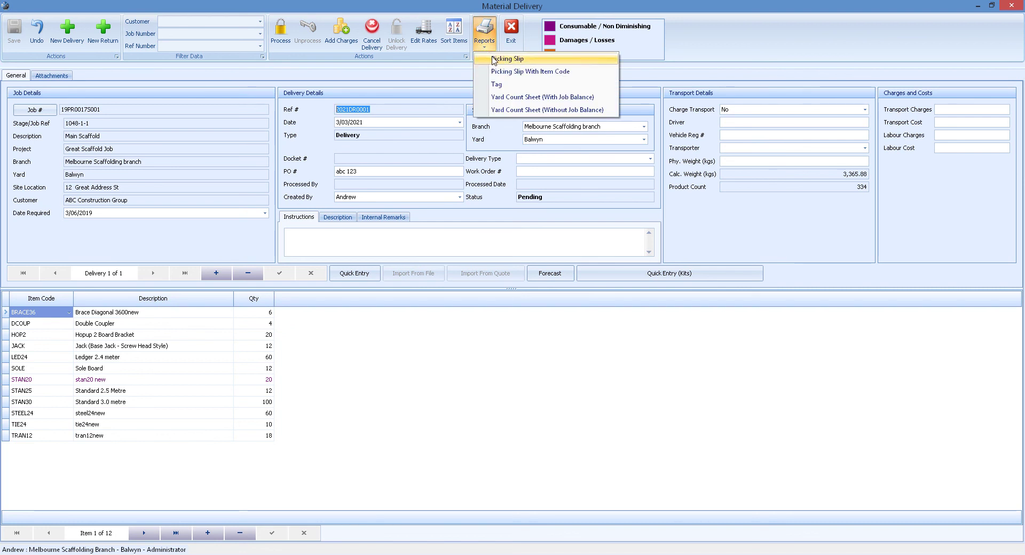
left_click(492, 59)
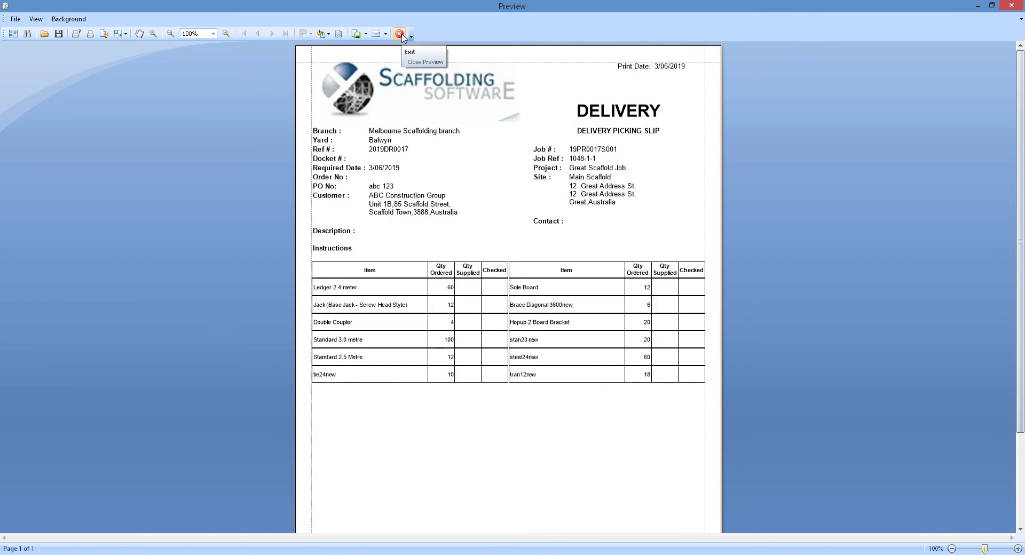
mouse_move(1020, 187)
left_mouse_down()
mouse_move(1022, 309)
mouse_move(1021, 190)
left_mouse_up()
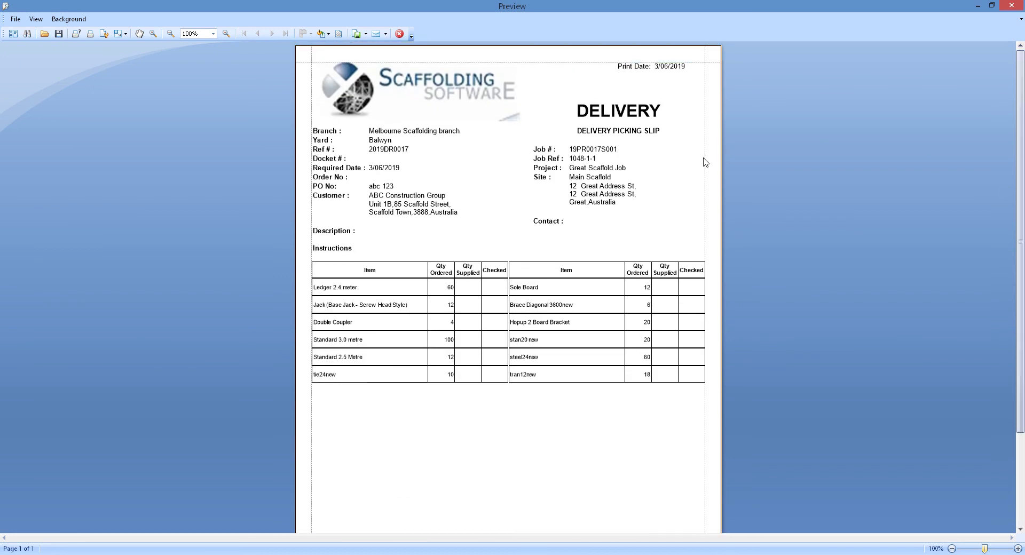
left_click(399, 33)
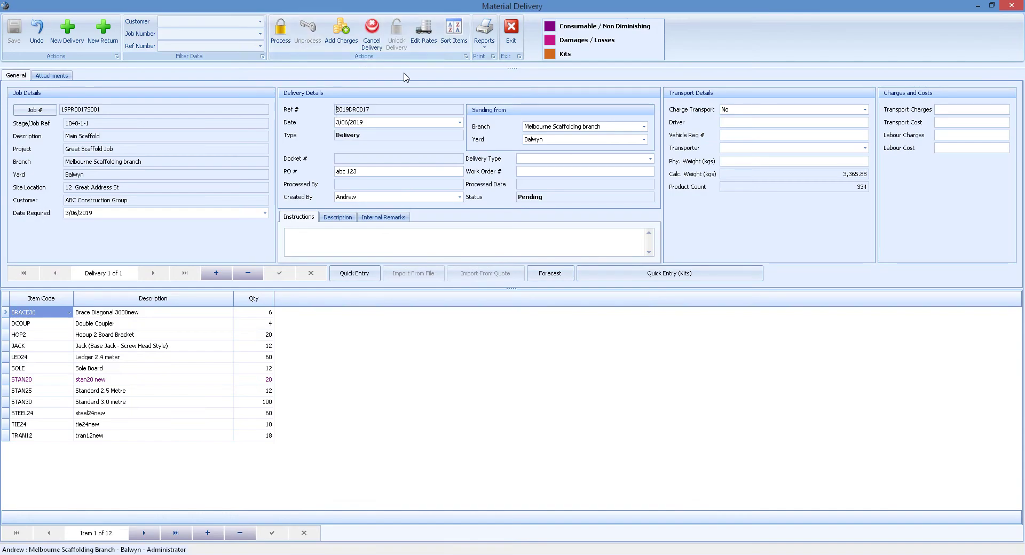
Step: Process the delivery, preview its Docket report and close the preview
left_click(281, 40)
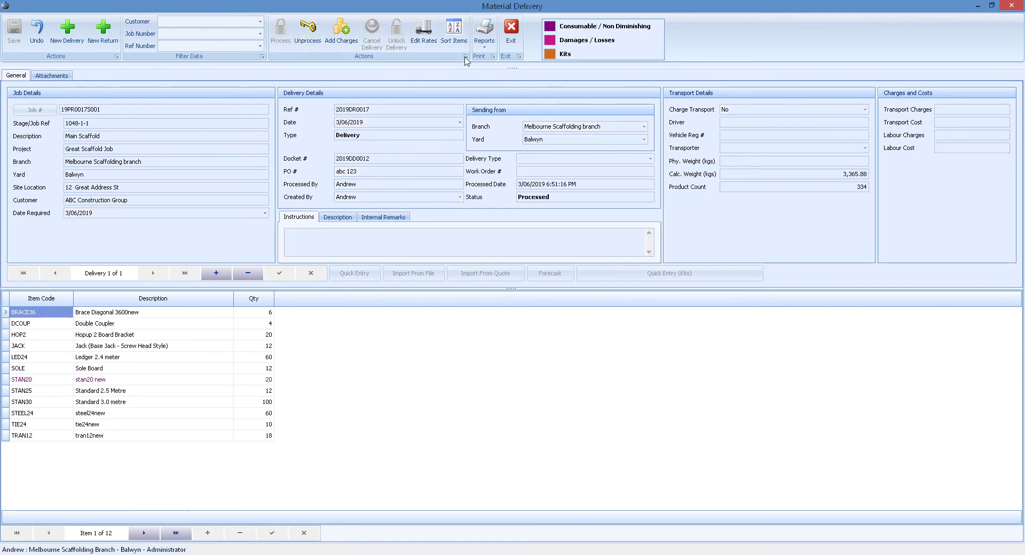
left_click(484, 45)
left_click(487, 58)
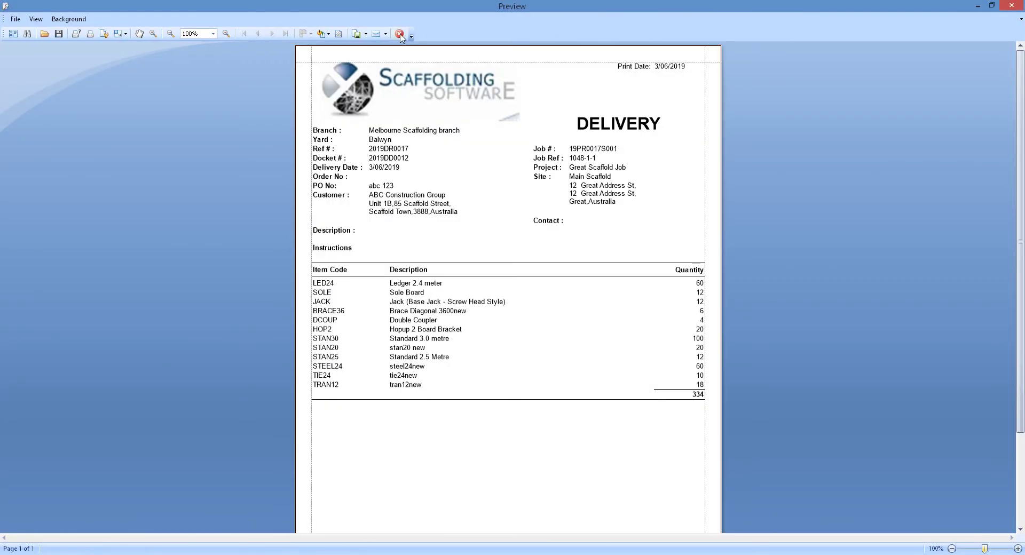
left_click(399, 34)
Step: Preview the delivery's Tag report, then close the preview and the delivery
left_click(485, 43)
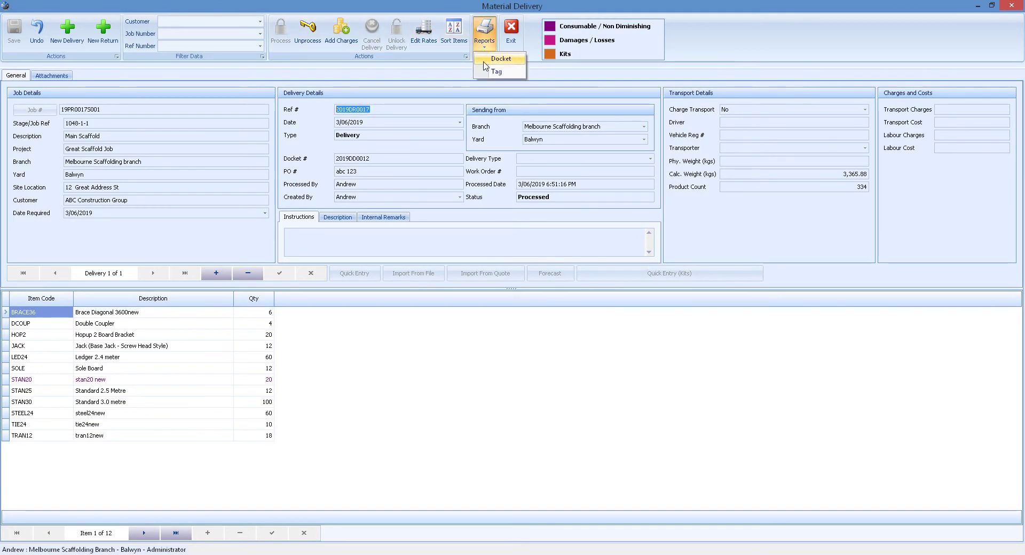
left_click(487, 72)
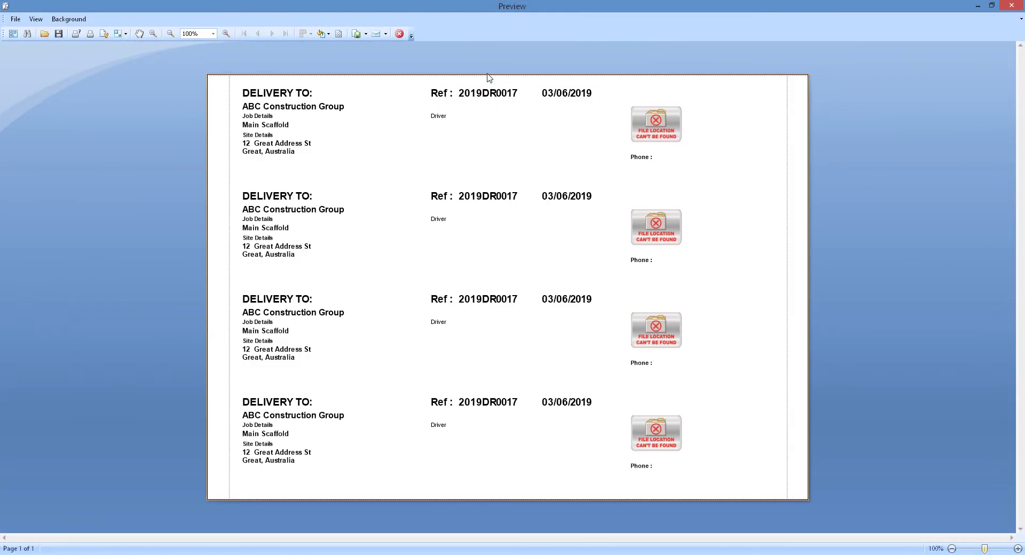
left_click(400, 34)
left_click(516, 38)
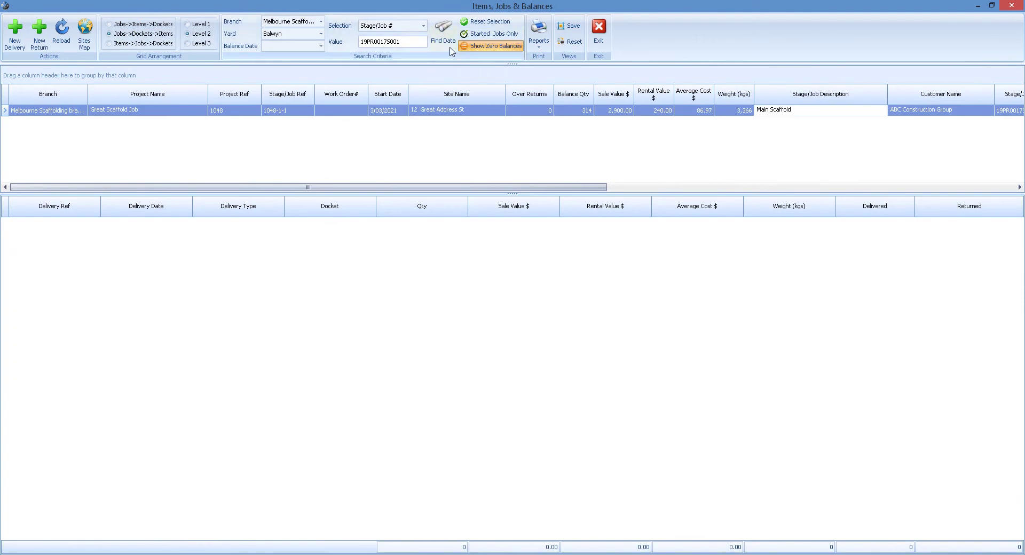
Step: Refresh the job's deliveries list, close it and open the job balances to view the delivered items
left_click(443, 29)
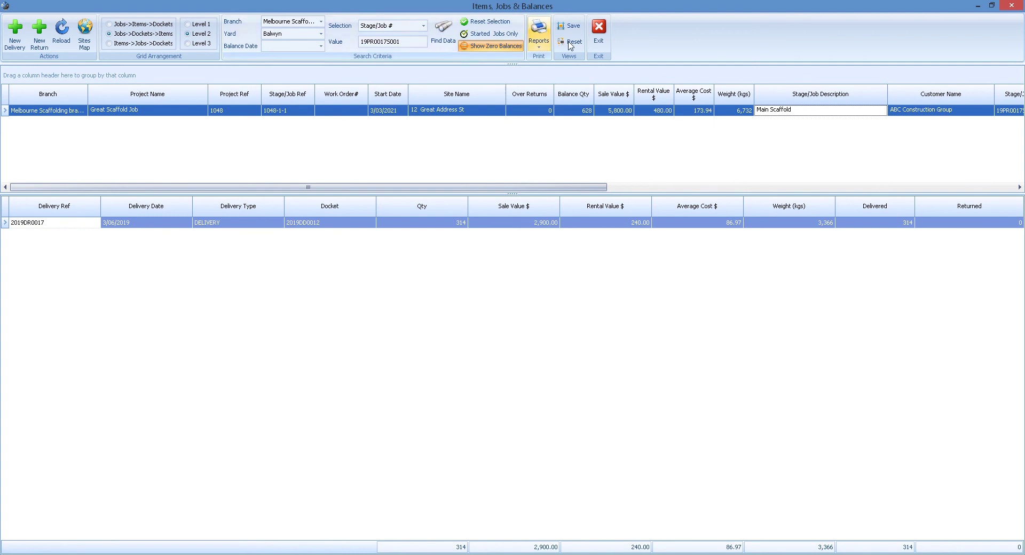
left_click(600, 34)
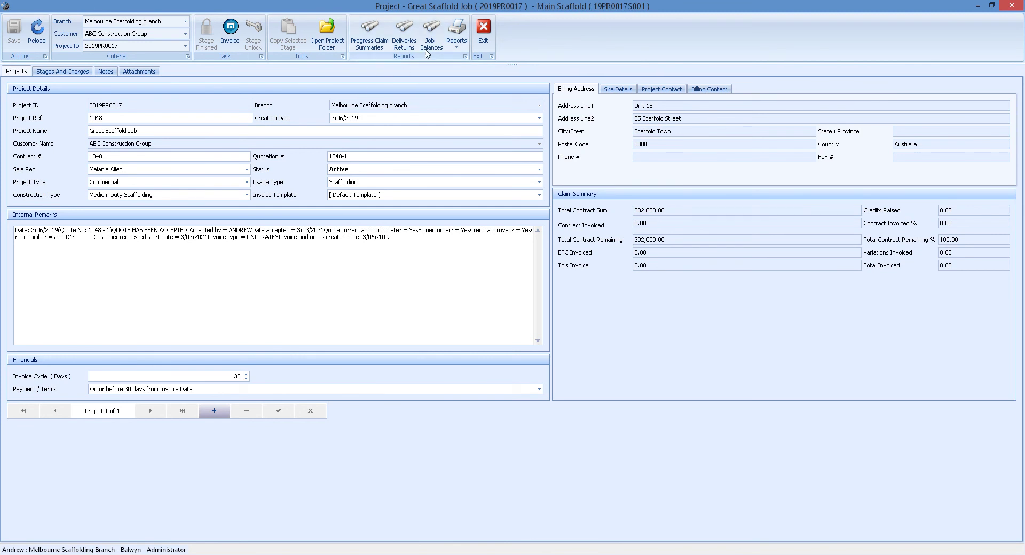
left_click(431, 32)
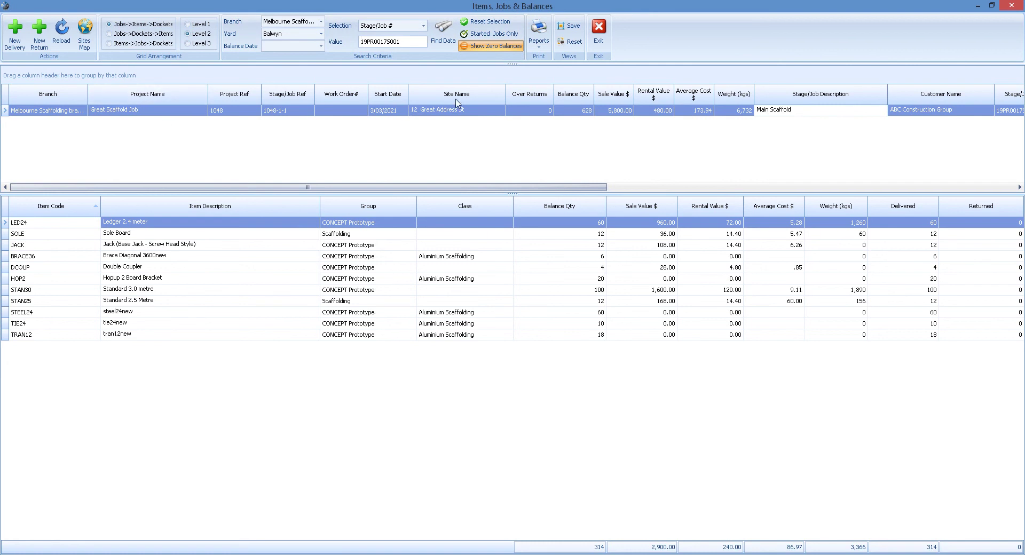
Step: Preview the Job Balance report for the Main Scaffold job, then close the preview
left_click(538, 45)
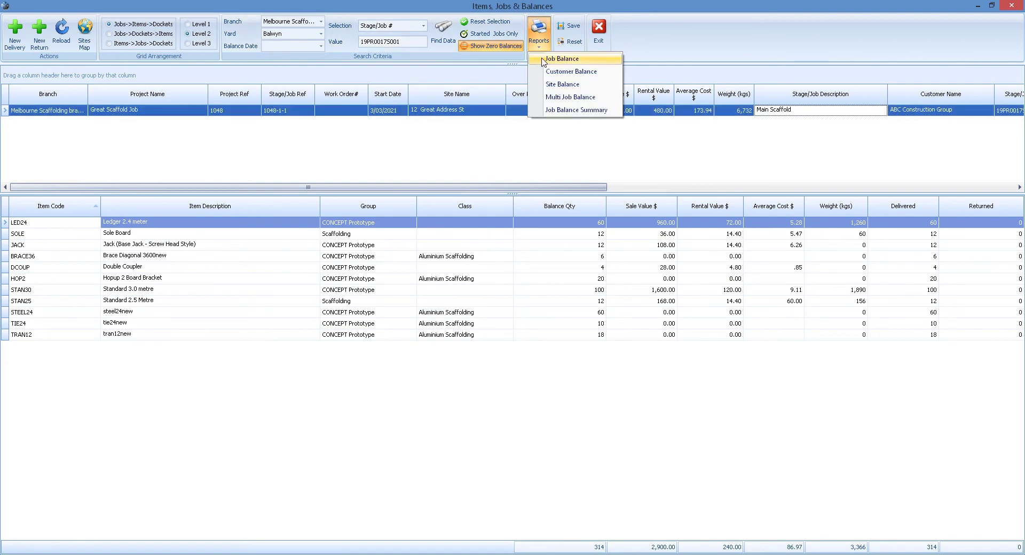
left_click(546, 63)
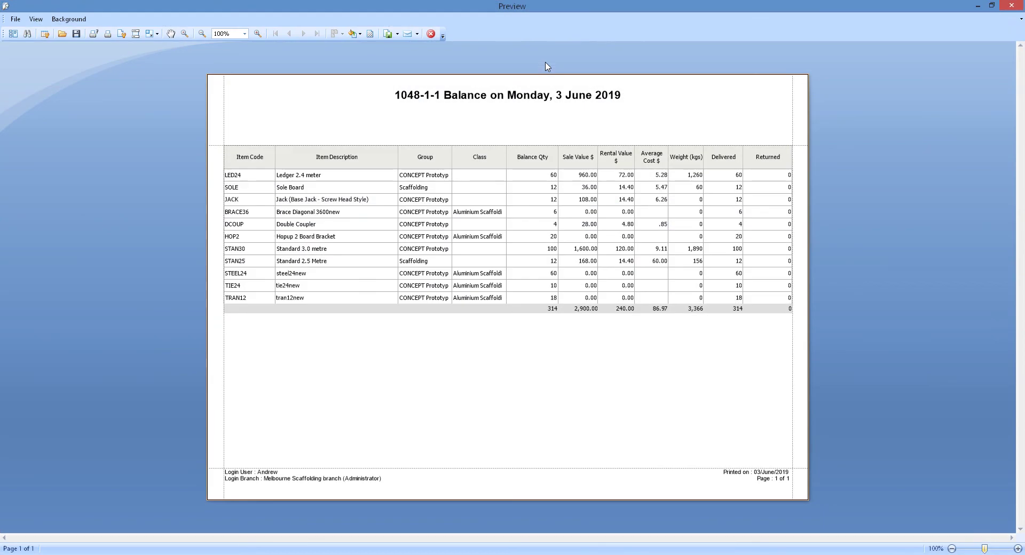
left_click(443, 36)
left_click(448, 52)
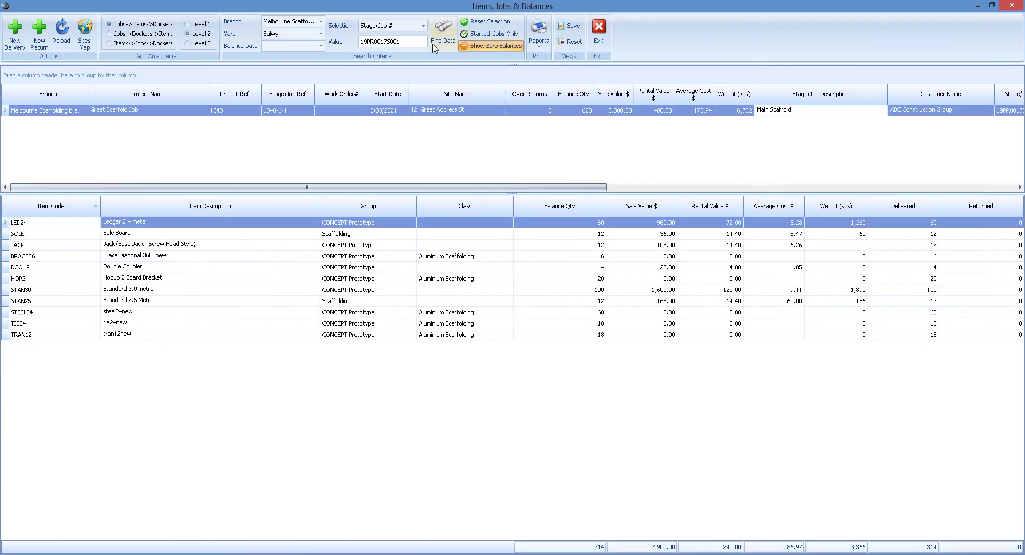
Step: Close the job balances and the Great Scaffold Job project to return to the projects list
left_click(595, 33)
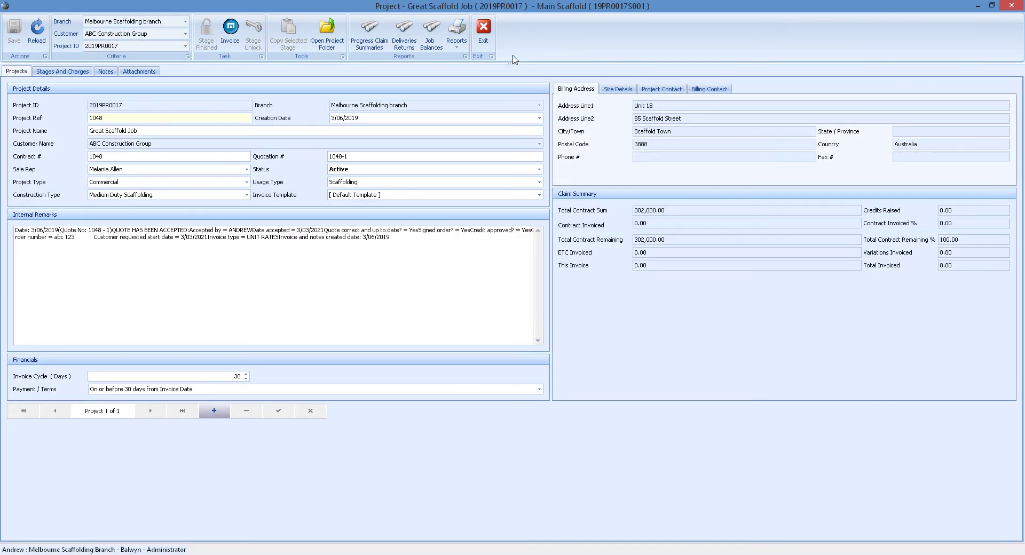
left_click(483, 33)
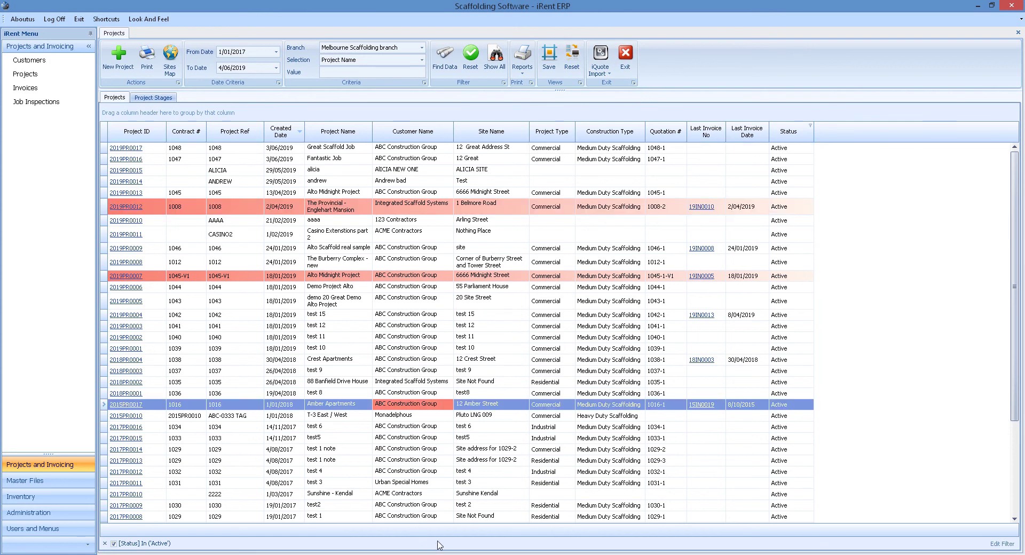
mouse_move(382, 554)
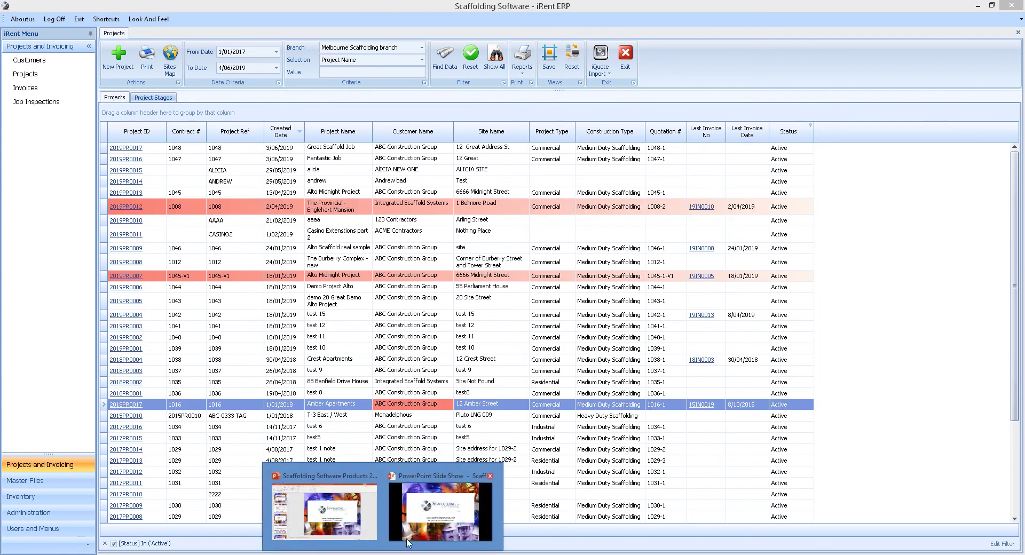